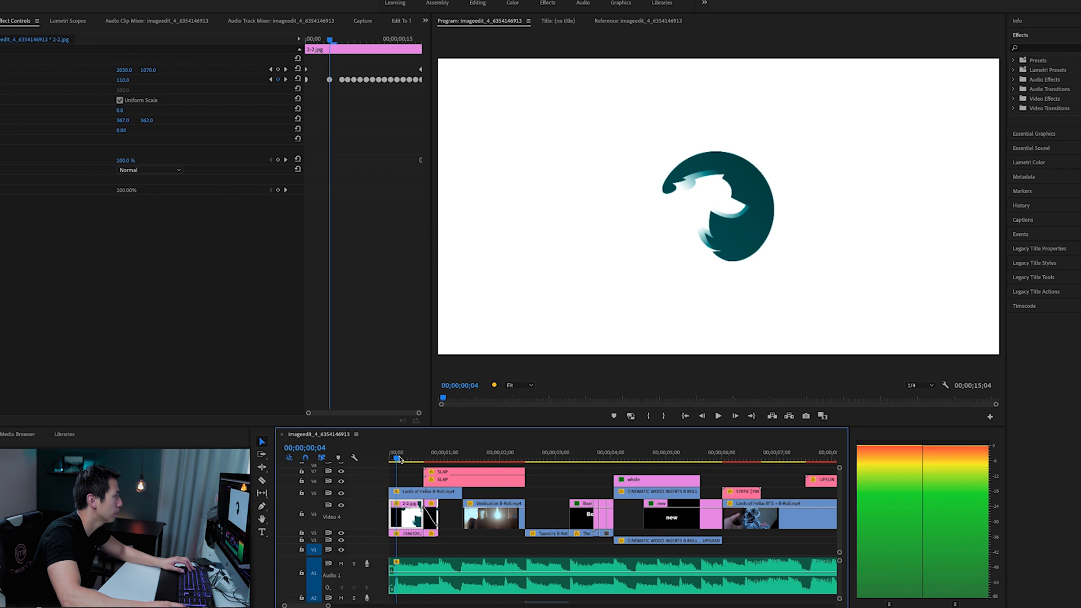
- Scrub through the opening frames of the first 2-2.jpg logo clip to examine its Scale keyframes
{"action": "left_click_drag", "start_coordinate": [399, 459], "coordinate": [408, 457]}
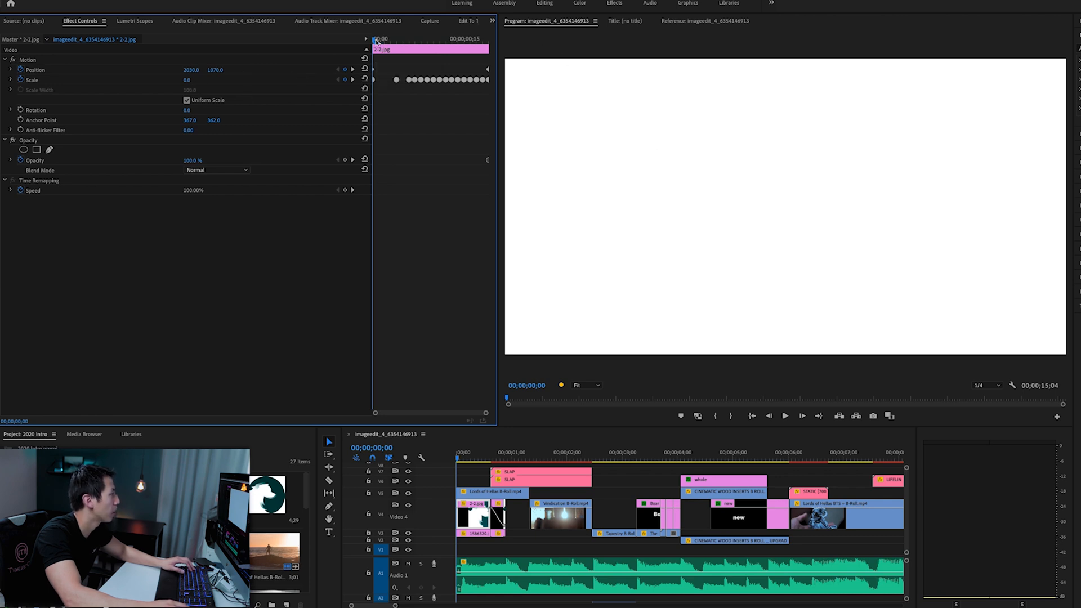
{"action": "left_click_drag", "start_coordinate": [377, 42], "coordinate": [400, 42]}
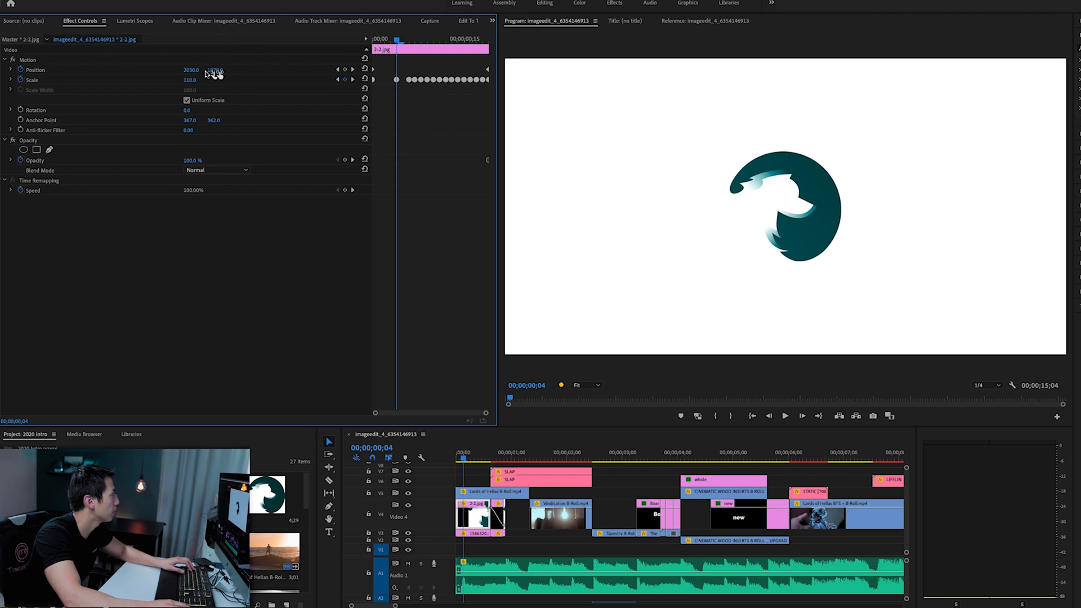
{"action": "left_click", "coordinate": [727, 265]}
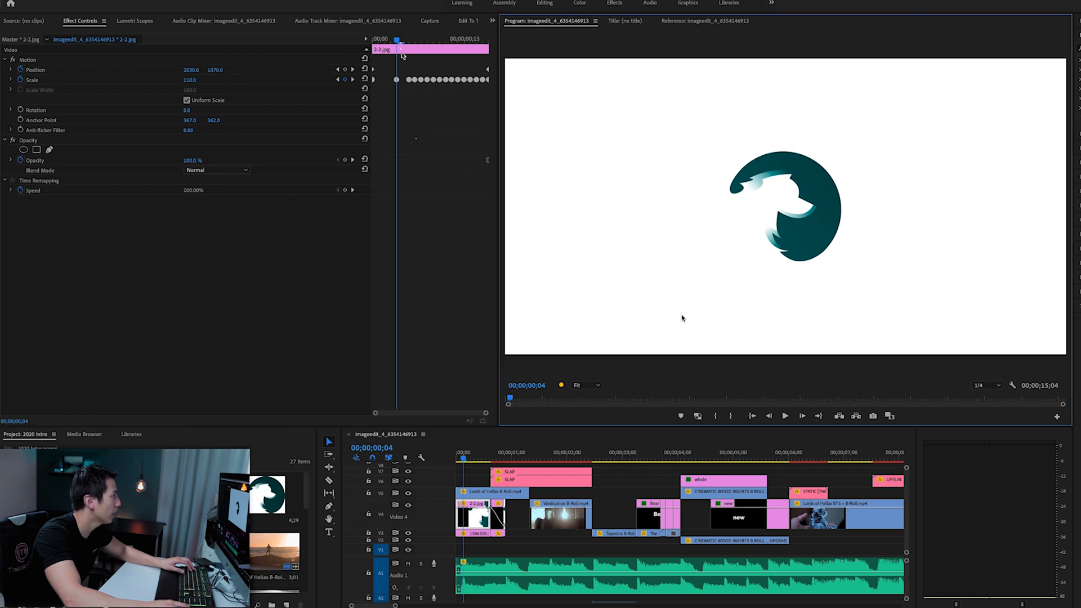
{"action": "left_click", "coordinate": [398, 42]}
{"action": "left_click_drag", "start_coordinate": [400, 40], "coordinate": [410, 41]}
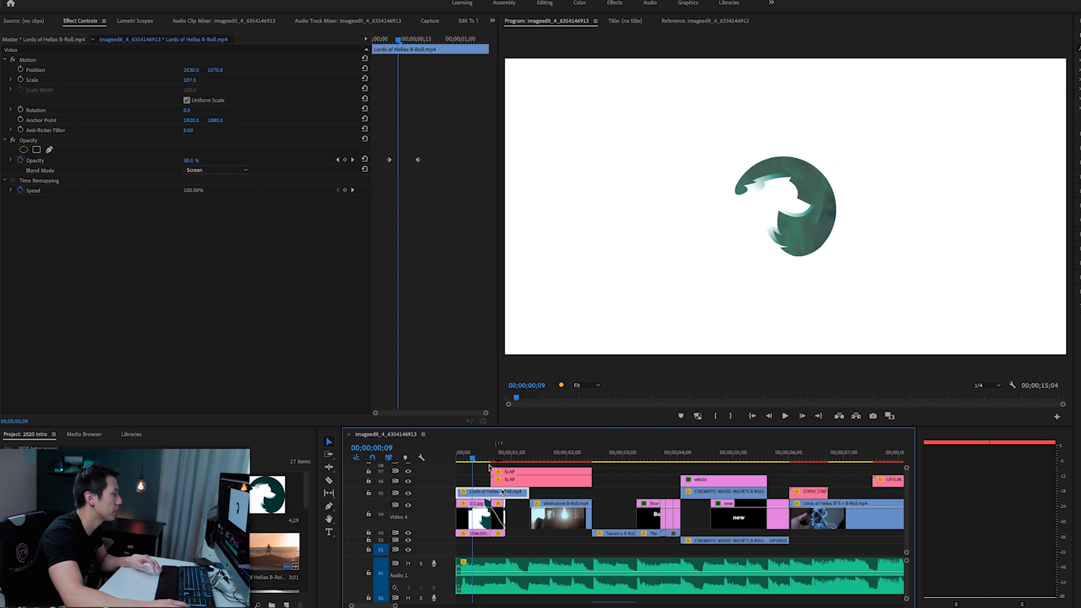
- Hide the Video 4 track and scrub through the first second of the sequence to preview it without the logo
{"action": "mouse_move", "coordinate": [473, 458]}
{"action": "left_mouse_down"}
{"action": "mouse_move", "coordinate": [483, 461]}
{"action": "mouse_move", "coordinate": [463, 460]}
{"action": "left_mouse_up"}
{"action": "left_click", "coordinate": [409, 505]}
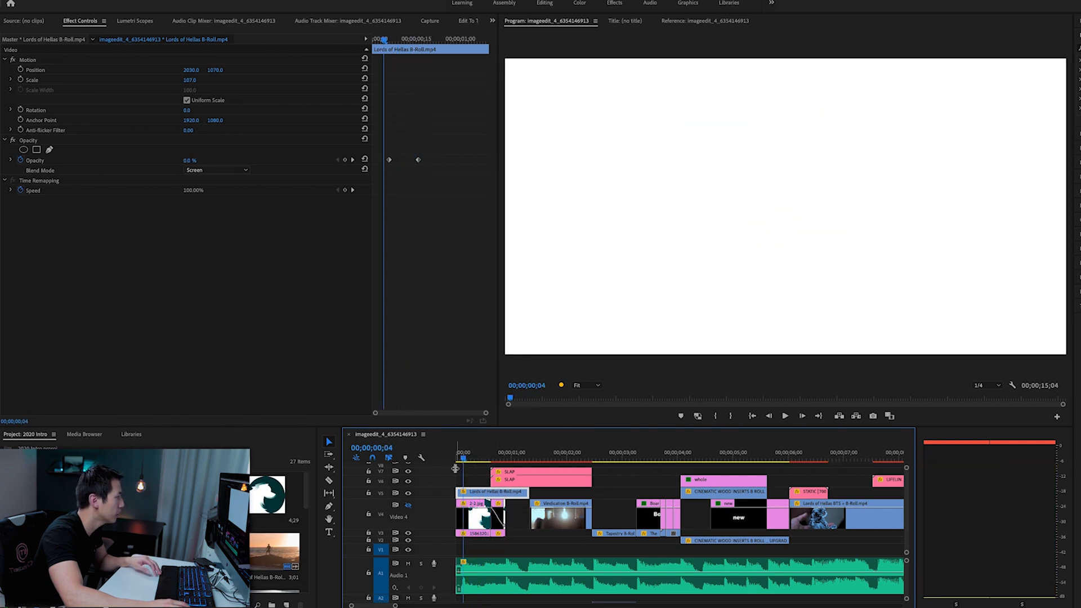
{"action": "left_click_drag", "start_coordinate": [464, 459], "coordinate": [509, 456]}
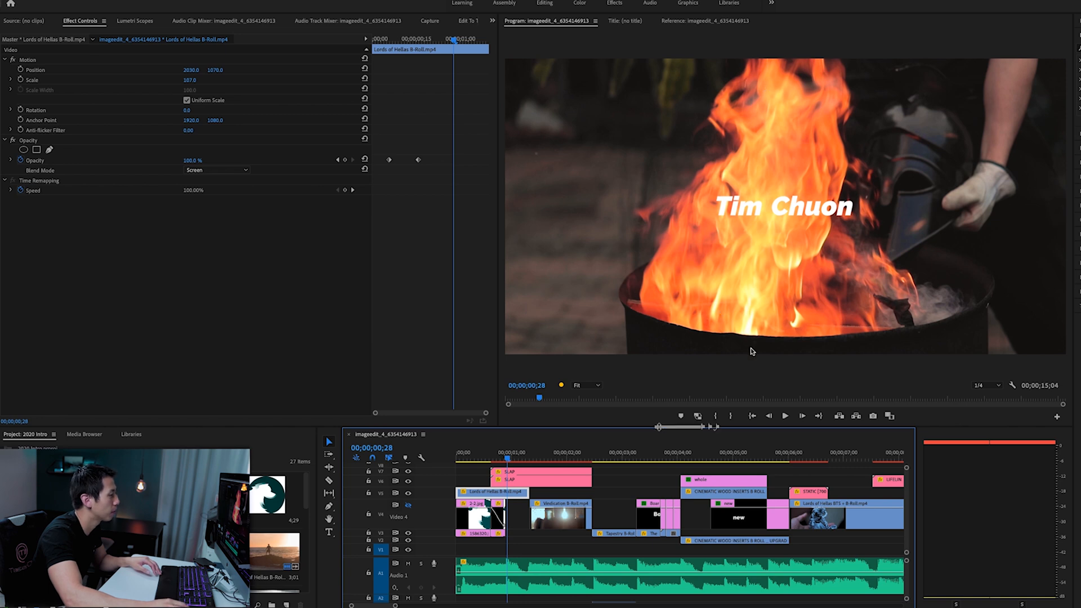
{"action": "left_click", "coordinate": [512, 454]}
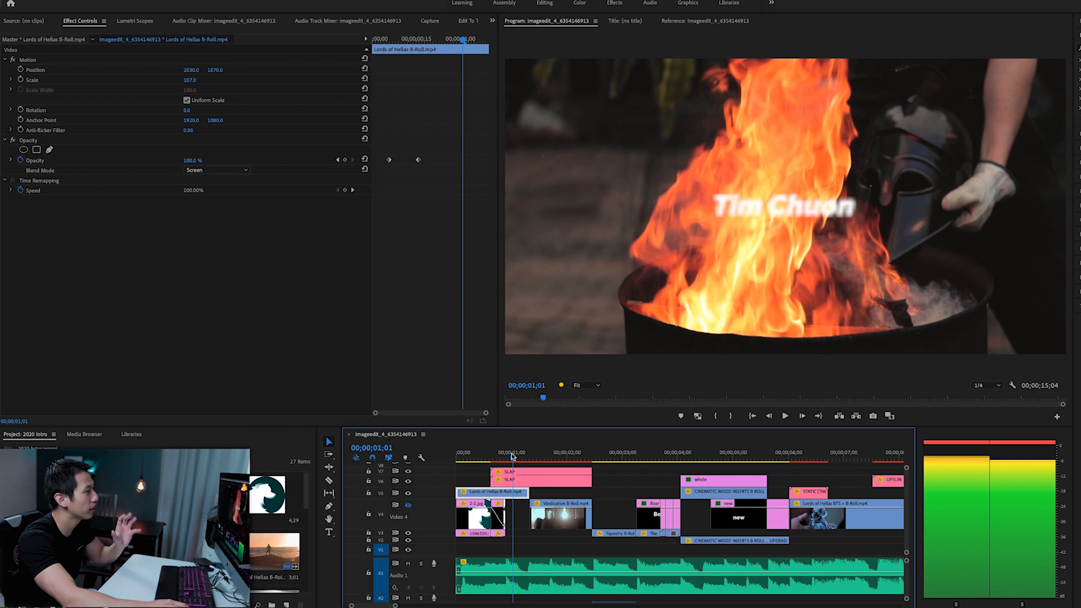
{"action": "left_click_drag", "start_coordinate": [471, 453], "coordinate": [491, 452]}
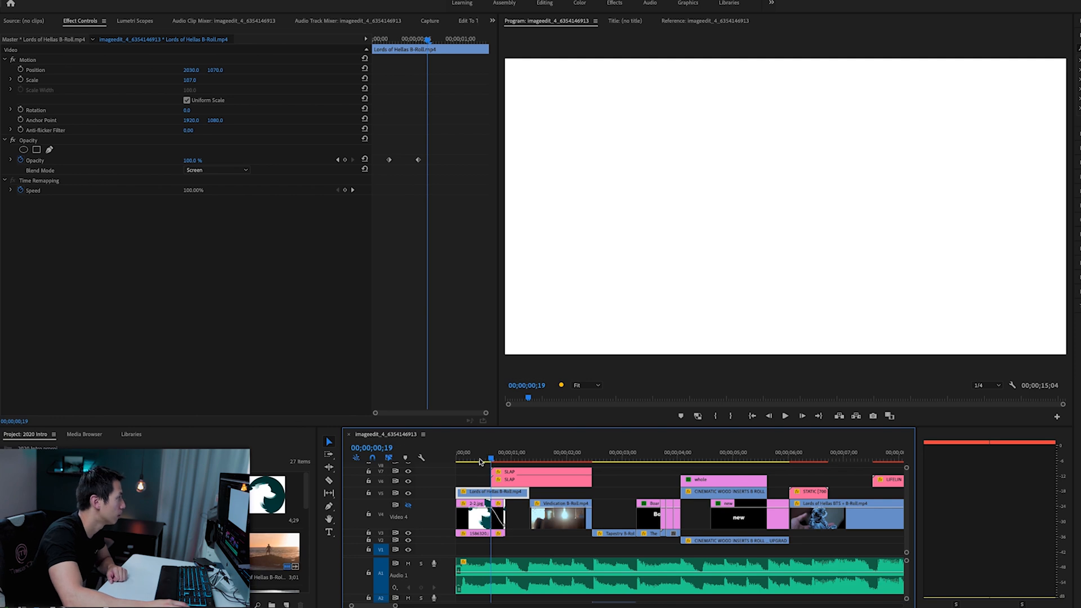
- Step through the two Opacity keyframes of the first Lords of Hellas B-Roll clip and check the fade-in
{"action": "left_click_drag", "start_coordinate": [428, 40], "coordinate": [389, 39]}
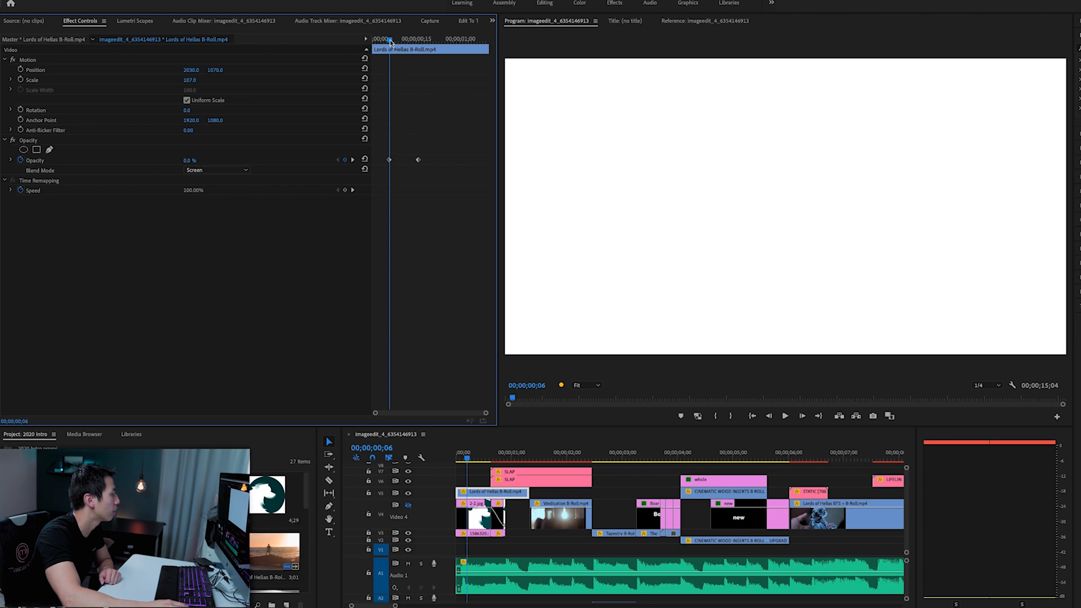
{"action": "left_click_drag", "start_coordinate": [390, 41], "coordinate": [418, 41]}
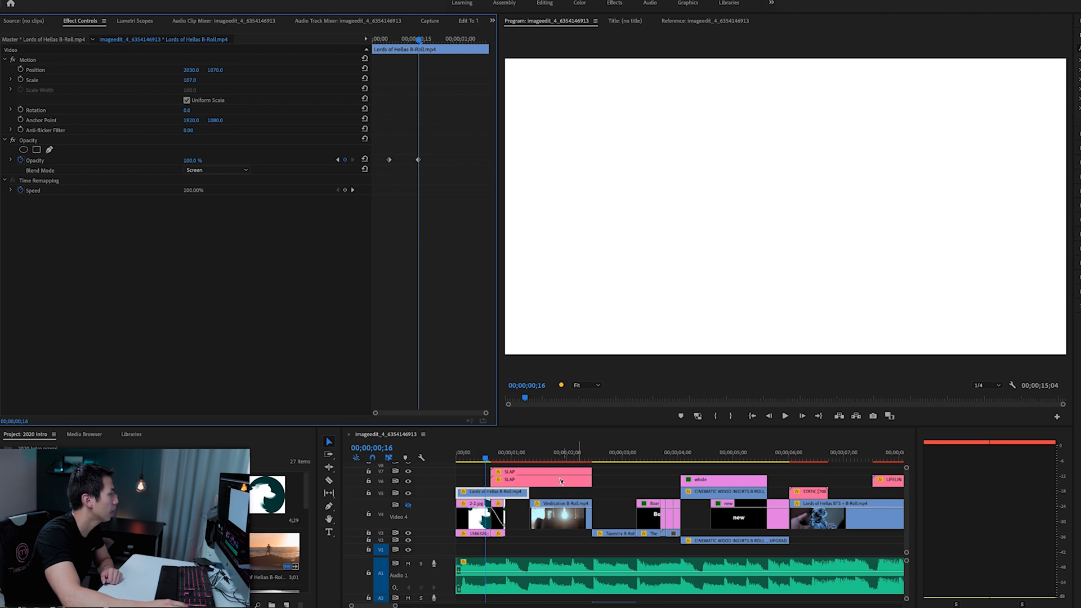
{"action": "left_click_drag", "start_coordinate": [487, 460], "coordinate": [500, 458]}
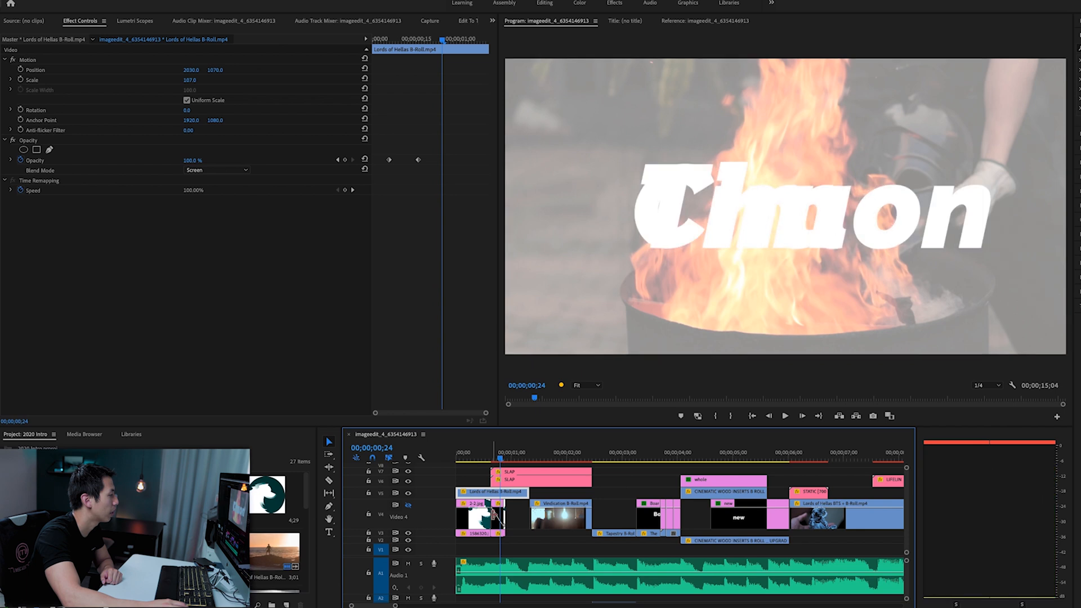
{"action": "left_click", "coordinate": [499, 505]}
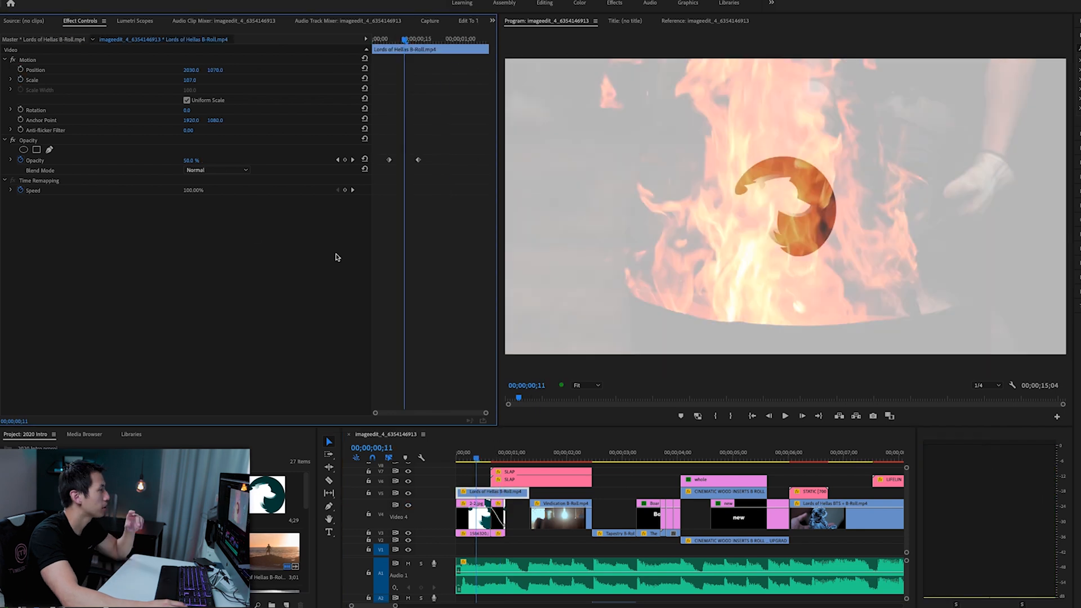
- Set the Lords of Hellas B-Roll clip's blend mode to Screen and check the logo at the second Opacity keyframe
{"action": "left_click", "coordinate": [198, 169]}
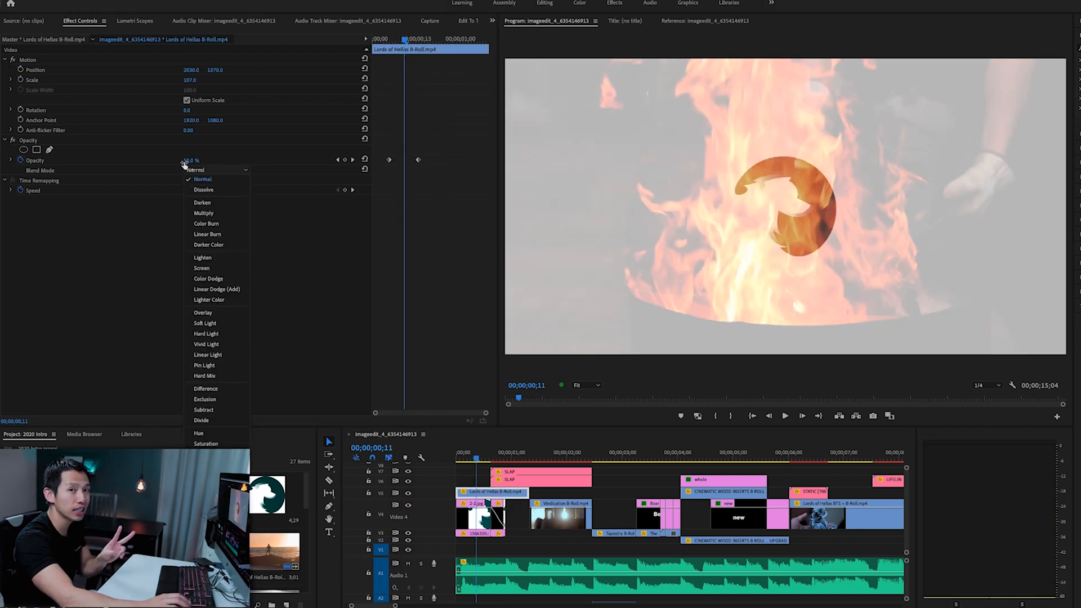
{"action": "left_click", "coordinate": [217, 179]}
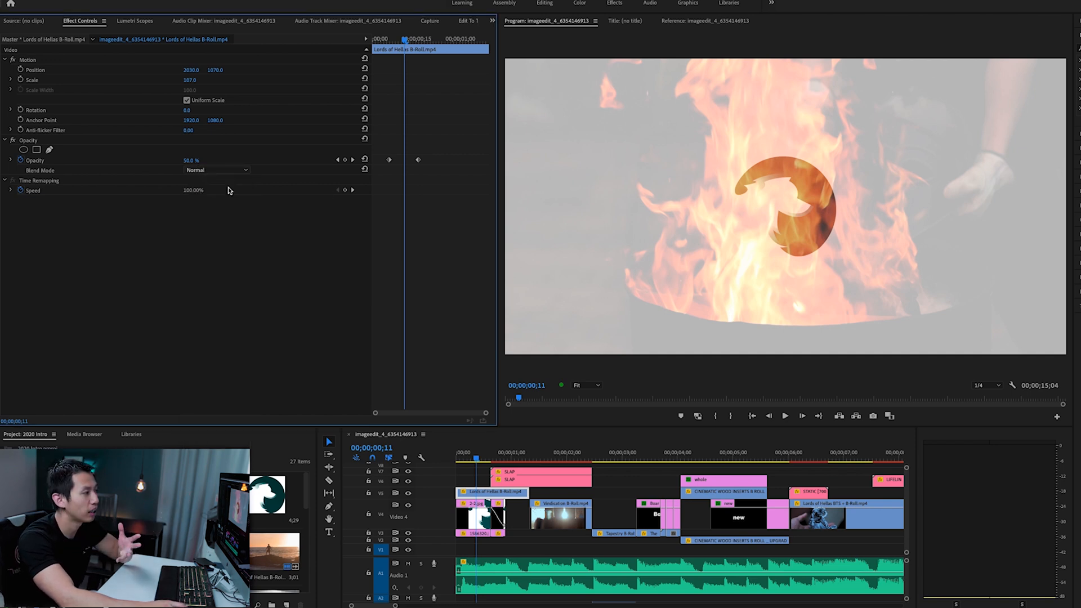
{"action": "left_click", "coordinate": [229, 170]}
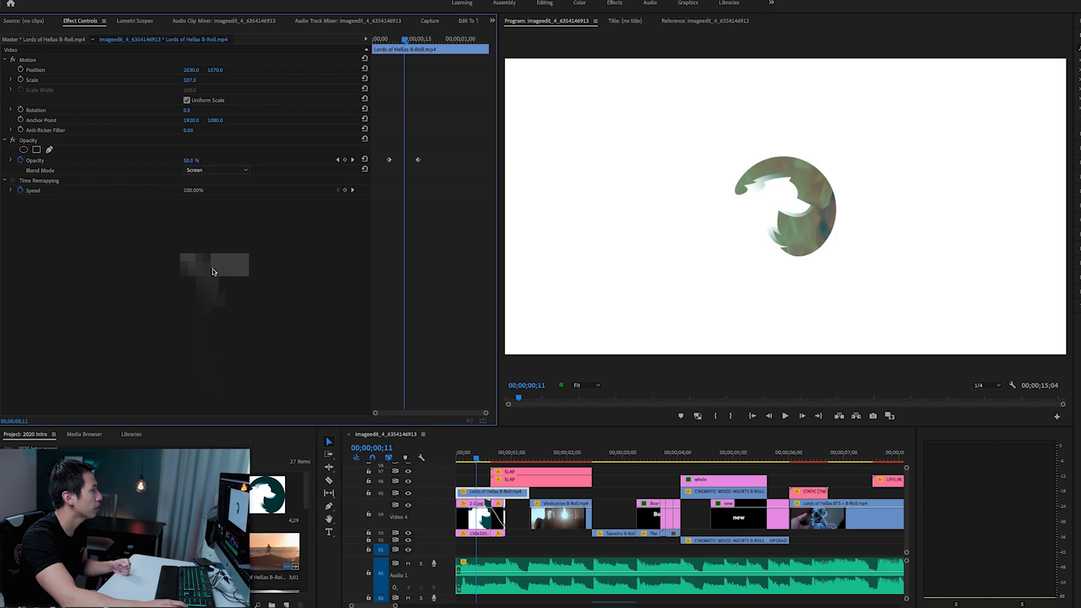
{"action": "left_click", "coordinate": [204, 268]}
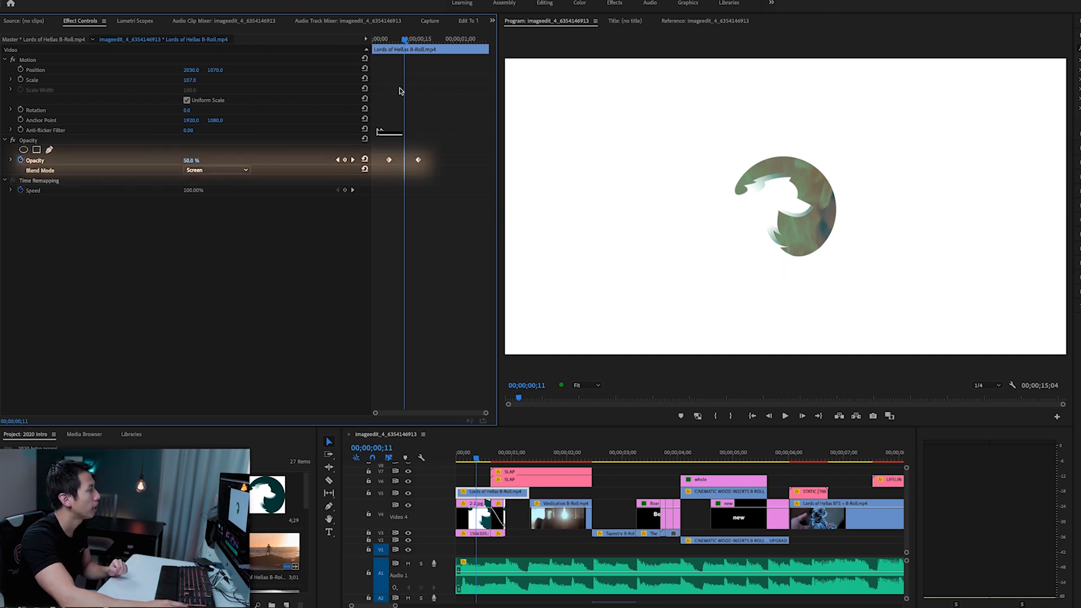
{"action": "mouse_move", "coordinate": [407, 40]}
{"action": "left_mouse_down"}
{"action": "mouse_move", "coordinate": [390, 38]}
{"action": "mouse_move", "coordinate": [419, 32]}
{"action": "left_mouse_up"}
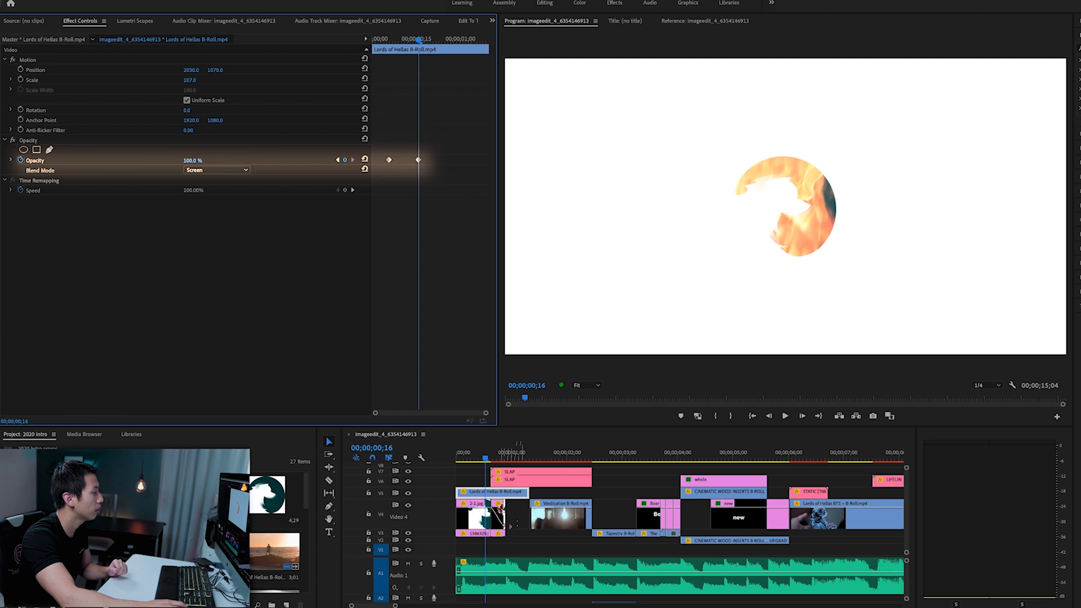
- Select the second 2-2.jpg clip and examine its Position, Scale and Opacity keyframes from first to last
{"action": "left_click", "coordinate": [499, 509]}
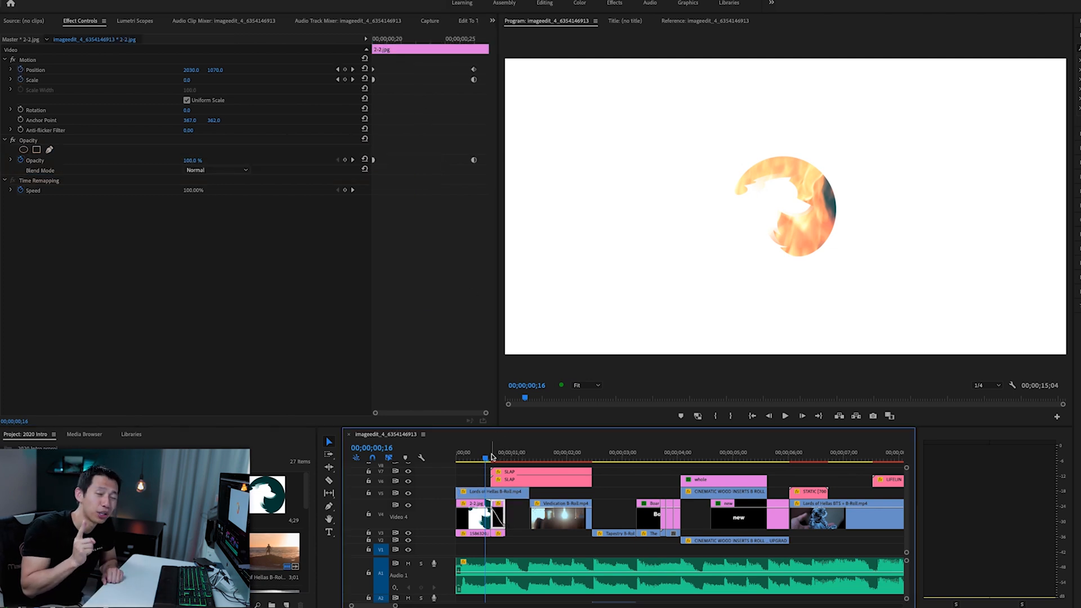
{"action": "left_click", "coordinate": [492, 458]}
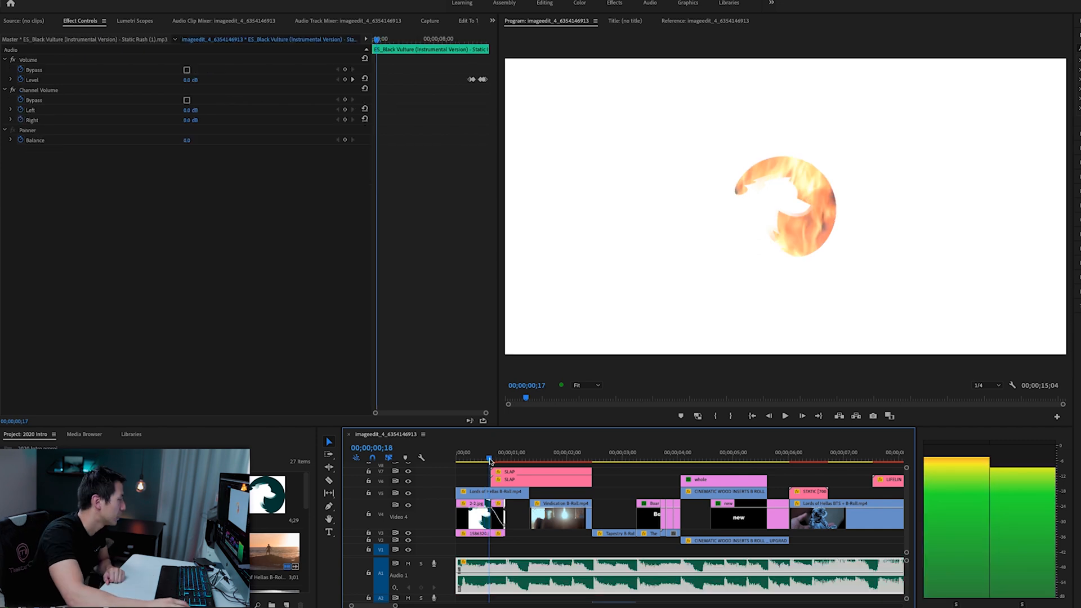
{"action": "left_click", "coordinate": [498, 510]}
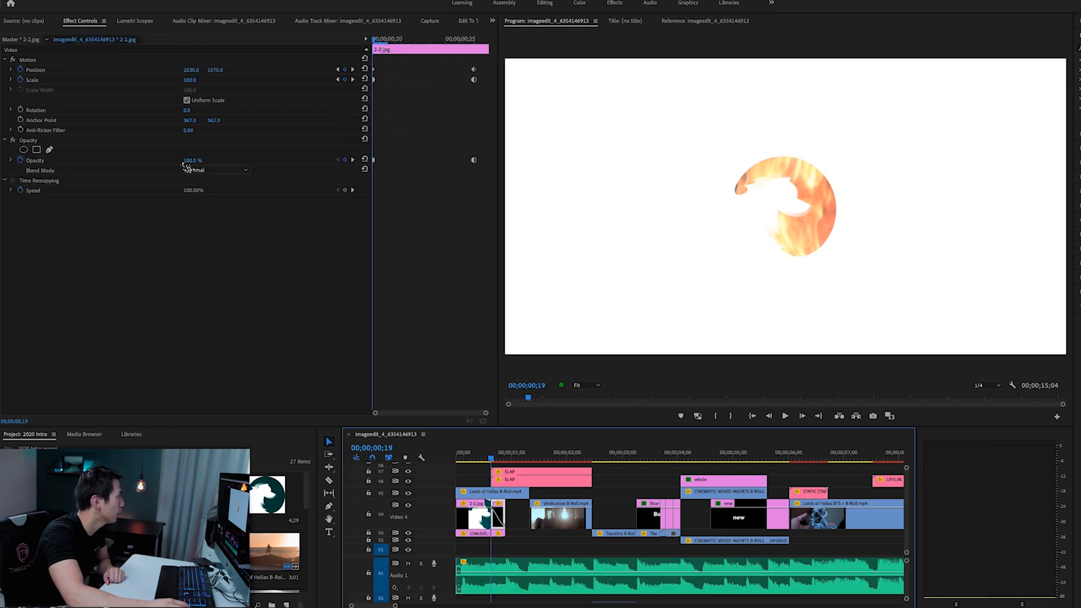
{"action": "left_click_drag", "start_coordinate": [373, 45], "coordinate": [474, 45]}
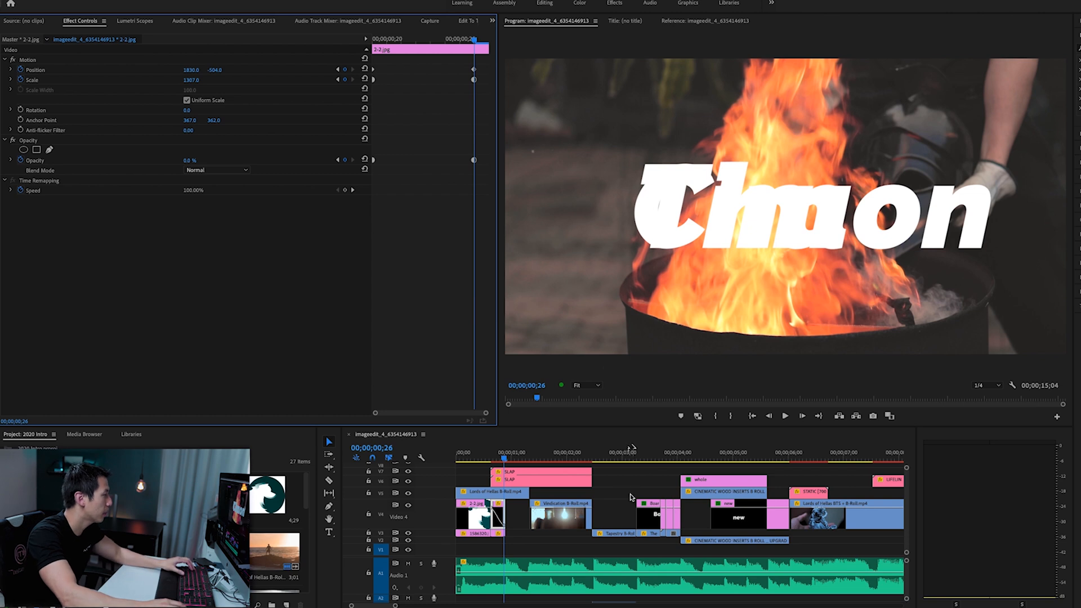
- Play the sequence through the logo zoom transition and select the first 2-2.jpg clip
{"action": "key", "text": "Left"}
{"action": "key", "text": "space"}
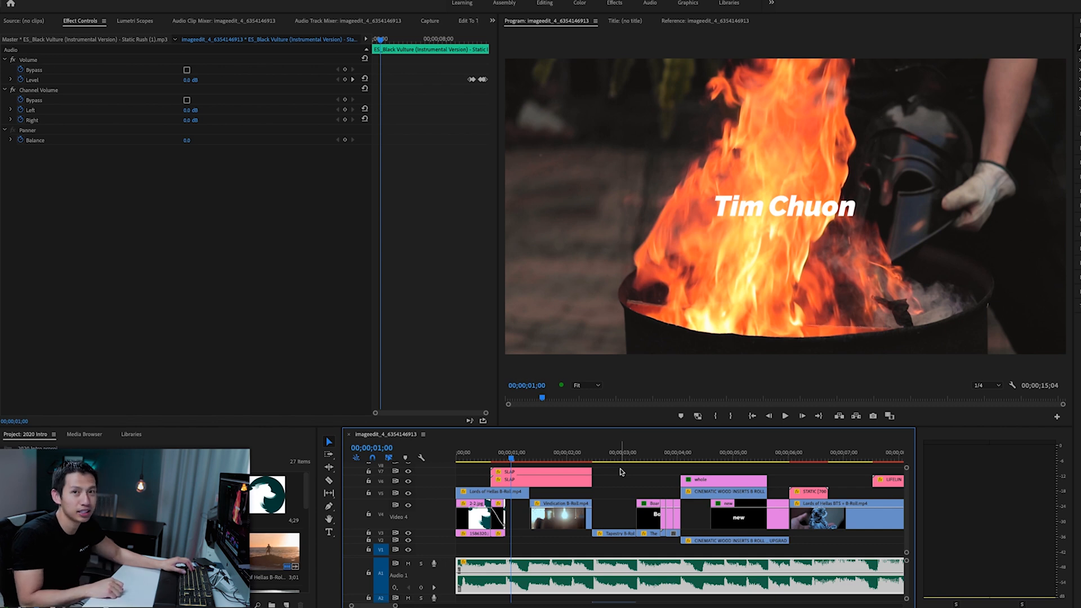
{"action": "left_click", "coordinate": [476, 517]}
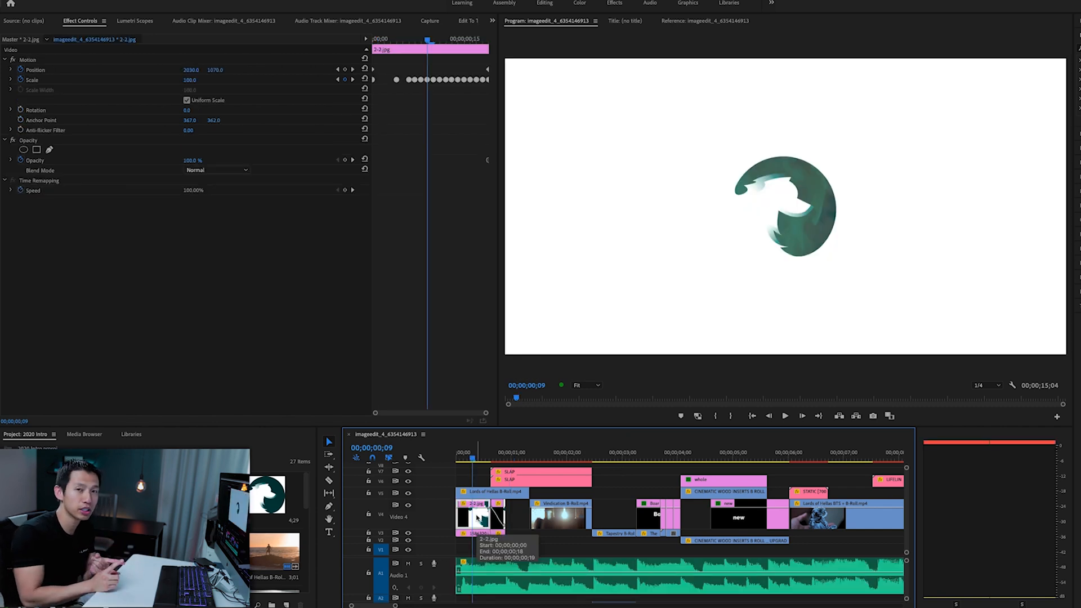
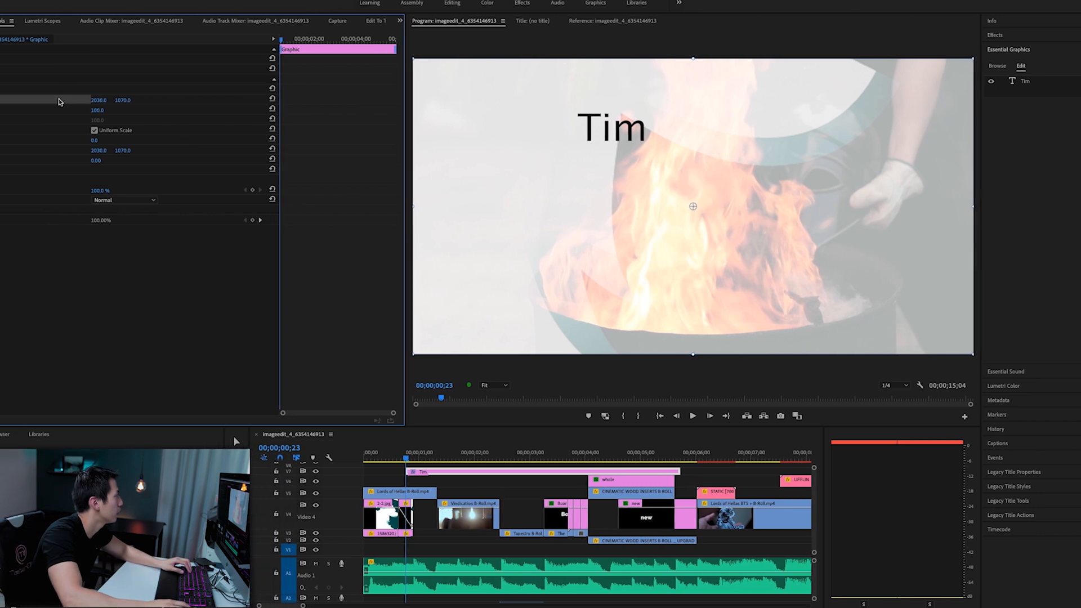
- Centre the enlarged title text over the flames at Scale 300 and start Position and Scale keyframes at 00;00;00;23
{"action": "left_click_drag", "start_coordinate": [725, 146], "coordinate": [833, 213]}
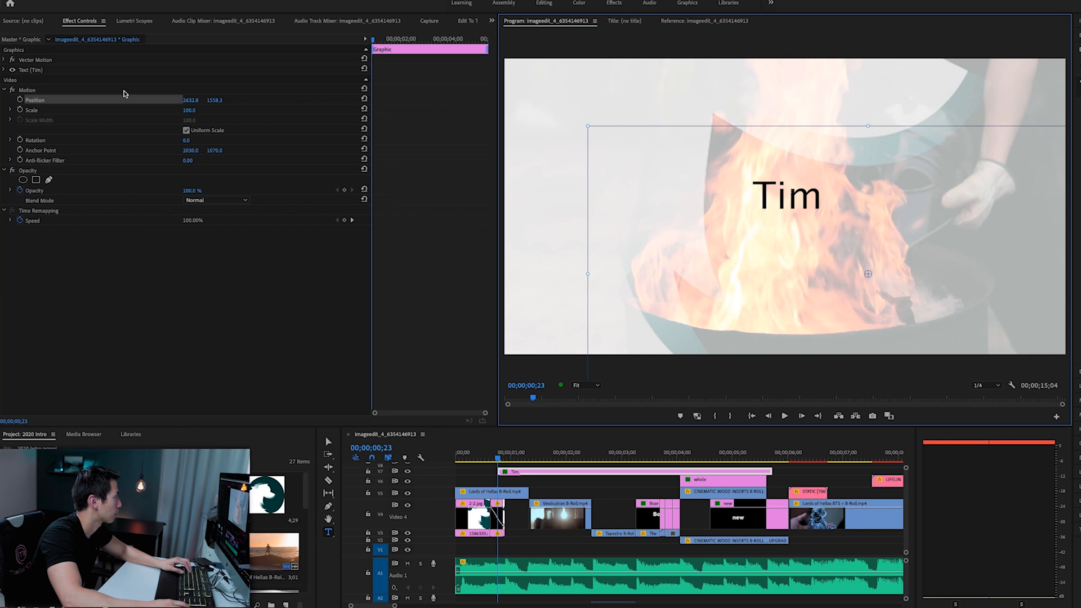
{"action": "left_click_drag", "start_coordinate": [833, 213], "coordinate": [832, 217]}
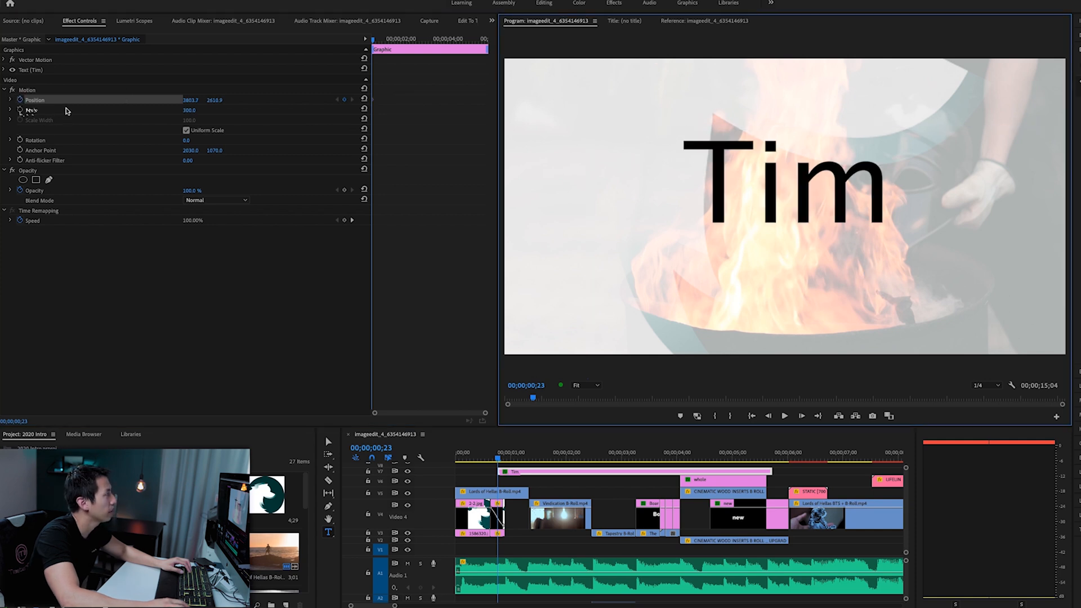
{"action": "left_click_drag", "start_coordinate": [35, 111], "coordinate": [58, 101]}
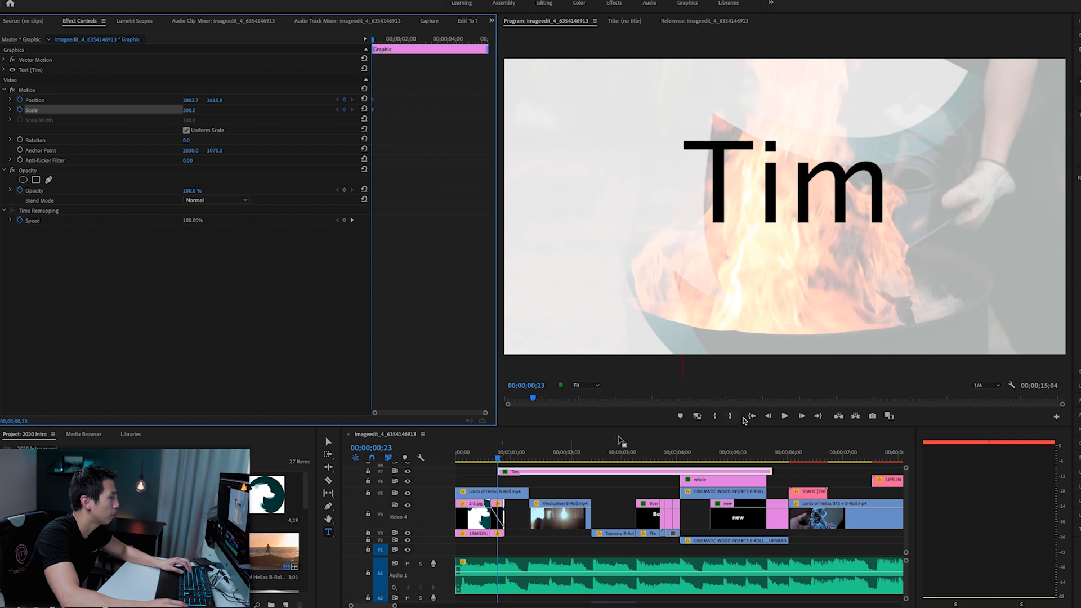
- At 00;00;00;27, set the title's Scale to 120 and move it back to the frame's centre at Position 2691.7, 1734.9
{"action": "left_click", "coordinate": [801, 417]}
{"action": "left_click", "coordinate": [801, 416]}
{"action": "left_click", "coordinate": [801, 416]}
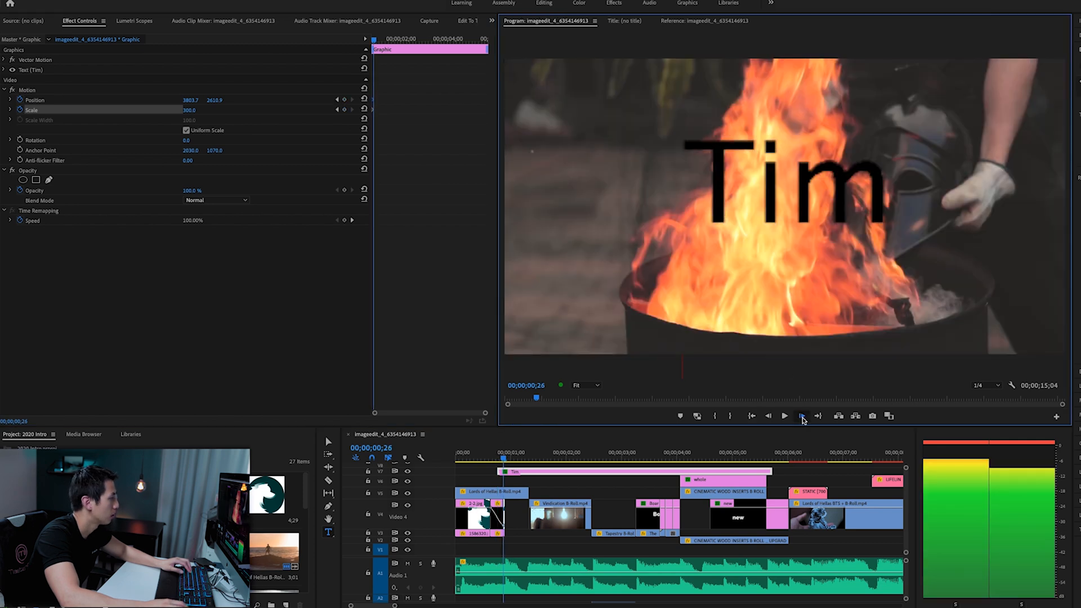
{"action": "left_click", "coordinate": [801, 417]}
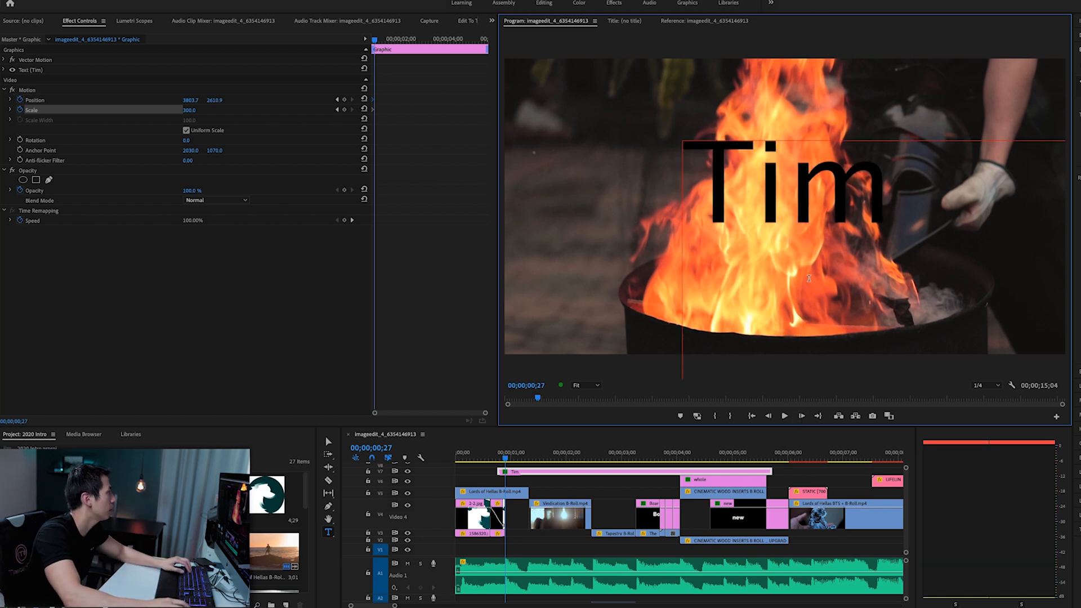
{"action": "left_click", "coordinate": [190, 110]}
{"action": "left_click_drag", "start_coordinate": [189, 110], "coordinate": [147, 110]}
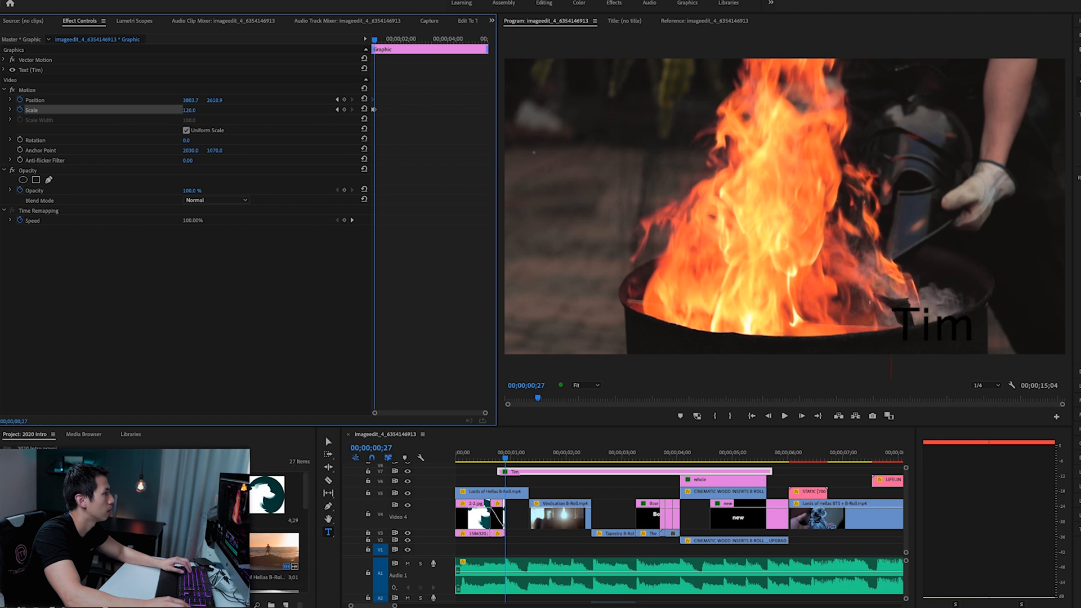
{"action": "left_click", "coordinate": [183, 102]}
{"action": "left_click_drag", "start_coordinate": [940, 320], "coordinate": [792, 209]}
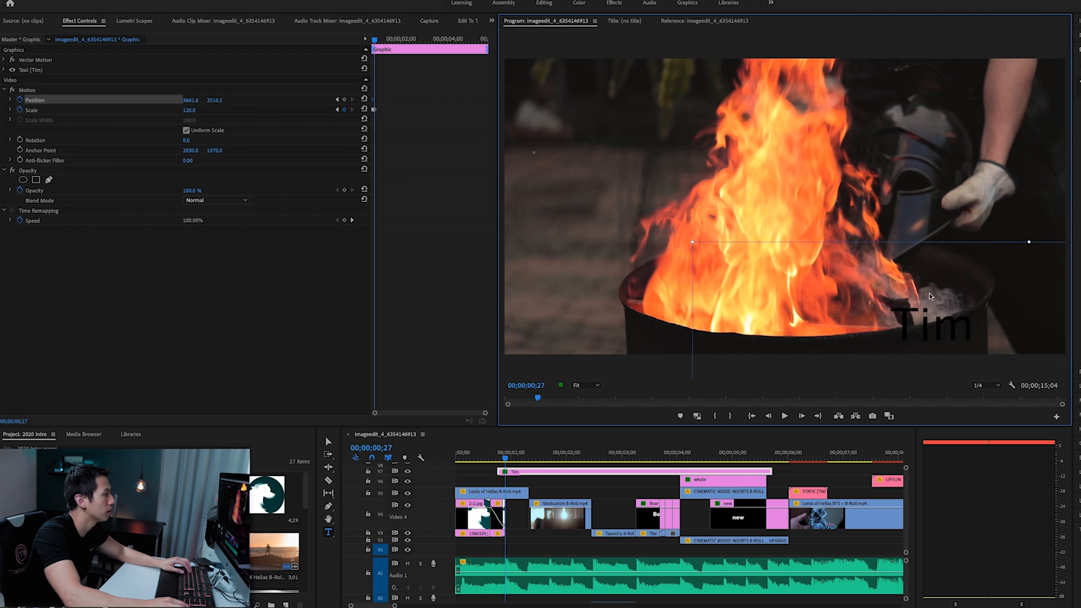
- Step frame by frame from 00;00;00;23 to 00;00;01;01 and check how the title shrinks into place
{"action": "left_click", "coordinate": [497, 456]}
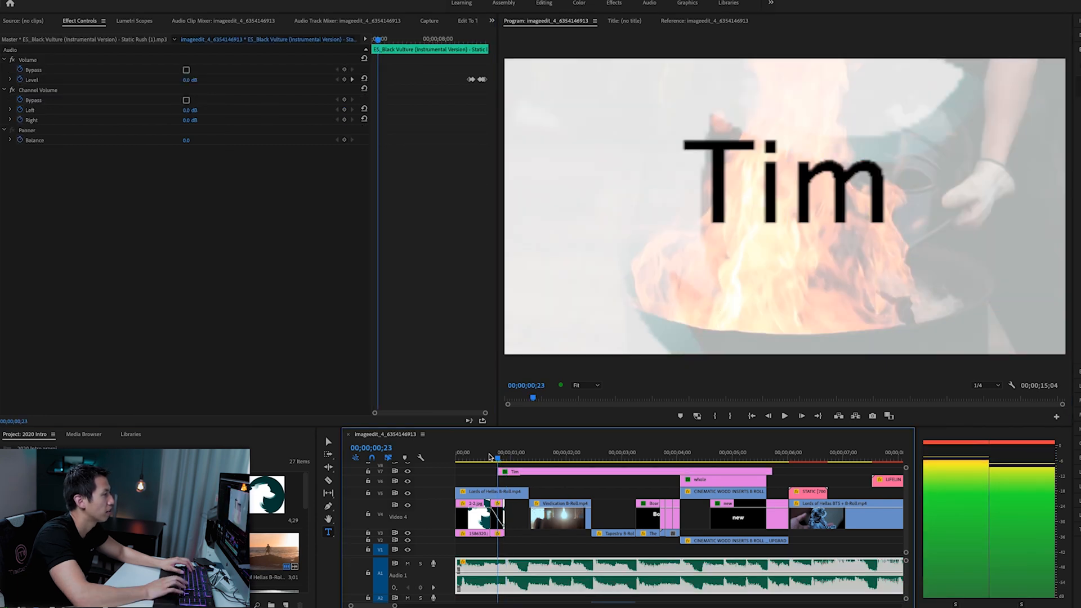
{"action": "key", "text": "Right"}
{"action": "key", "text": "Right"}
{"action": "key", "text": "Right"}
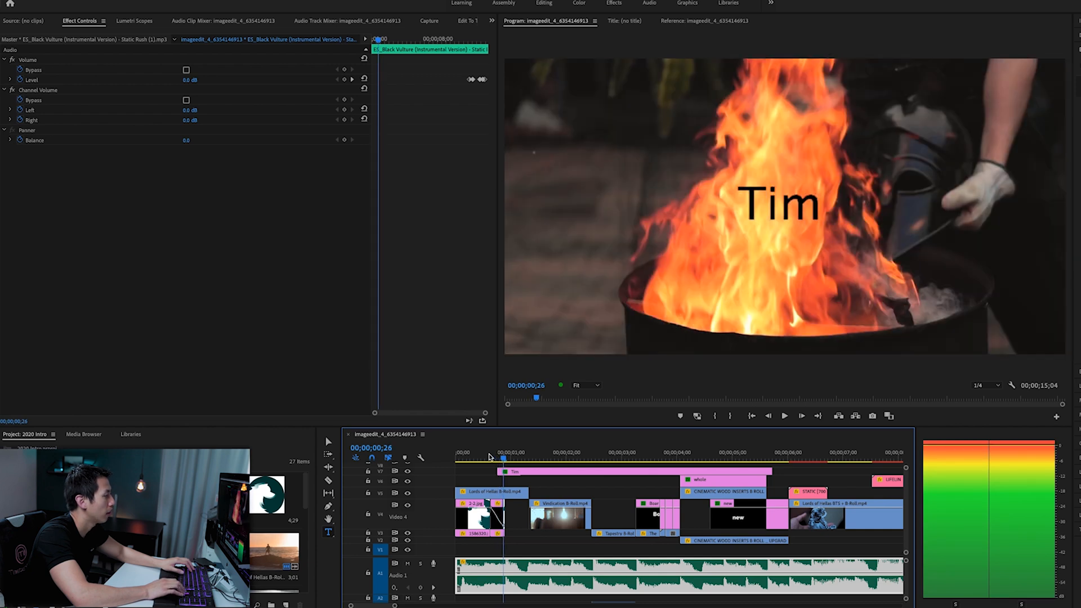
{"action": "key", "text": "Right"}
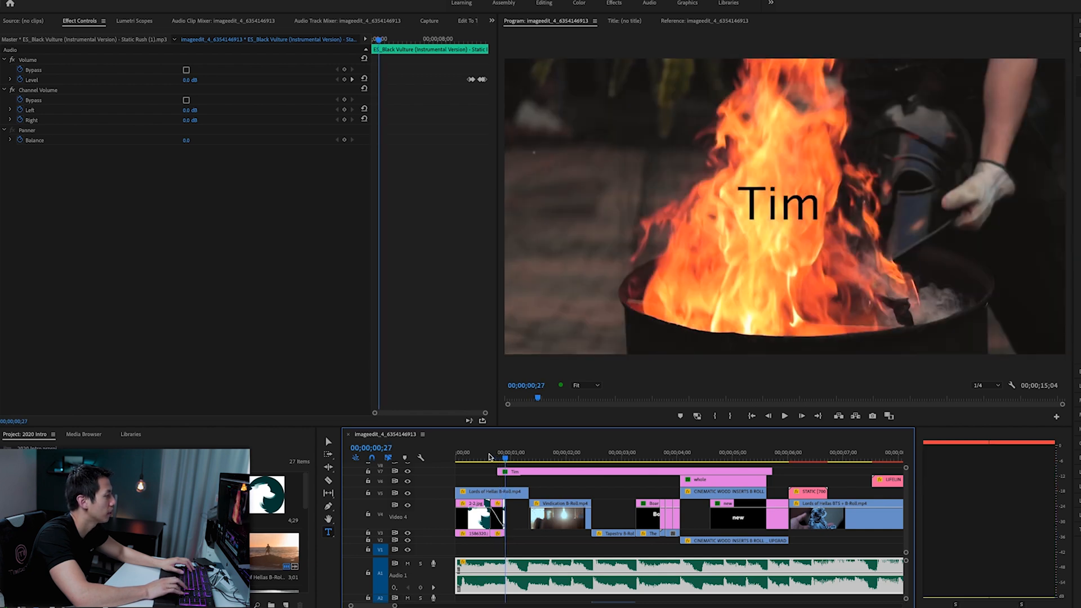
{"action": "key", "text": "Right"}
{"action": "key", "text": "Right"}
{"action": "key", "text": "Right"}
{"action": "key", "text": "Right"}
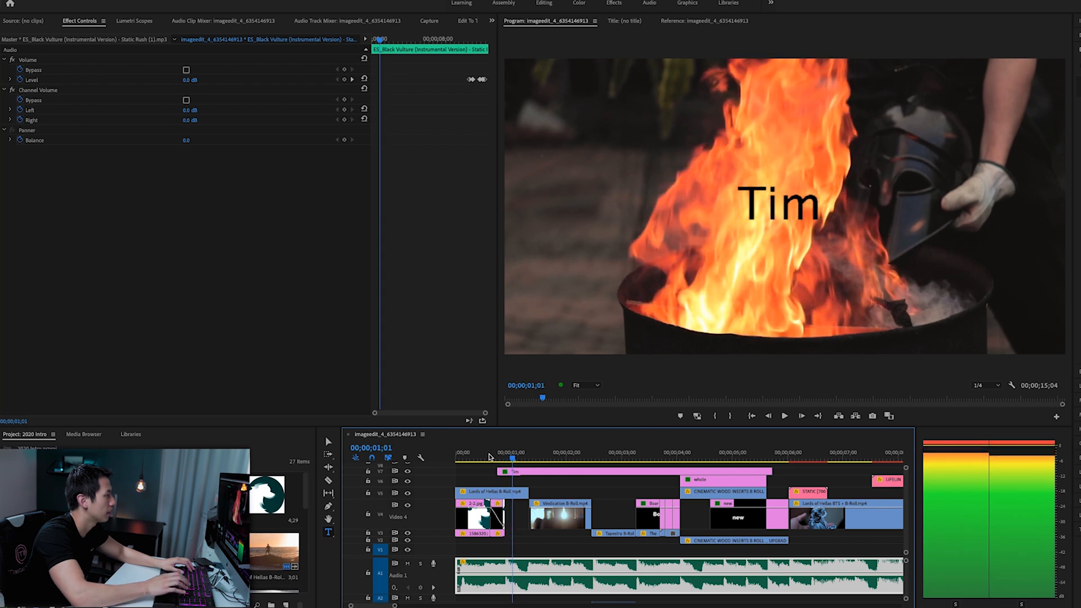
- Replay the logo-to-title transition several times, starting just before the title clip, to check the zoom's timing
{"action": "left_click", "coordinate": [491, 454]}
{"action": "key", "text": "space"}
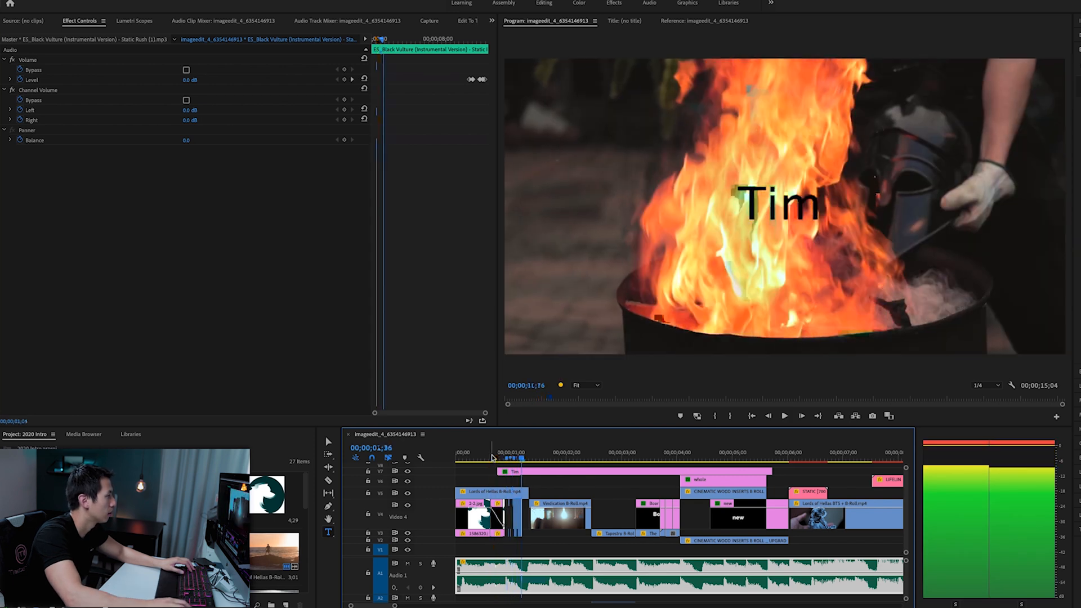
{"action": "left_click", "coordinate": [491, 455]}
{"action": "key", "text": "space"}
{"action": "left_click", "coordinate": [492, 455]}
{"action": "key", "text": "space"}
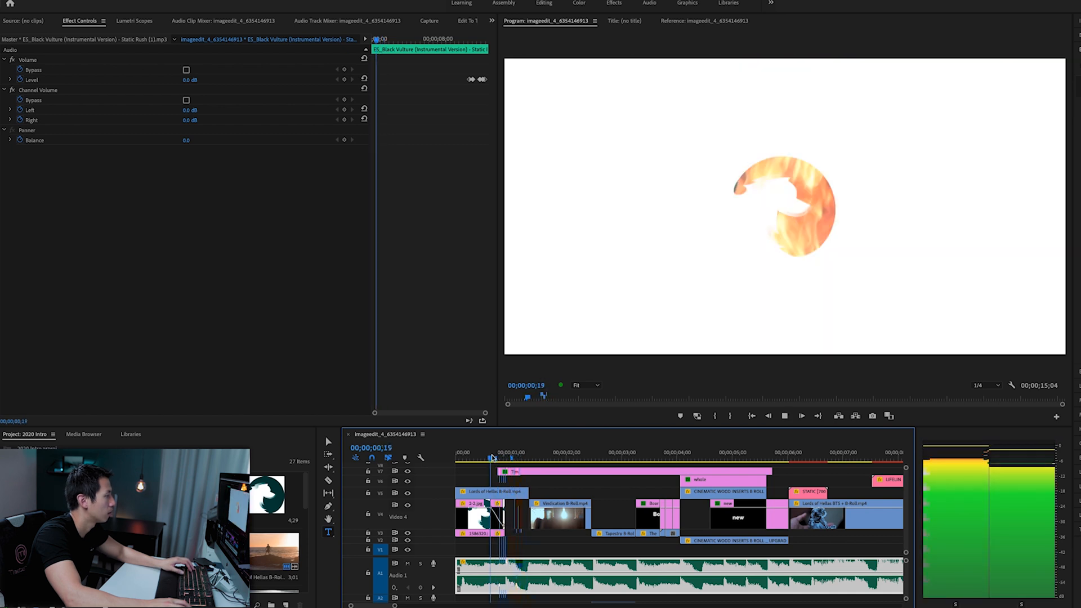
{"action": "key", "text": "space"}
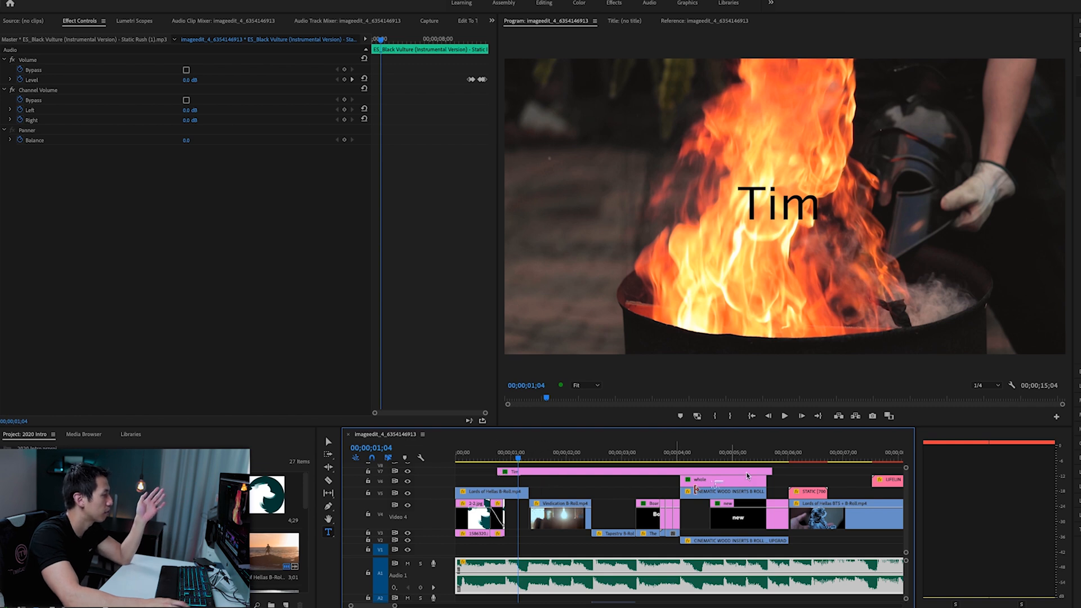
- Shorten the title clip to end with the first Lords of Hellas B-Roll clip and select it
{"action": "left_click_drag", "start_coordinate": [770, 469], "coordinate": [529, 471]}
{"action": "left_click", "coordinate": [528, 470]}
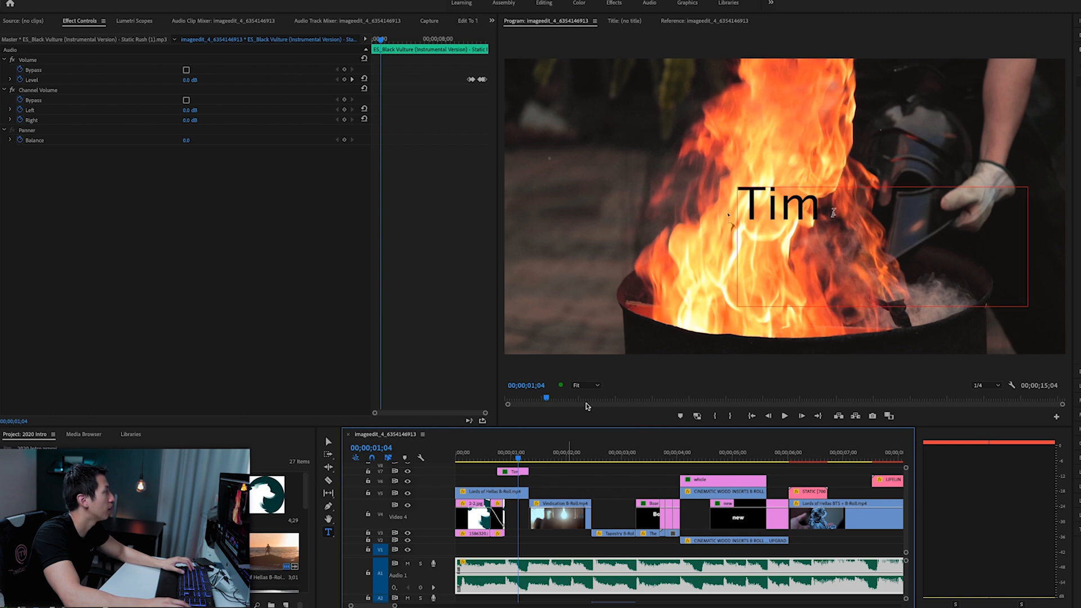
{"action": "left_click", "coordinate": [514, 472]}
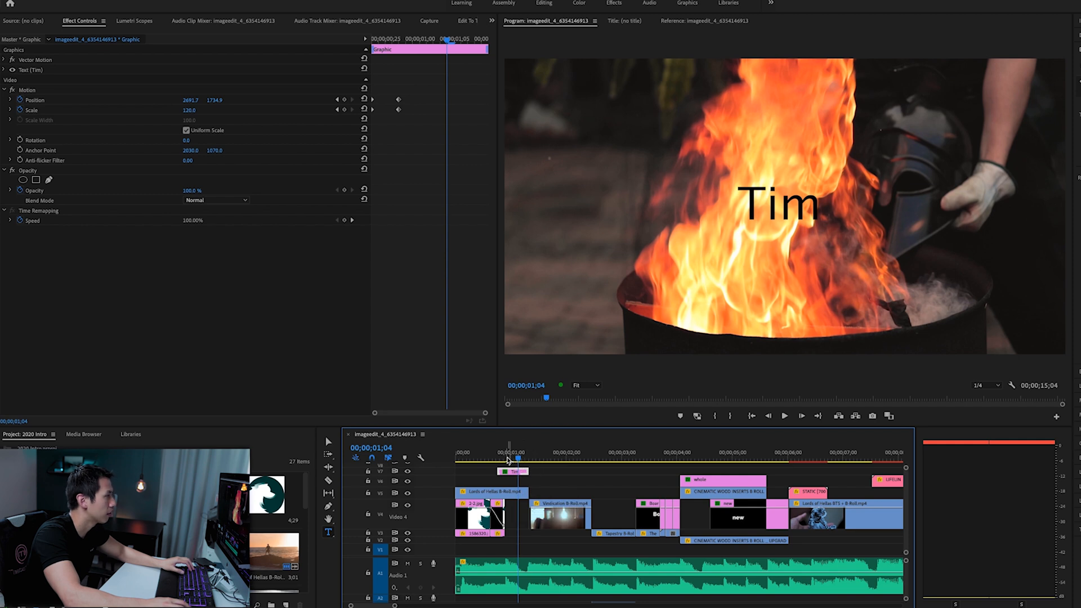
- Play the shortened title from just before its start and stop at 00;00;01;03
{"action": "left_click", "coordinate": [499, 459]}
{"action": "left_click_drag", "start_coordinate": [500, 459], "coordinate": [493, 459]}
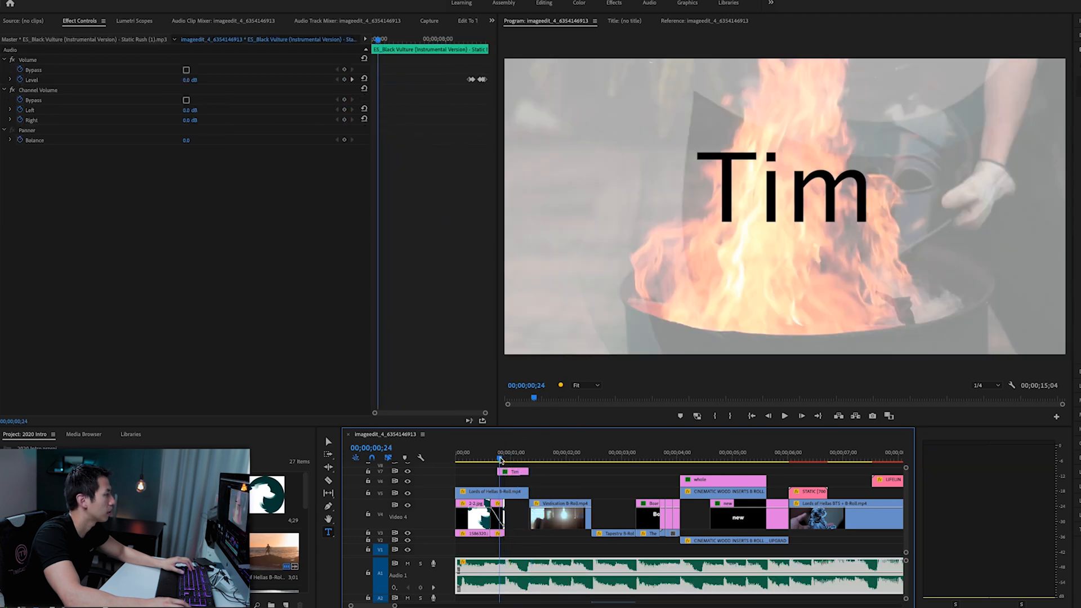
{"action": "key", "text": "space"}
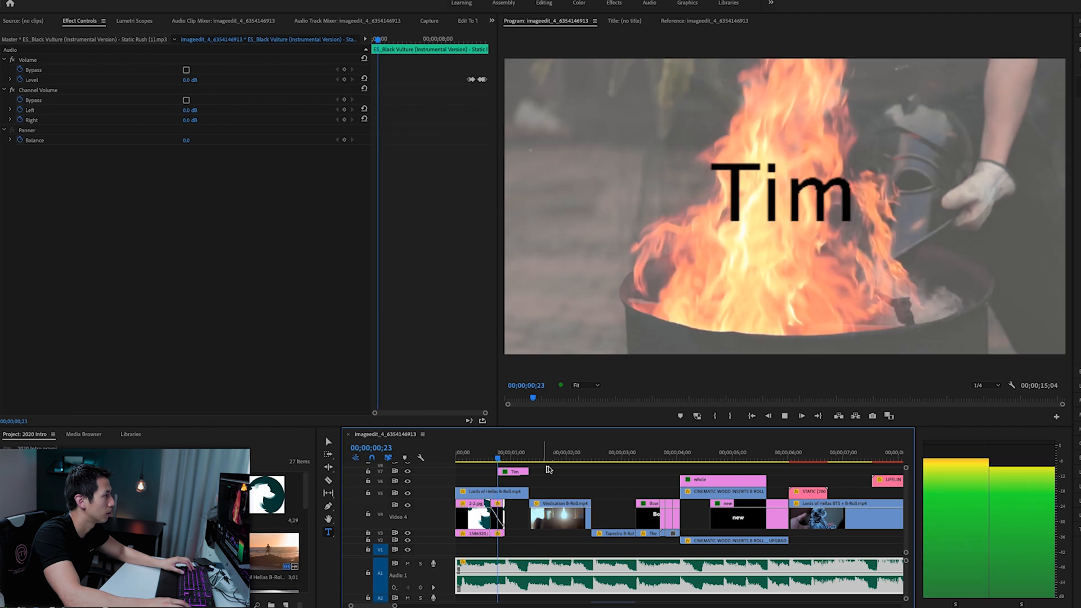
{"action": "left_click", "coordinate": [491, 456]}
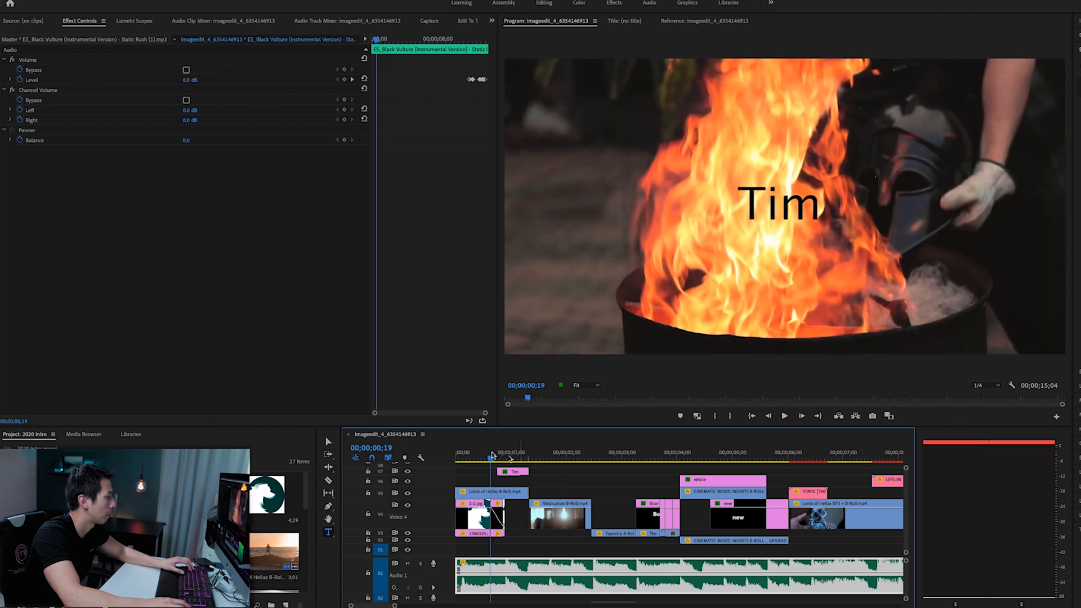
{"action": "key", "text": "space"}
{"action": "key", "text": "space"}
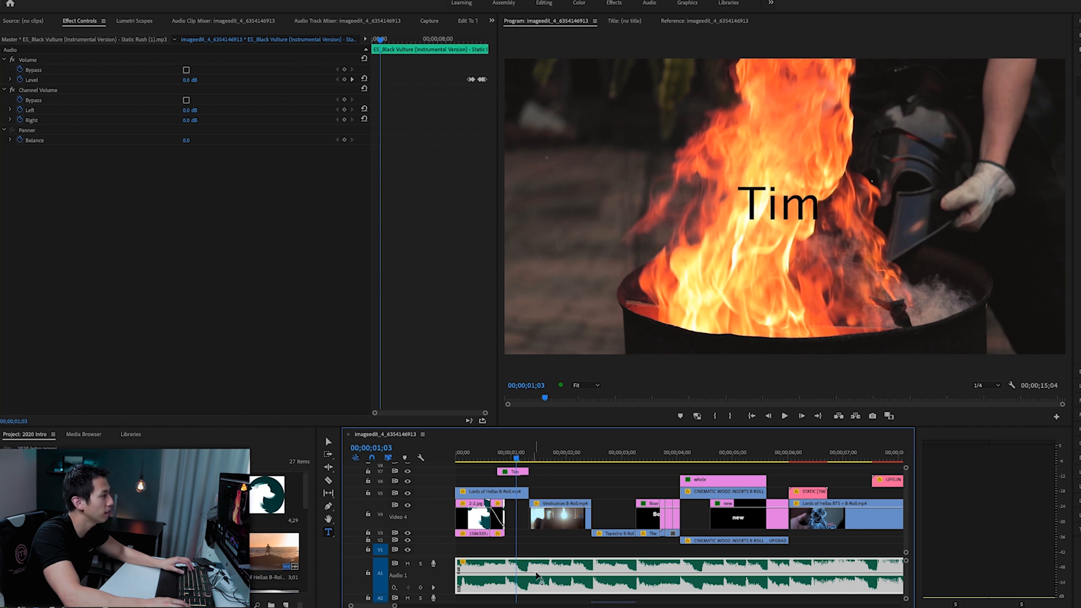
- Add a Position keyframe to the title at 00;00;01;03 and, at 00;00;01;09, lower its vertical Position until it leaves the frame's upper edge
{"action": "left_click", "coordinate": [523, 473]}
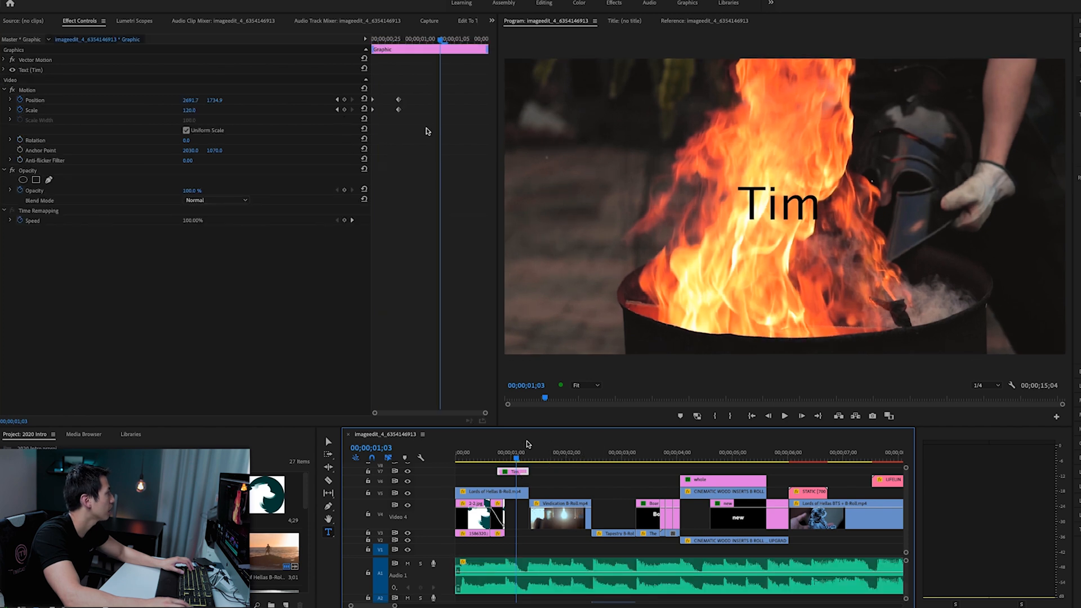
{"action": "left_click", "coordinate": [344, 99]}
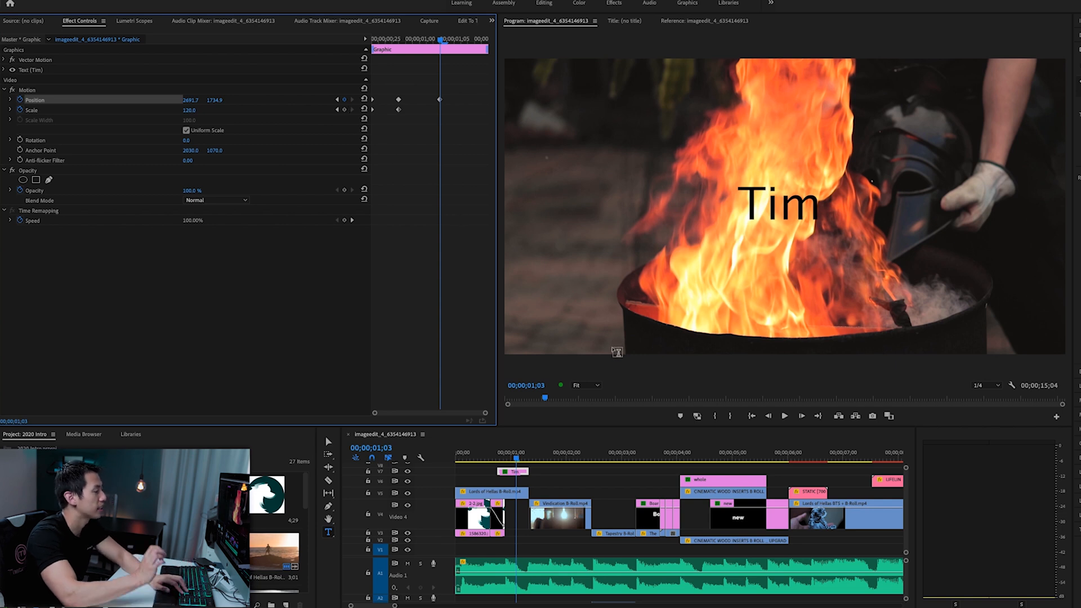
{"action": "key", "text": "Right"}
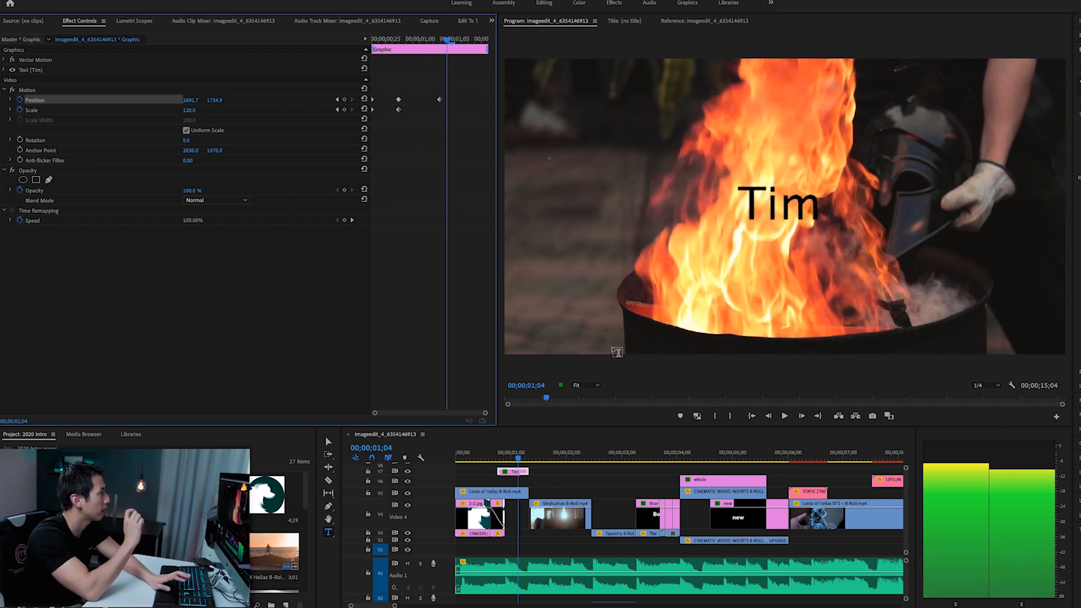
{"action": "key", "text": "Right"}
{"action": "key", "text": "Right"}
{"action": "key", "text": "Right"}
{"action": "key", "text": "Right"}
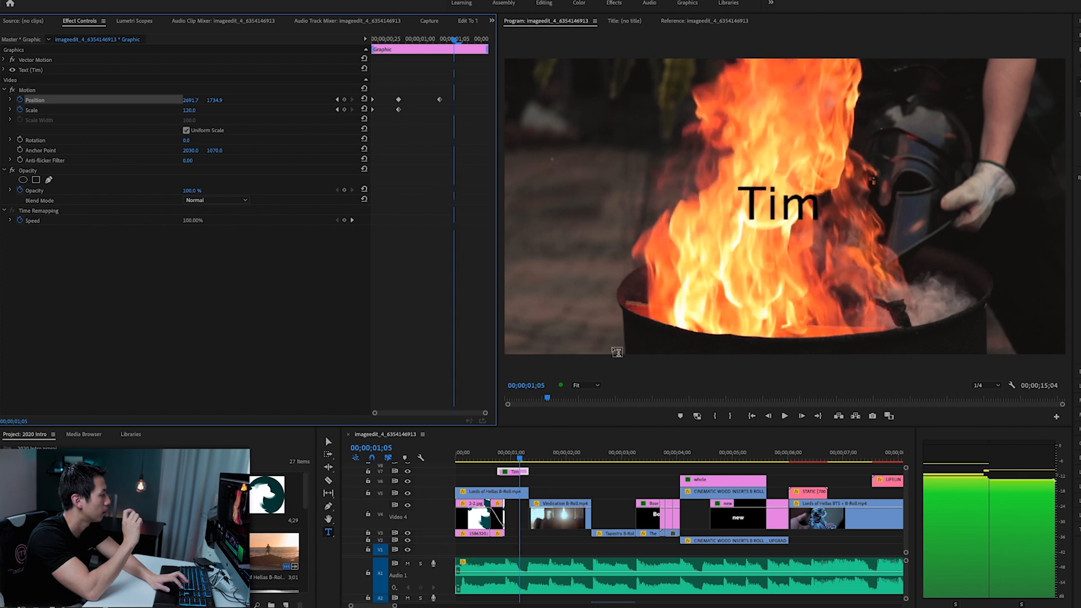
{"action": "key", "text": "Right"}
{"action": "key", "text": "Right"}
{"action": "key", "text": "Left"}
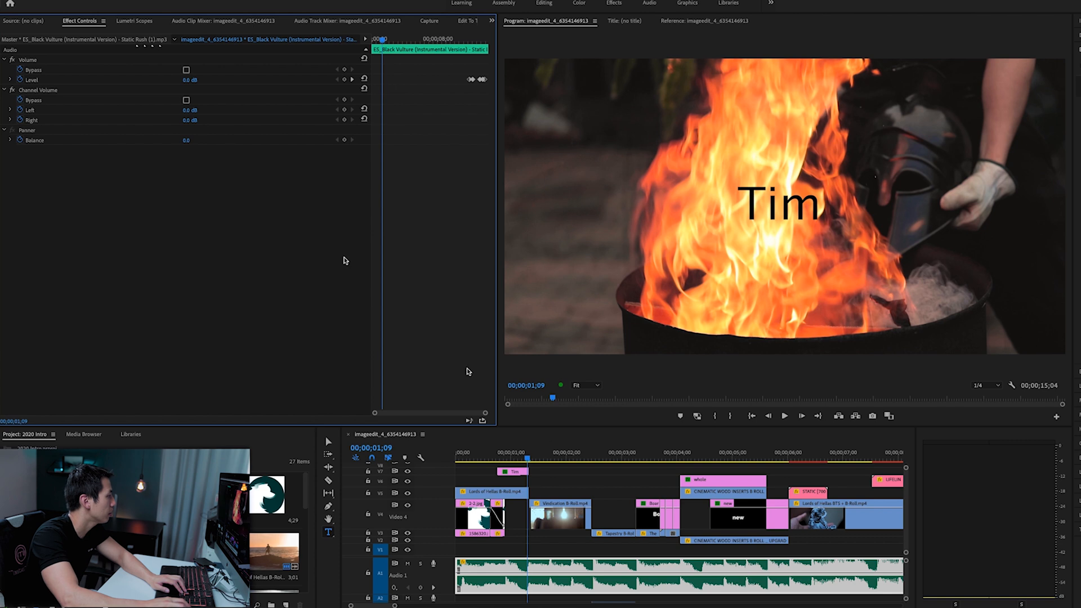
{"action": "left_click", "coordinate": [515, 473]}
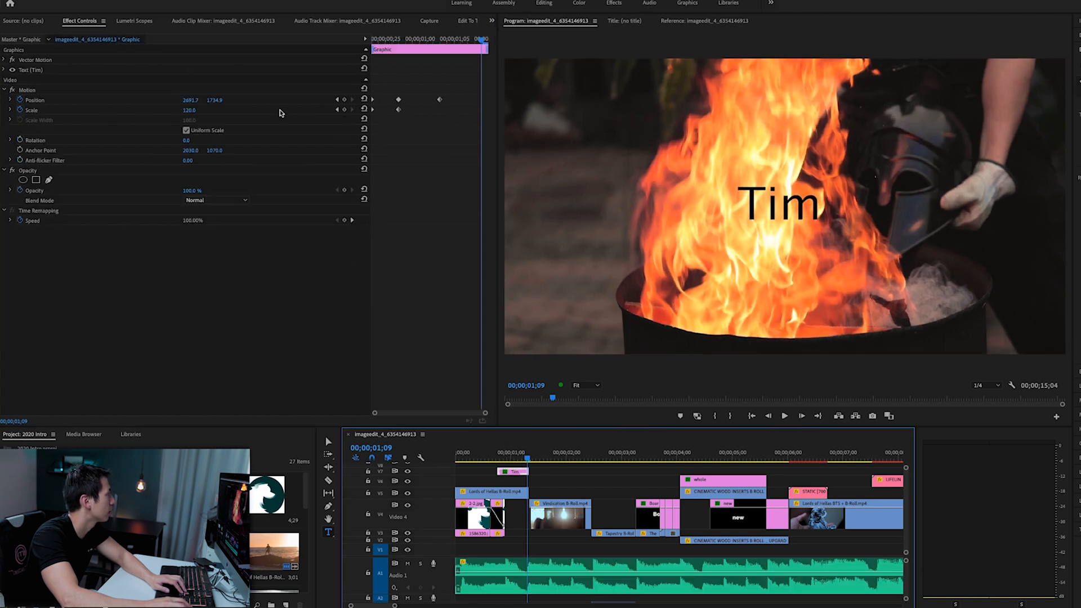
{"action": "left_click", "coordinate": [219, 101]}
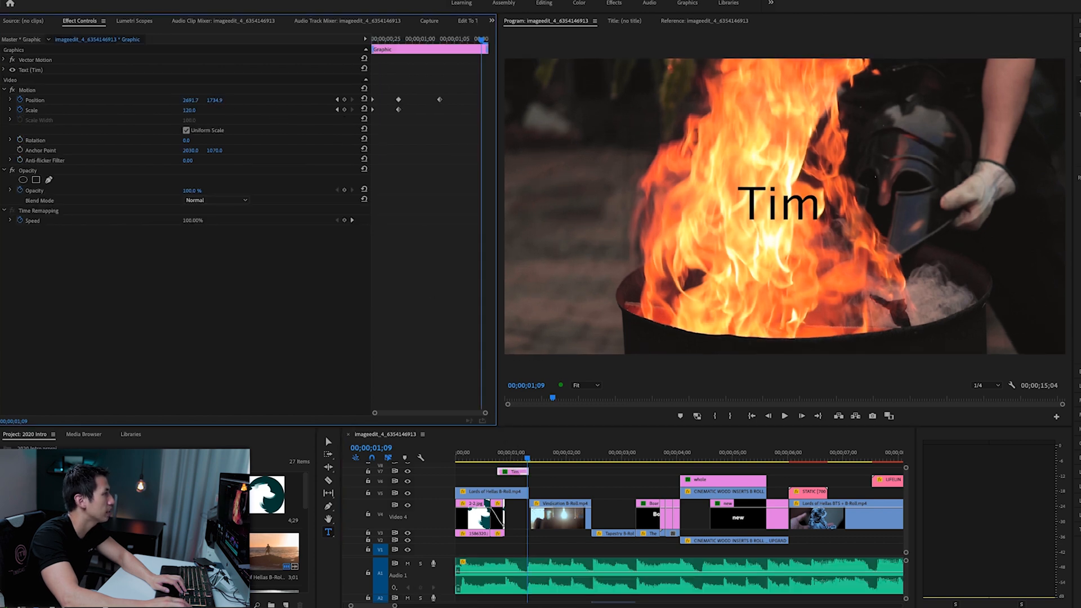
{"action": "left_click_drag", "start_coordinate": [218, 100], "coordinate": [169, 100]}
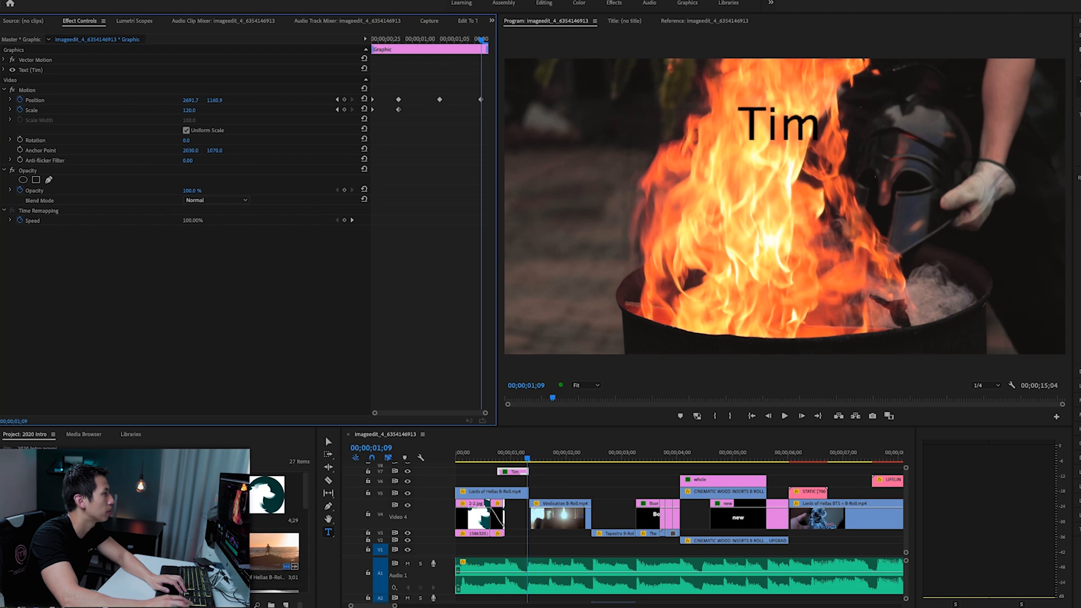
{"action": "left_click_drag", "start_coordinate": [169, 100], "coordinate": [90, 101]}
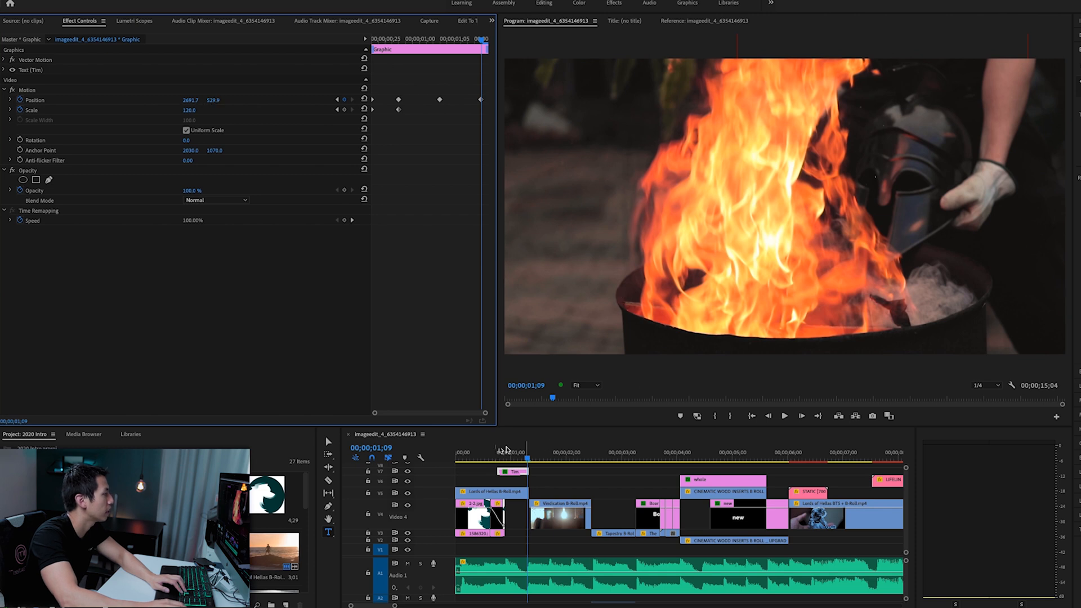
- Play the title's zoom-in and upward exit several times, including once from the sequence start, to check the cut into the next clip
{"action": "left_click", "coordinate": [496, 452]}
{"action": "key", "text": "space"}
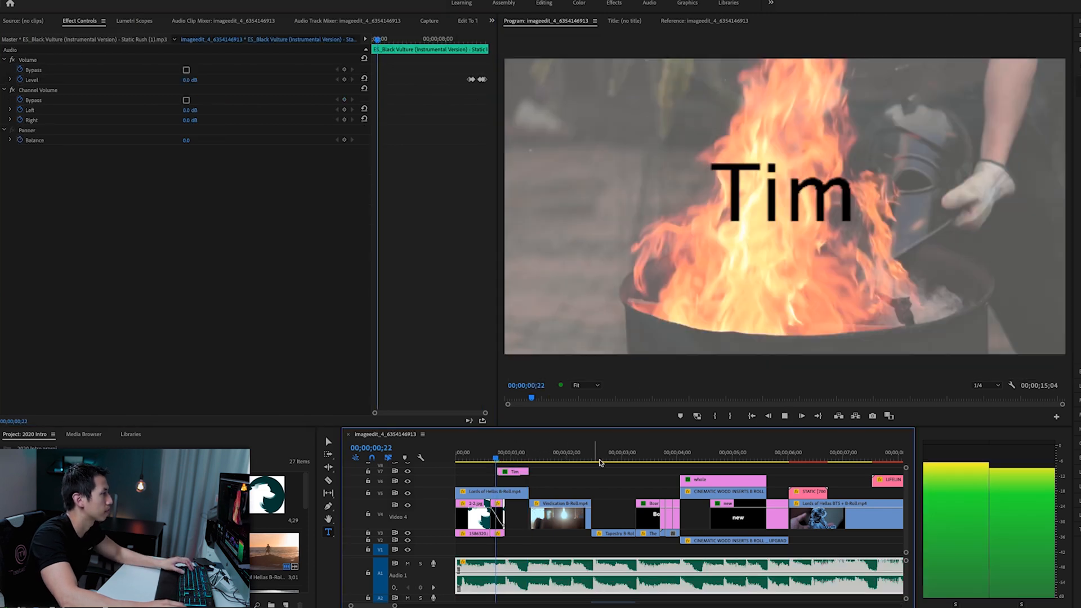
{"action": "left_click", "coordinate": [485, 457]}
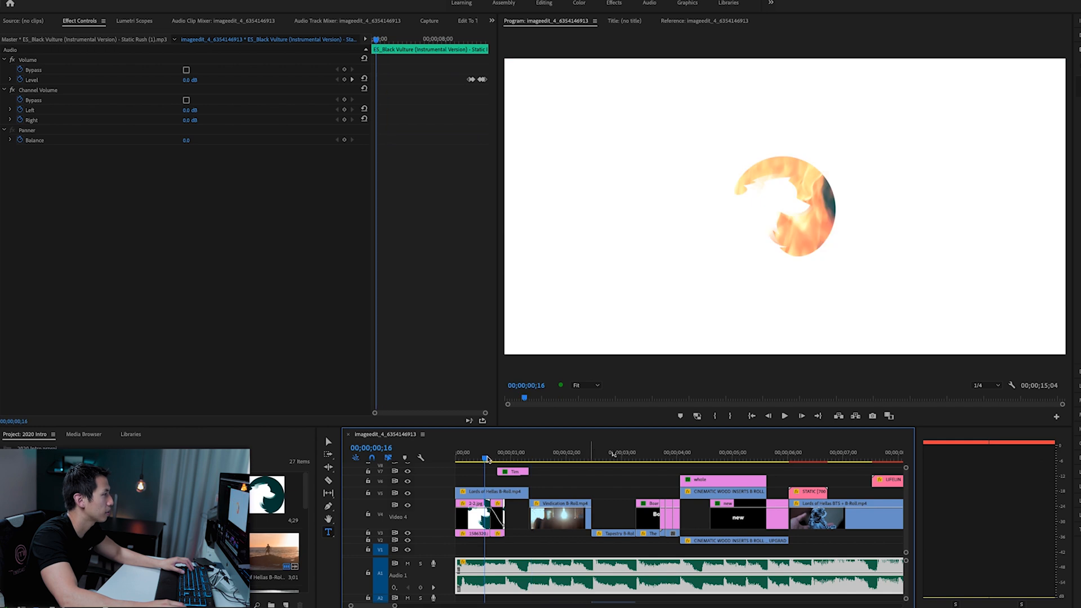
{"action": "key", "text": "space"}
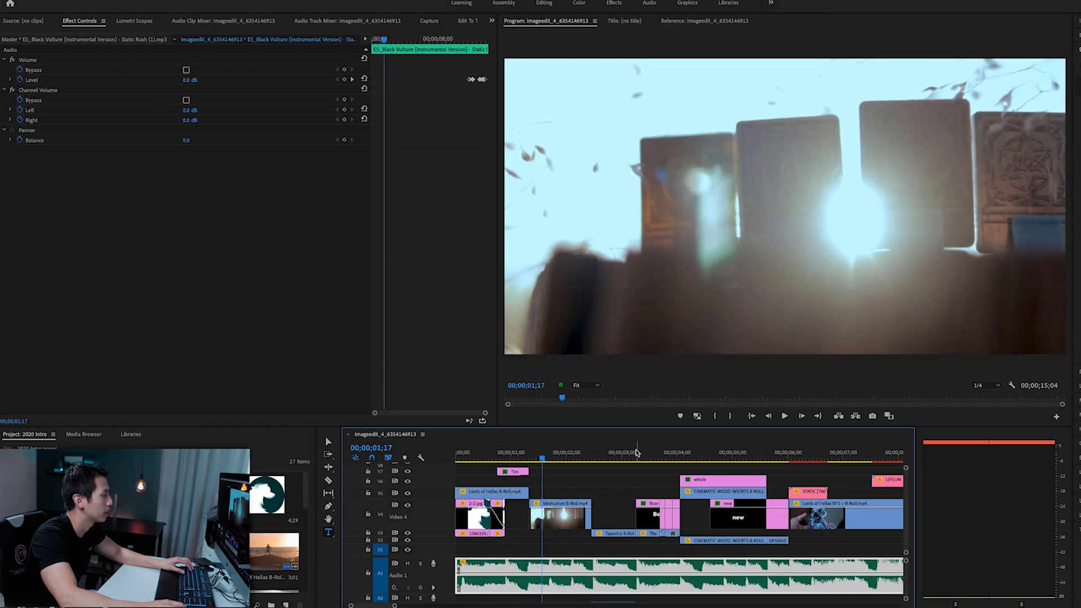
{"action": "left_click", "coordinate": [486, 453]}
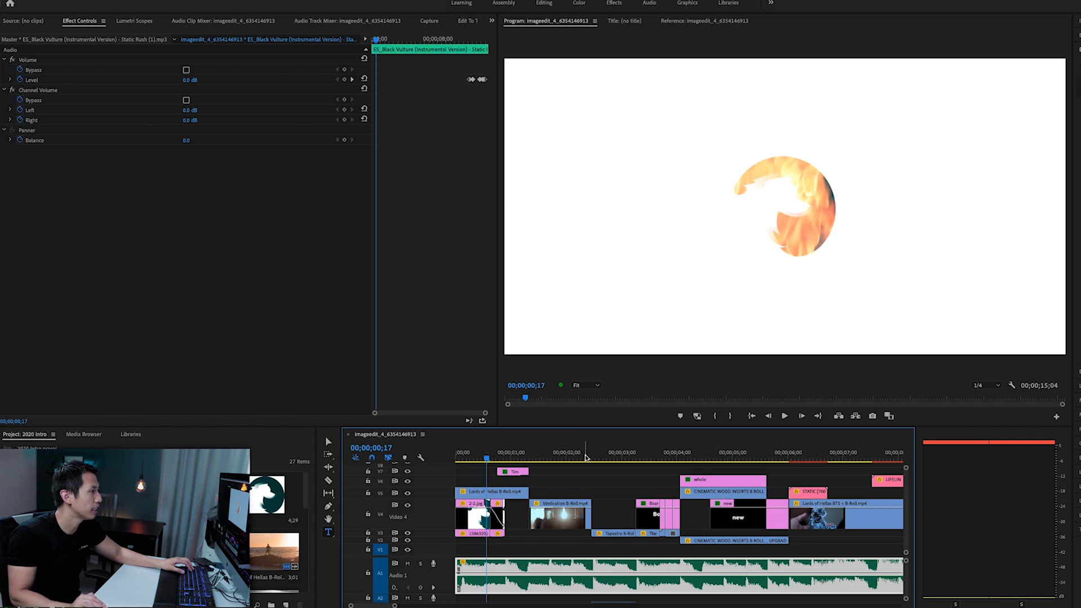
{"action": "key", "text": "space"}
{"action": "key", "text": "space"}
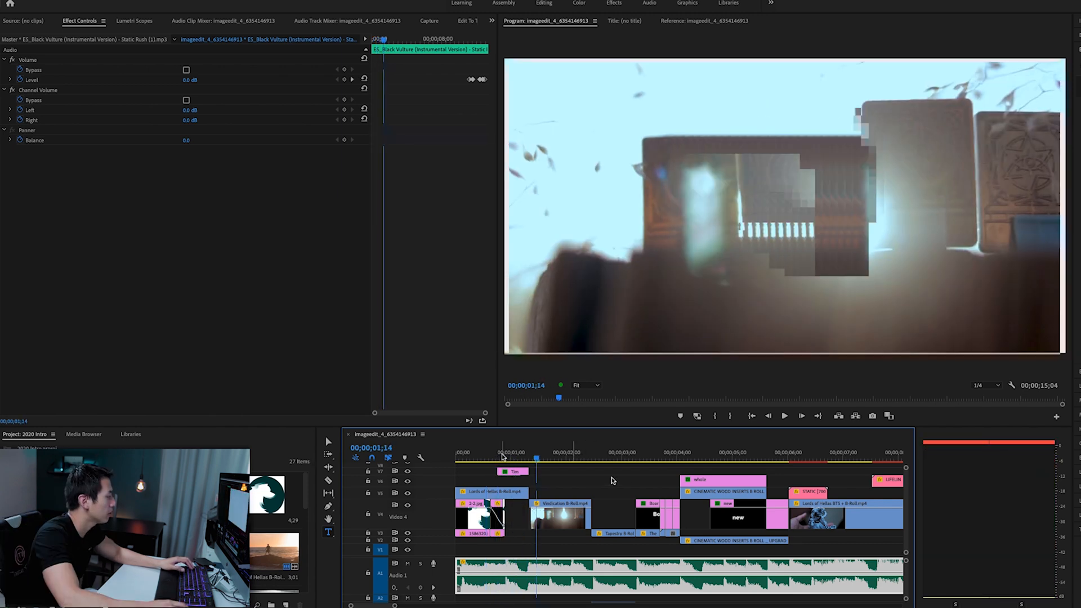
{"action": "key", "text": "Home"}
{"action": "key", "text": "space"}
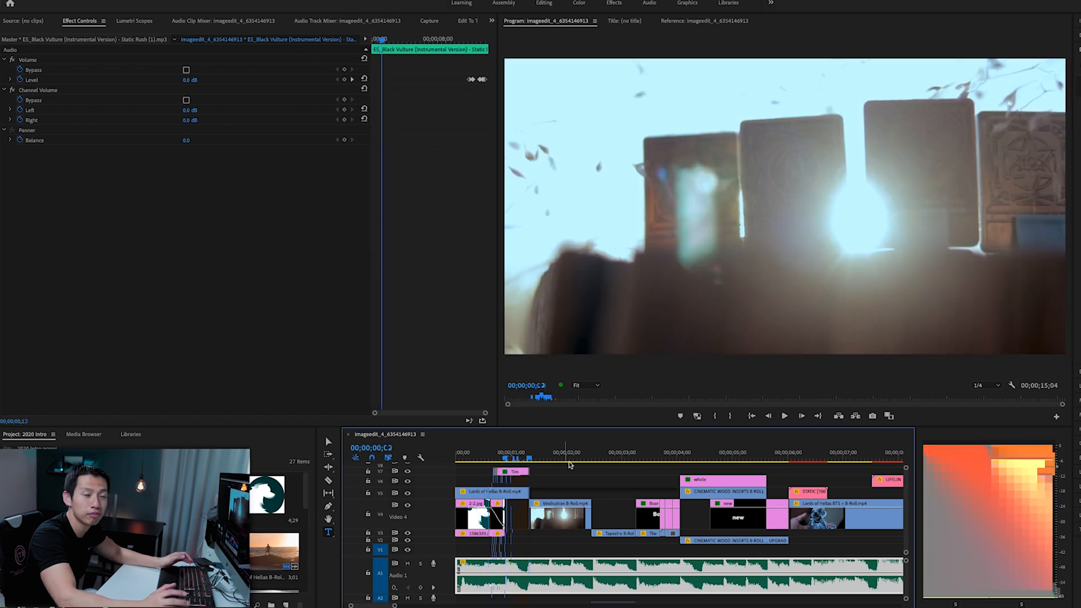
- Play the intro from the sequence start and stop on the Tapestry box shot
{"action": "key", "text": "space"}
{"action": "key", "text": "Home"}
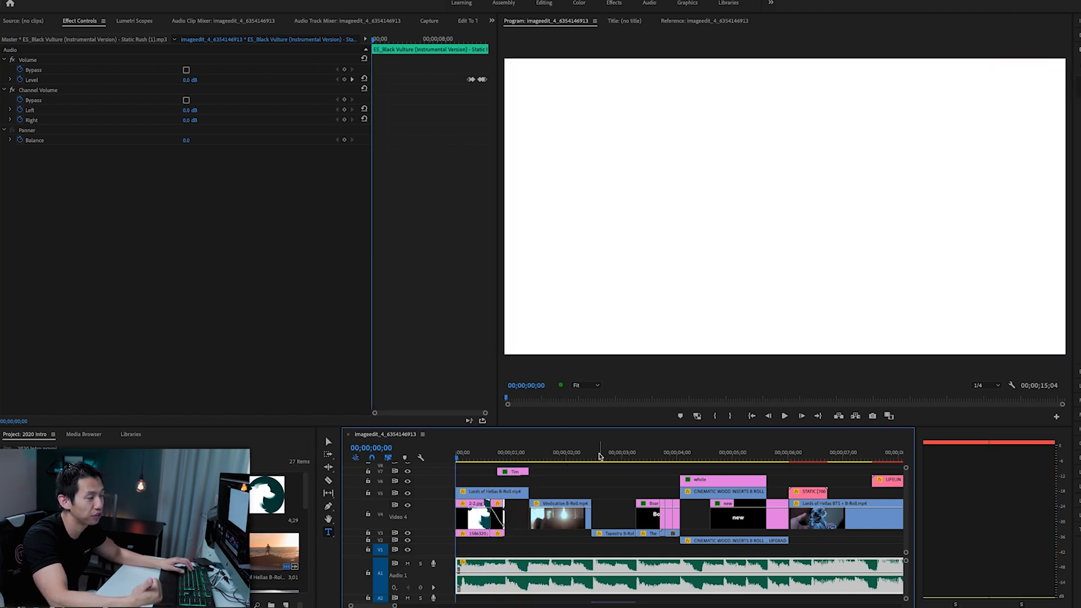
{"action": "key", "text": "space"}
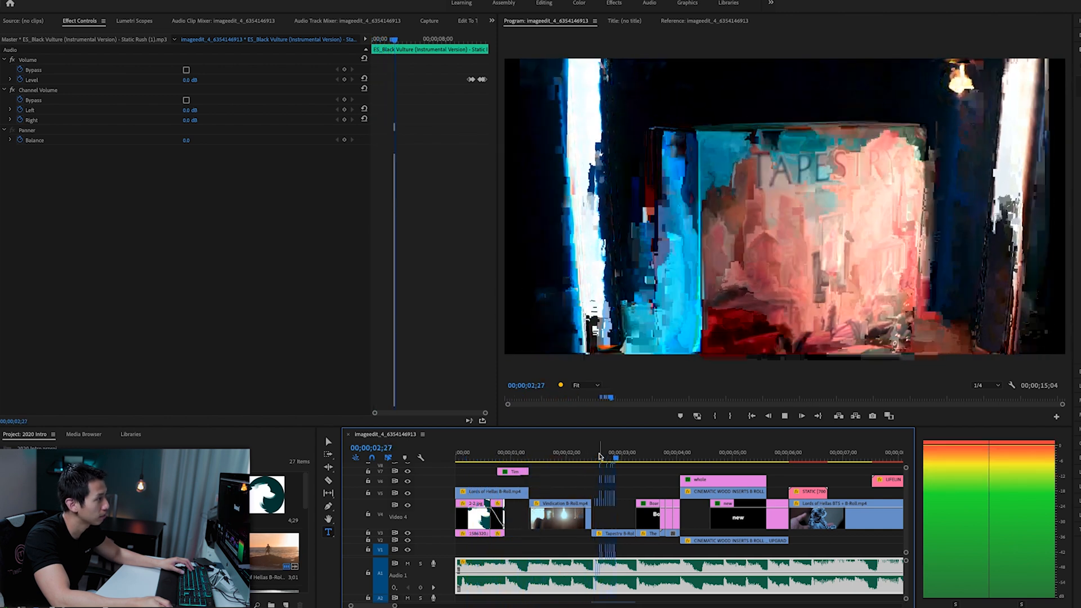
{"action": "key", "text": "space"}
- Scrub from the Tapestry shot through the "Board" and "Games" word titles to review their cuts
{"action": "mouse_move", "coordinate": [599, 456]}
{"action": "left_mouse_down"}
{"action": "mouse_move", "coordinate": [590, 459]}
{"action": "mouse_move", "coordinate": [620, 451]}
{"action": "left_mouse_up"}
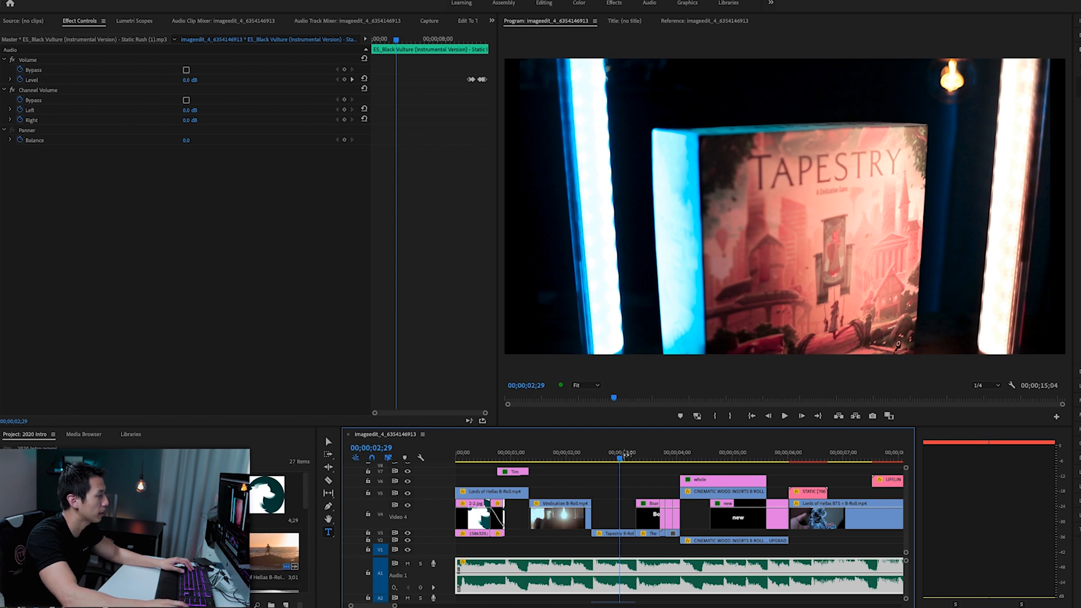
{"action": "left_click_drag", "start_coordinate": [620, 457], "coordinate": [658, 454]}
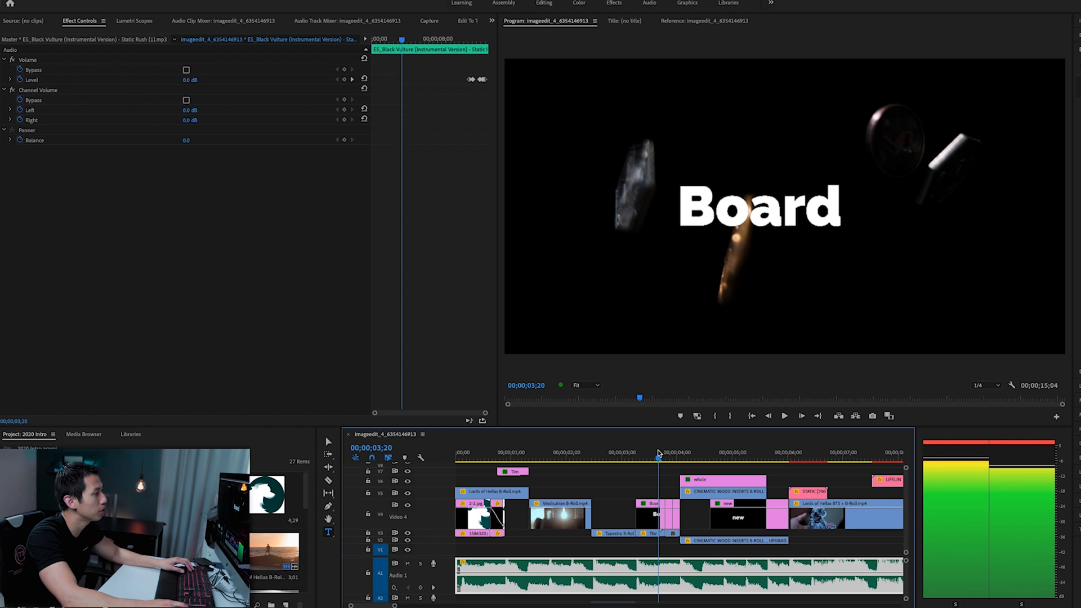
{"action": "mouse_move", "coordinate": [659, 454]}
{"action": "left_mouse_down"}
{"action": "mouse_move", "coordinate": [803, 447]}
{"action": "mouse_move", "coordinate": [632, 460]}
{"action": "mouse_move", "coordinate": [661, 459]}
{"action": "left_mouse_up"}
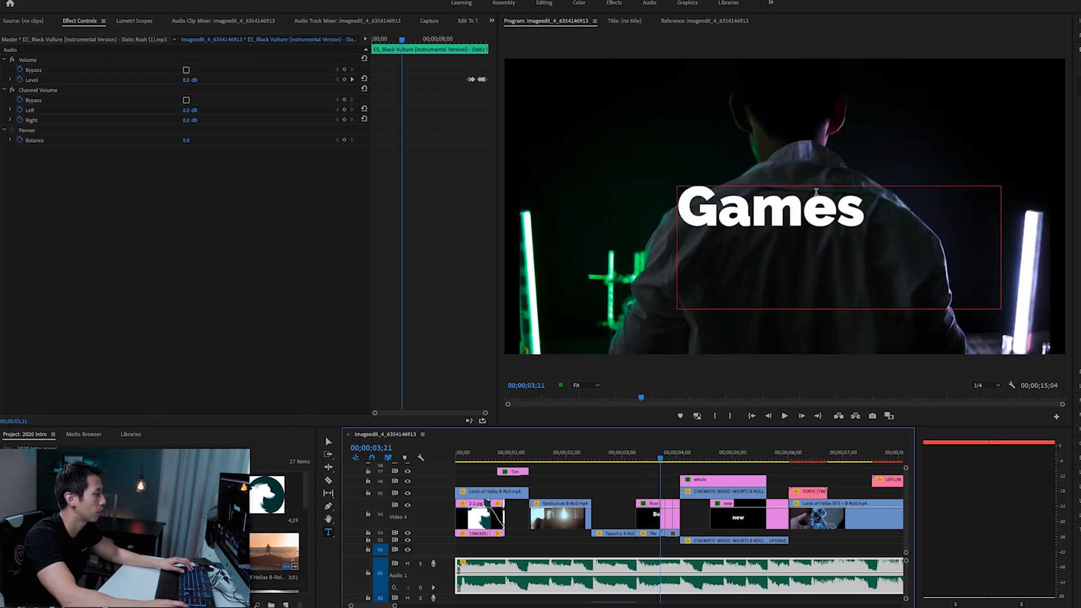
- Review the transition from the "whole" title to "new" over the wood inserts clips and return to 00;00;04;02
{"action": "left_click", "coordinate": [680, 459]}
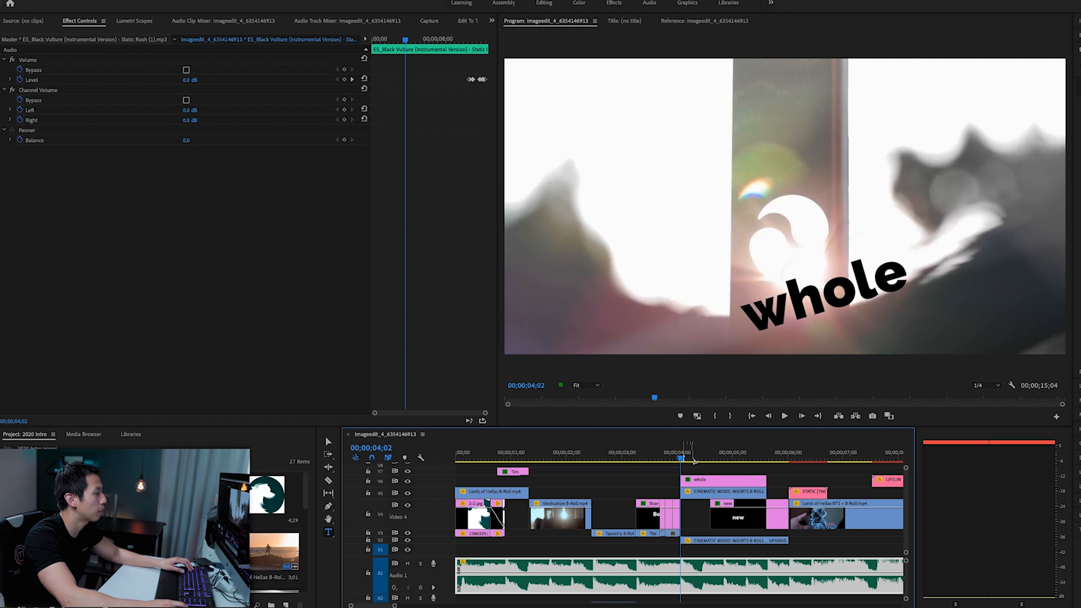
{"action": "left_click", "coordinate": [705, 490]}
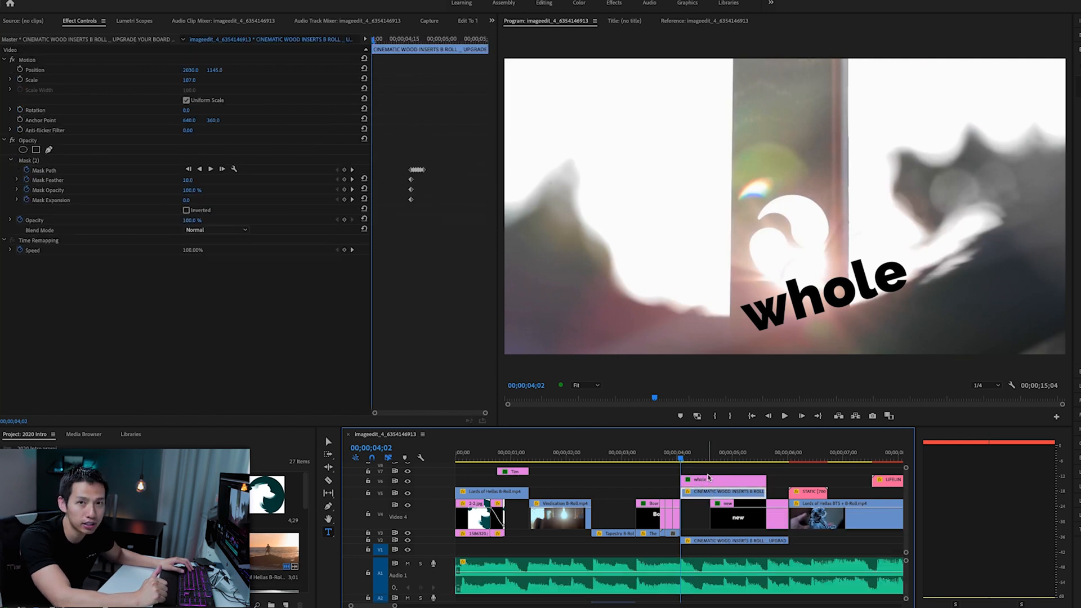
{"action": "left_click", "coordinate": [708, 455]}
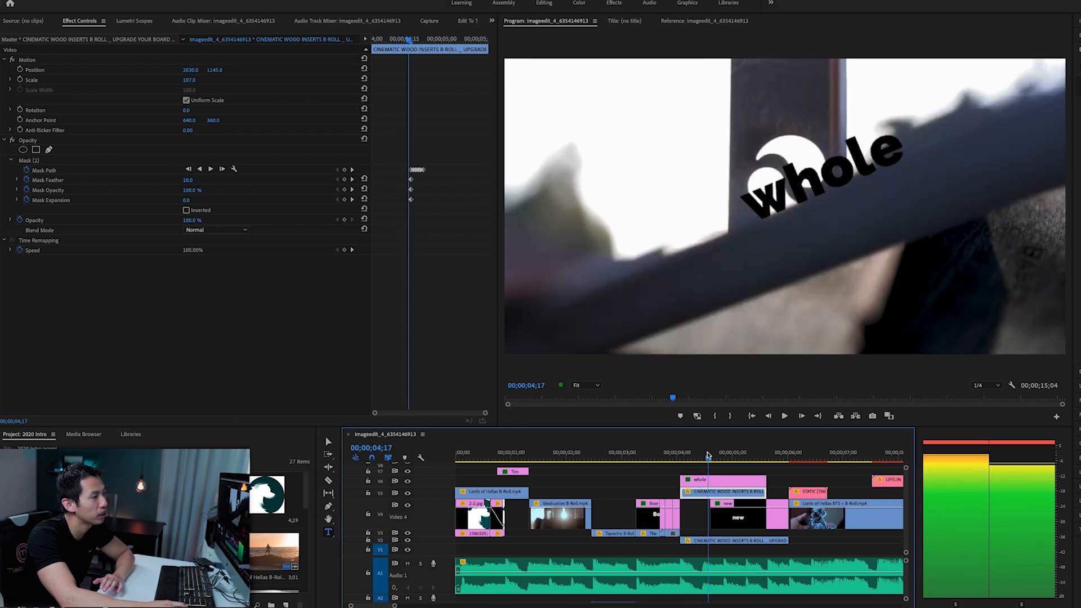
{"action": "left_click", "coordinate": [710, 455]}
{"action": "left_click", "coordinate": [712, 451]}
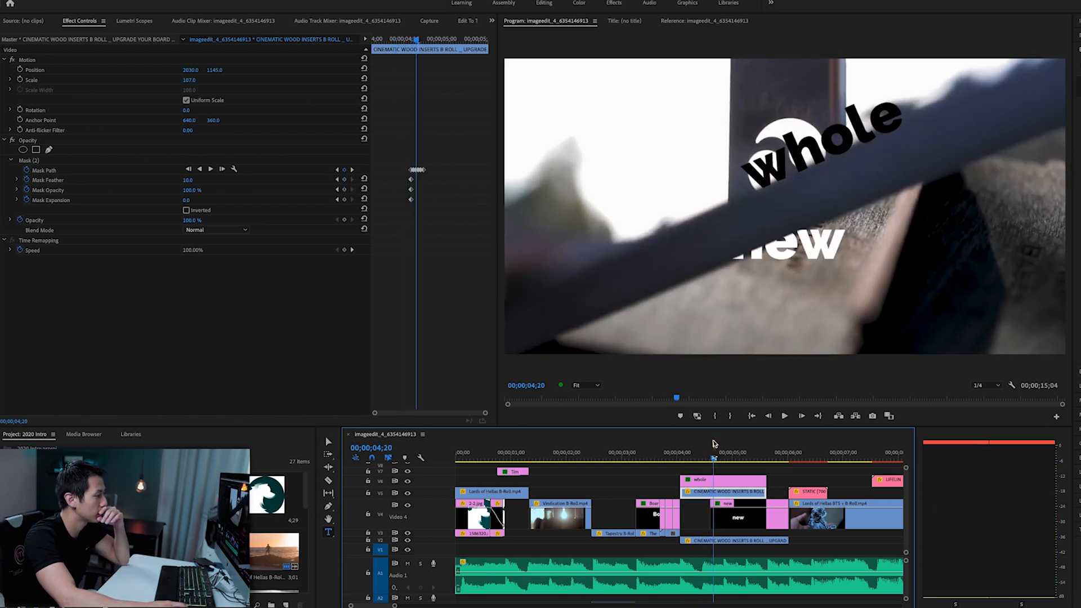
{"action": "left_click_drag", "start_coordinate": [711, 451], "coordinate": [681, 457]}
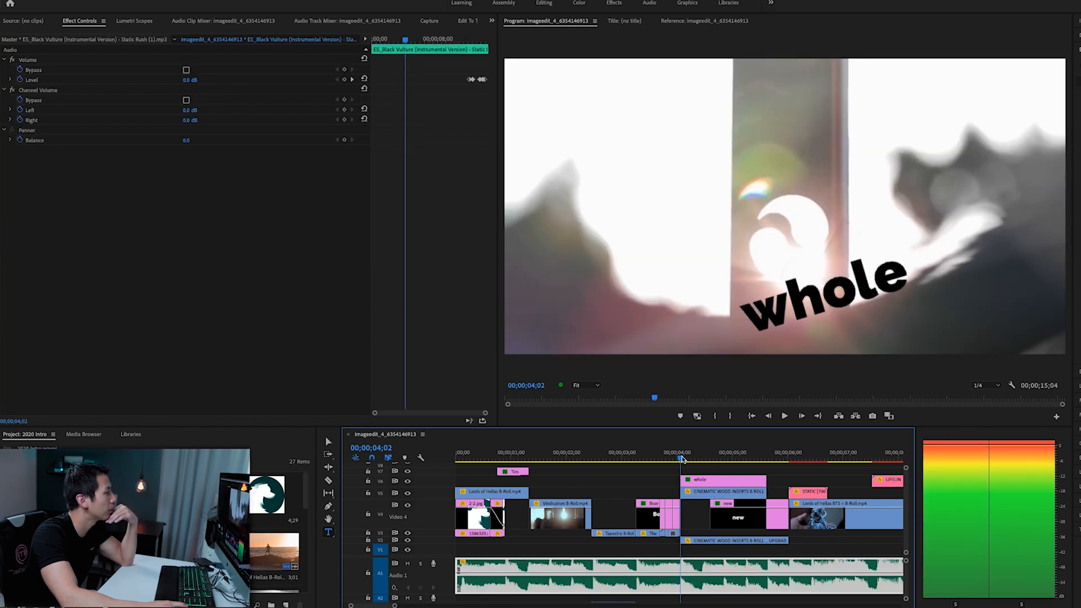
- Select the "whole" title and highlight its Position and Rotation keyframes
{"action": "left_click", "coordinate": [698, 480]}
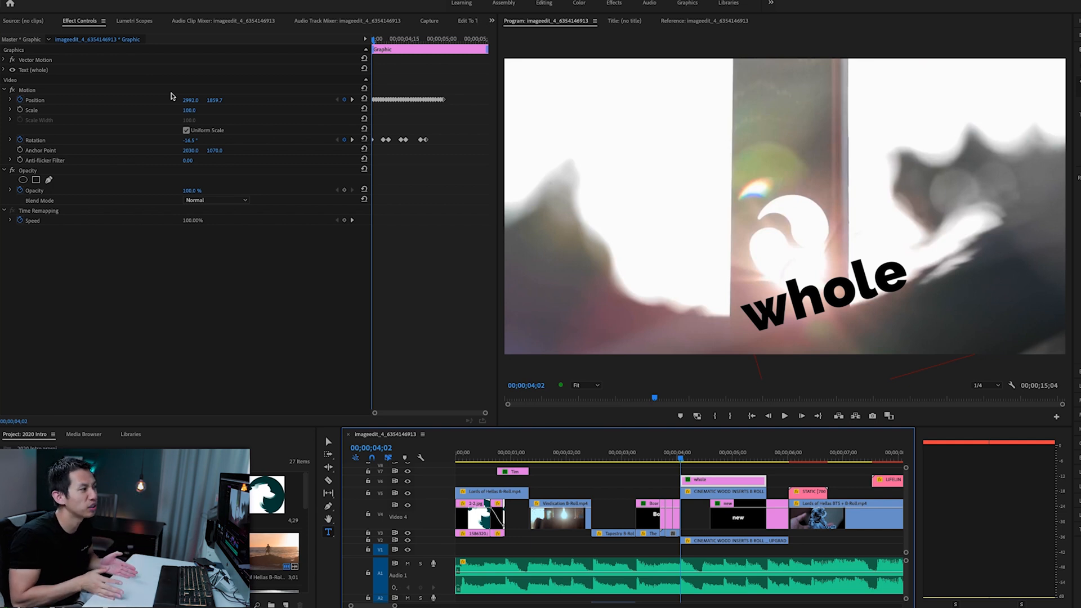
{"action": "left_click", "coordinate": [137, 100]}
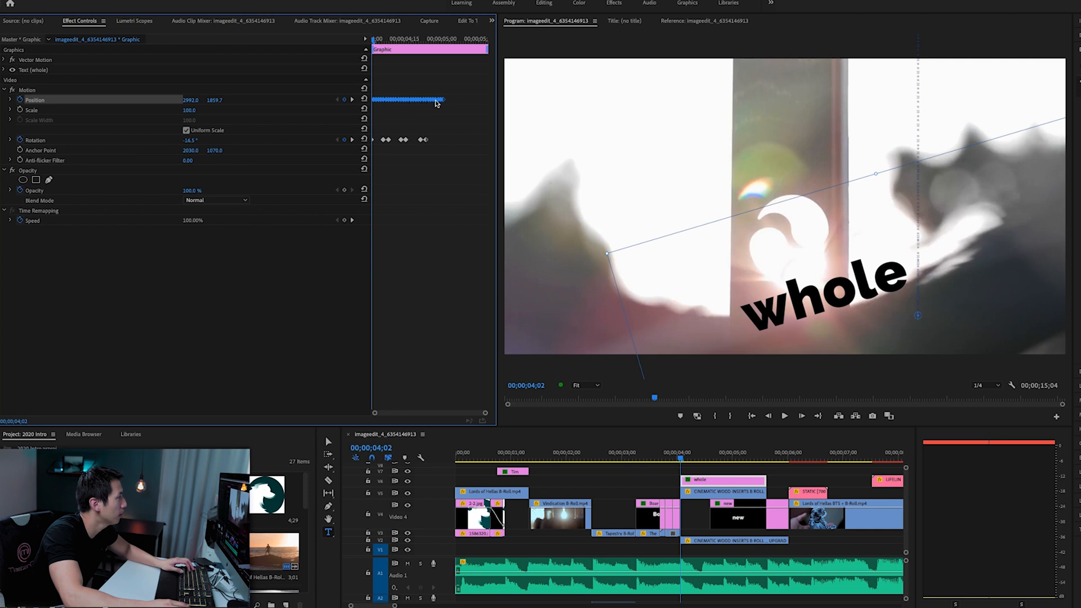
{"action": "left_click", "coordinate": [146, 148]}
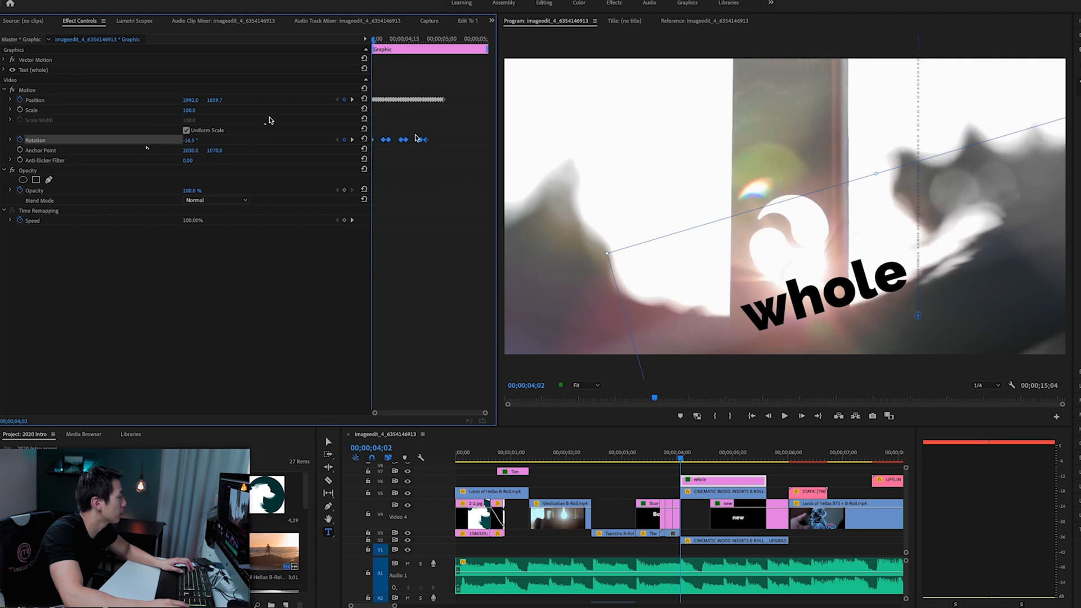
- Step forward frame by frame from 00;00;04;02 to examine how the "whole" title follows the moving wood edge
{"action": "left_click", "coordinate": [802, 417]}
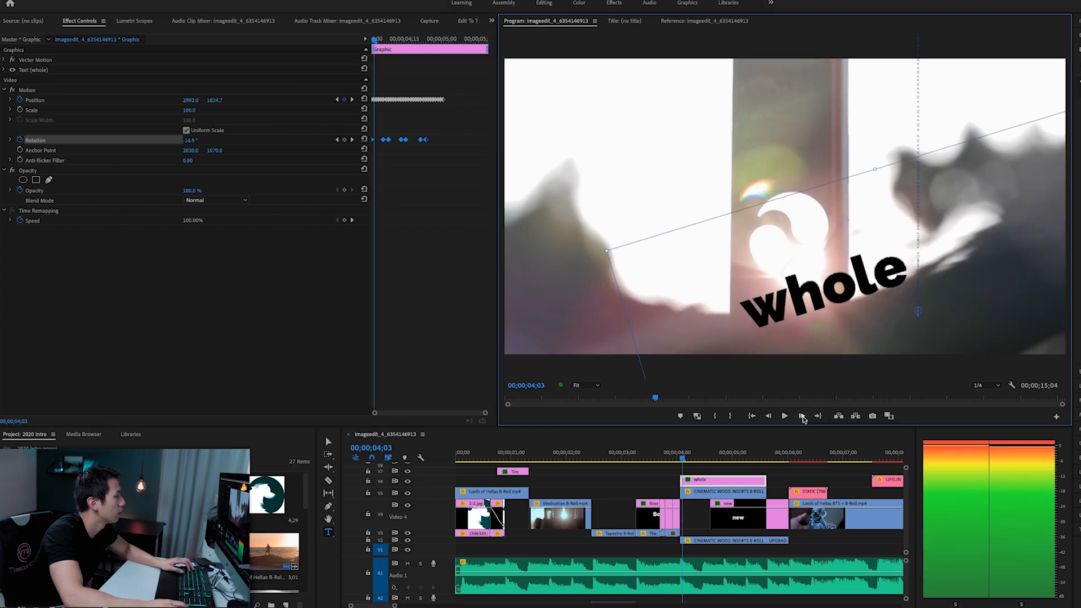
{"action": "left_click", "coordinate": [802, 416]}
{"action": "left_click", "coordinate": [802, 417]}
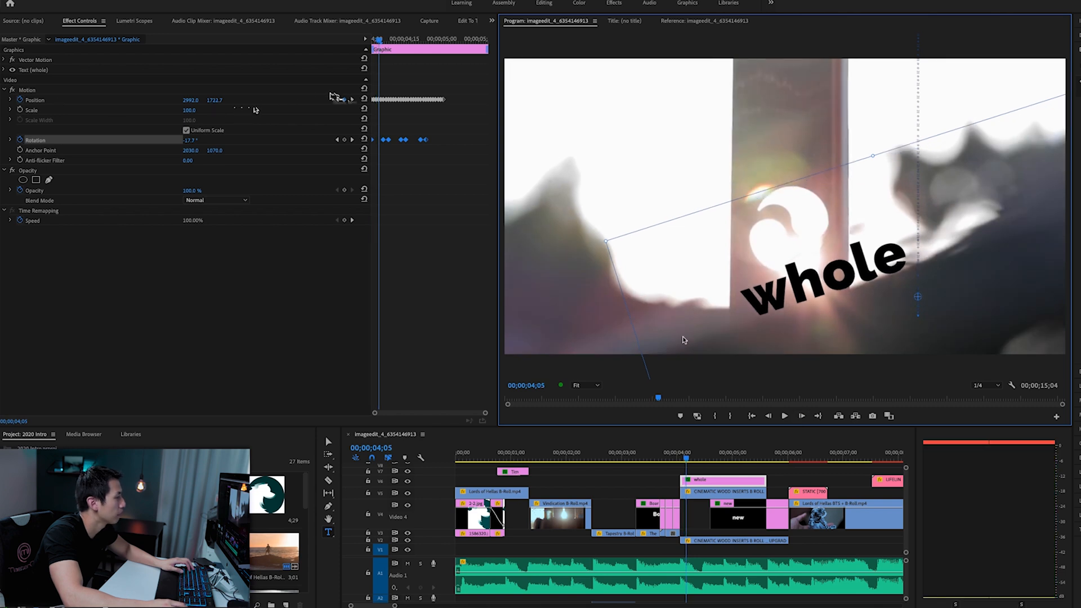
{"action": "left_click", "coordinate": [801, 417]}
{"action": "left_click", "coordinate": [801, 417]}
{"action": "left_click", "coordinate": [801, 416]}
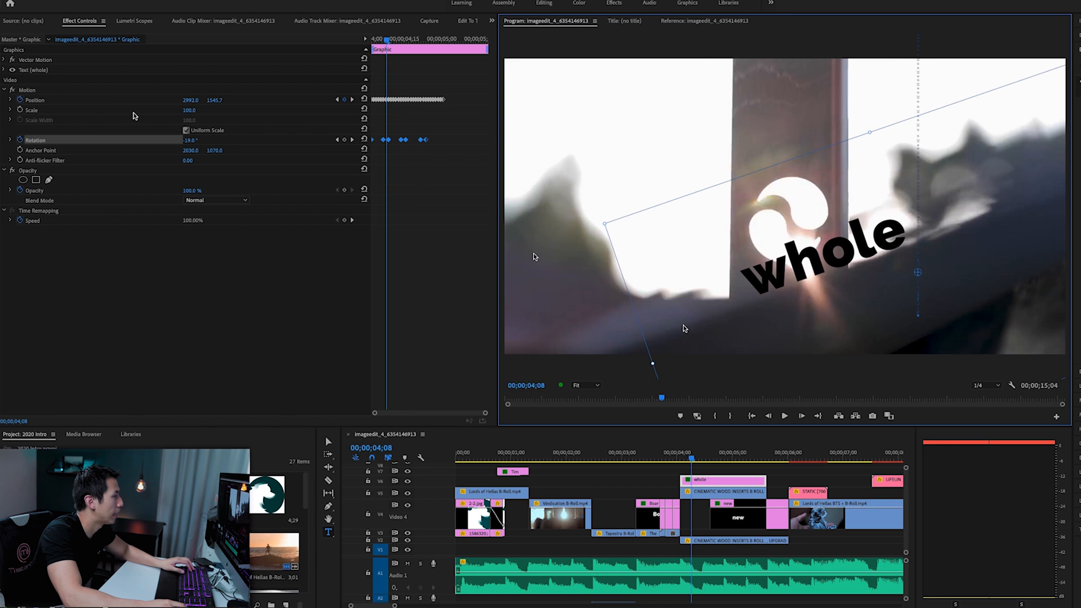
{"action": "left_click", "coordinate": [801, 416]}
{"action": "left_click", "coordinate": [801, 415]}
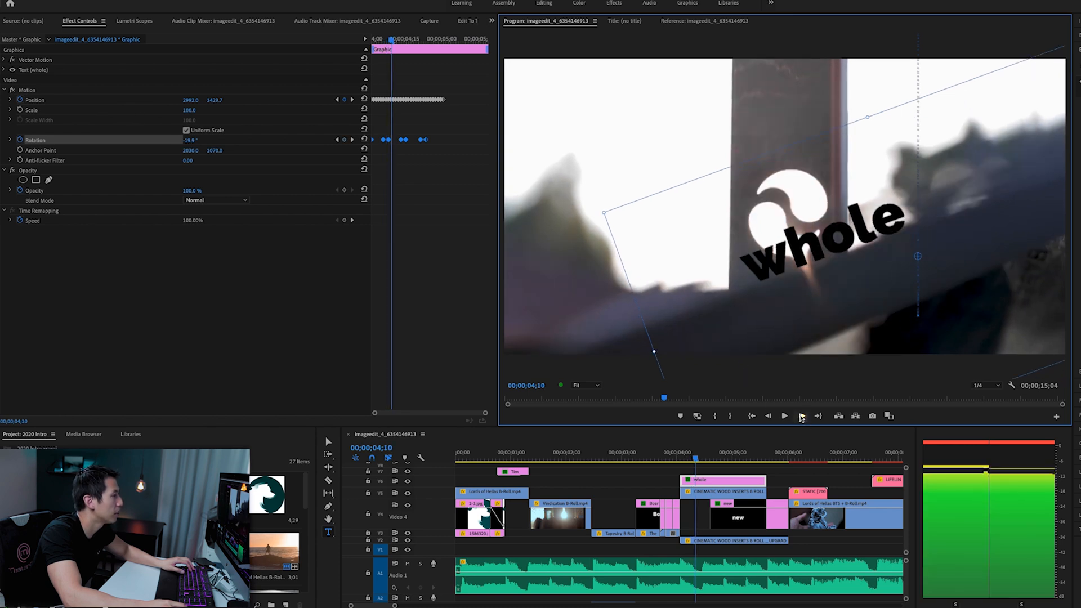
{"action": "left_click", "coordinate": [802, 416]}
{"action": "left_click", "coordinate": [801, 416]}
{"action": "left_click", "coordinate": [802, 415]}
{"action": "left_click", "coordinate": [801, 415]}
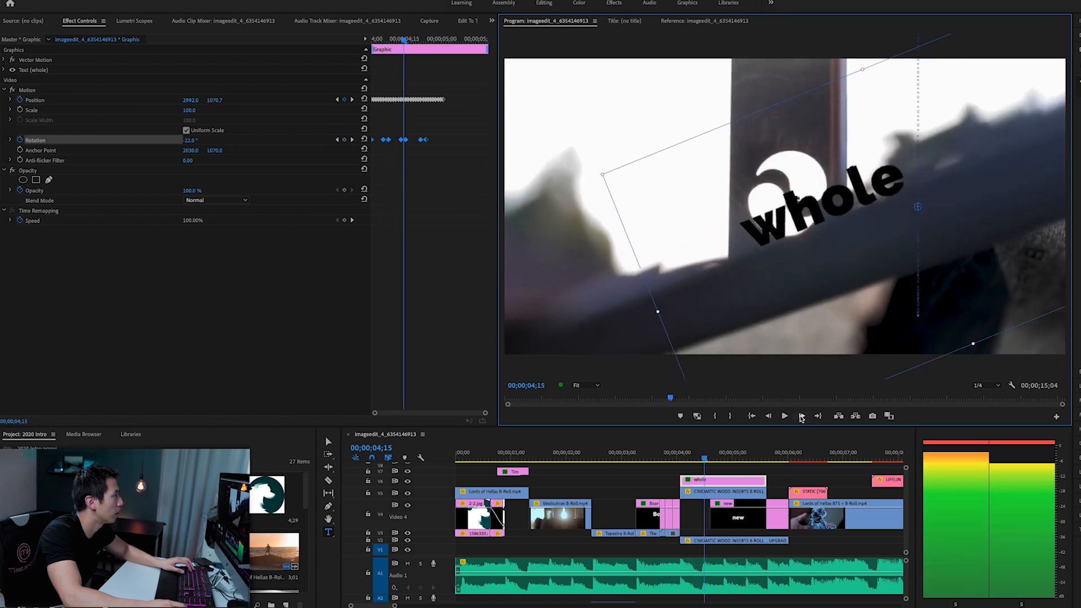
{"action": "left_click", "coordinate": [801, 416]}
{"action": "left_click", "coordinate": [802, 415]}
{"action": "left_click", "coordinate": [802, 415]}
{"action": "left_click", "coordinate": [802, 415]}
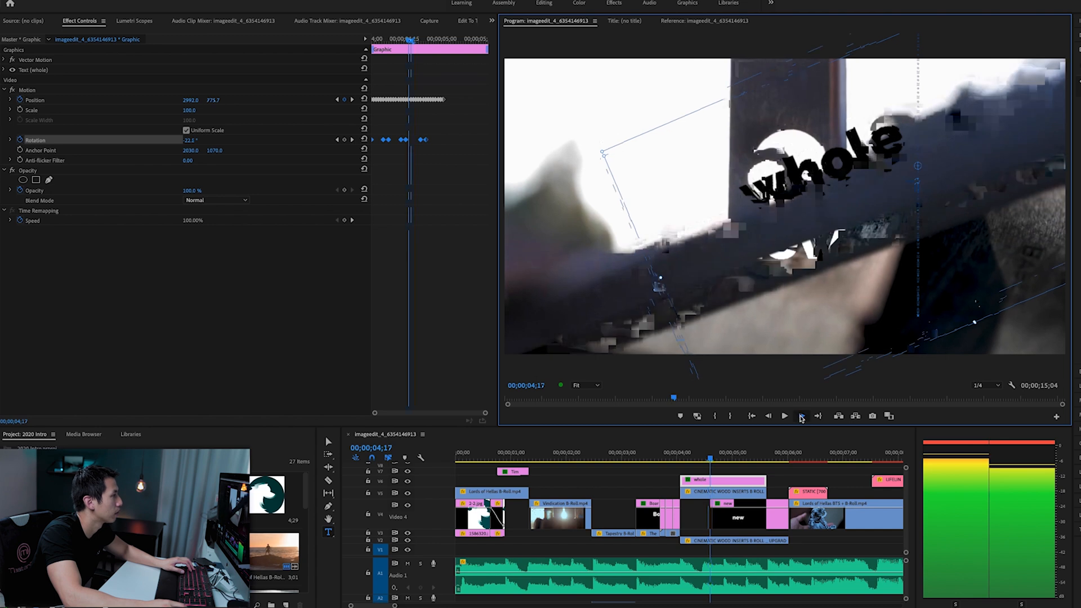
{"action": "left_click", "coordinate": [801, 416]}
{"action": "left_click", "coordinate": [802, 415]}
{"action": "left_click", "coordinate": [801, 416]}
{"action": "left_click", "coordinate": [801, 415]}
{"action": "left_click", "coordinate": [801, 415]}
- Step back to the start of the "new" reveal at 00;00;04;18 and select the upper wood inserts clip
{"action": "left_click", "coordinate": [773, 418]}
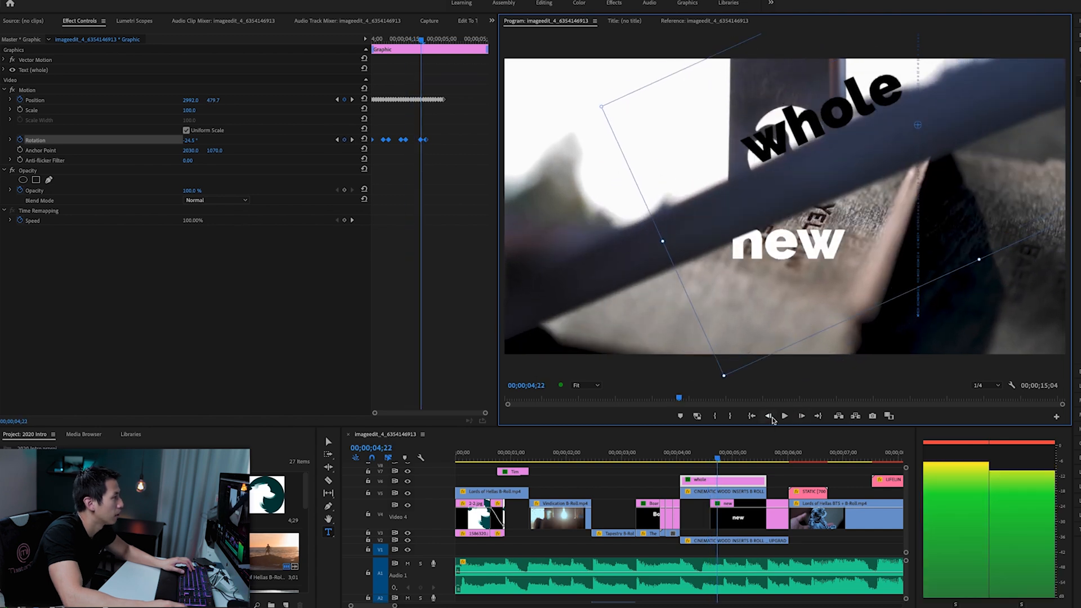
{"action": "left_click", "coordinate": [773, 418]}
{"action": "left_click", "coordinate": [773, 418]}
{"action": "left_click", "coordinate": [774, 418]}
{"action": "left_click", "coordinate": [773, 418]}
{"action": "left_click", "coordinate": [773, 418]}
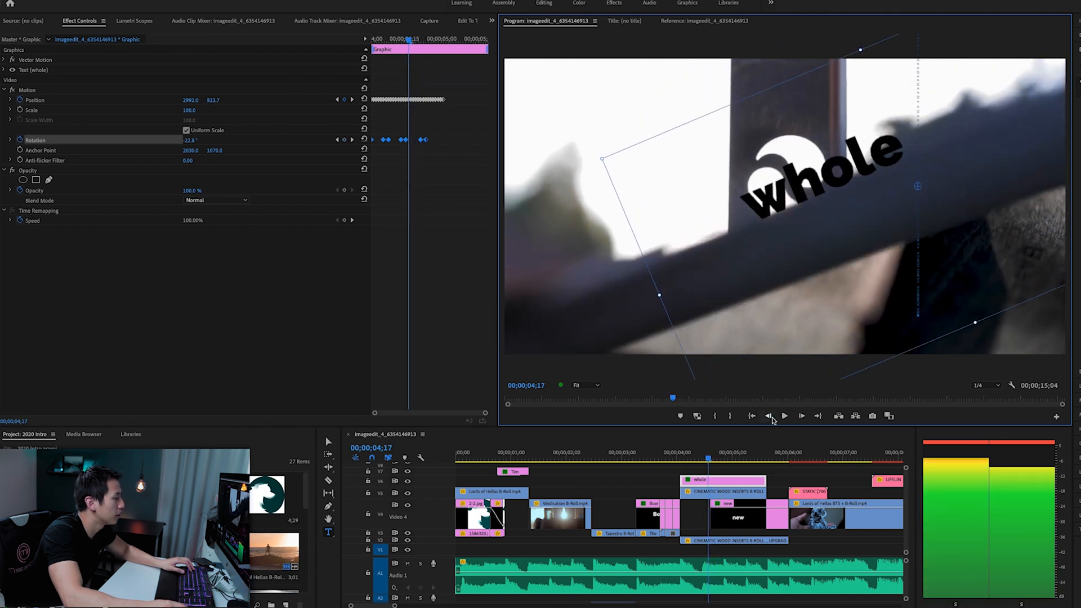
{"action": "left_click", "coordinate": [738, 503]}
{"action": "key", "text": "d"}
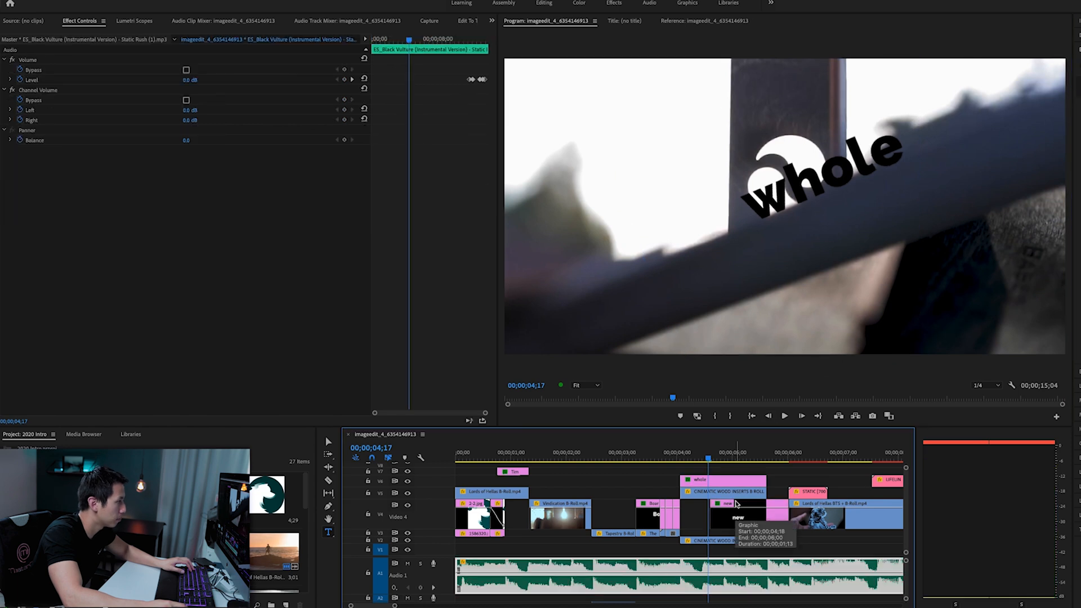
{"action": "key", "text": "Right"}
{"action": "left_click", "coordinate": [736, 492]}
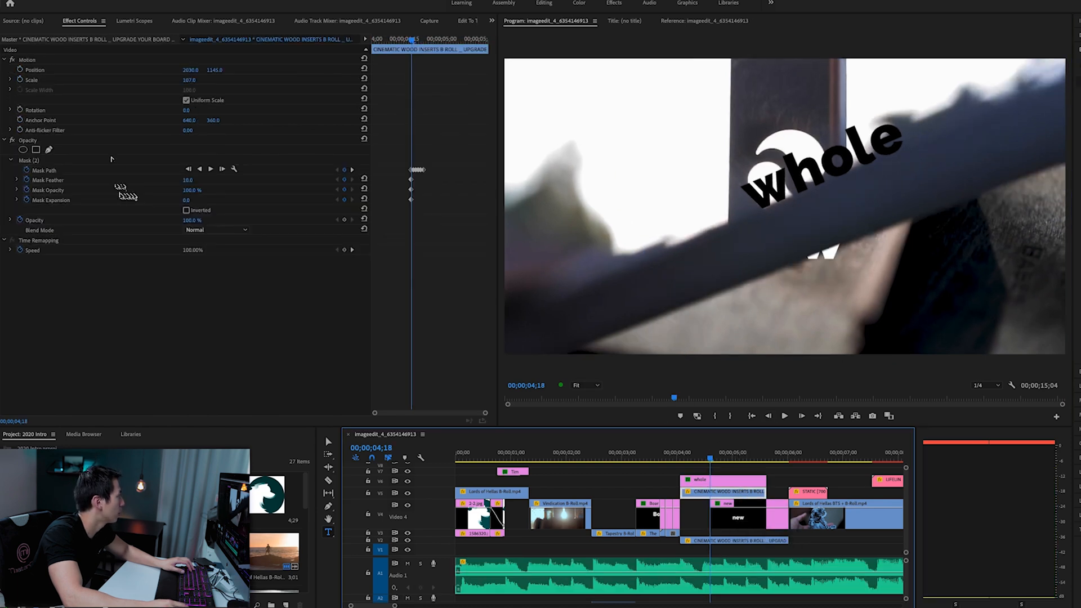
- Select the wood clip's opacity mask to show its outline and examine its Mask Opacity and Mask Expansion settings
{"action": "left_click", "coordinate": [114, 161]}
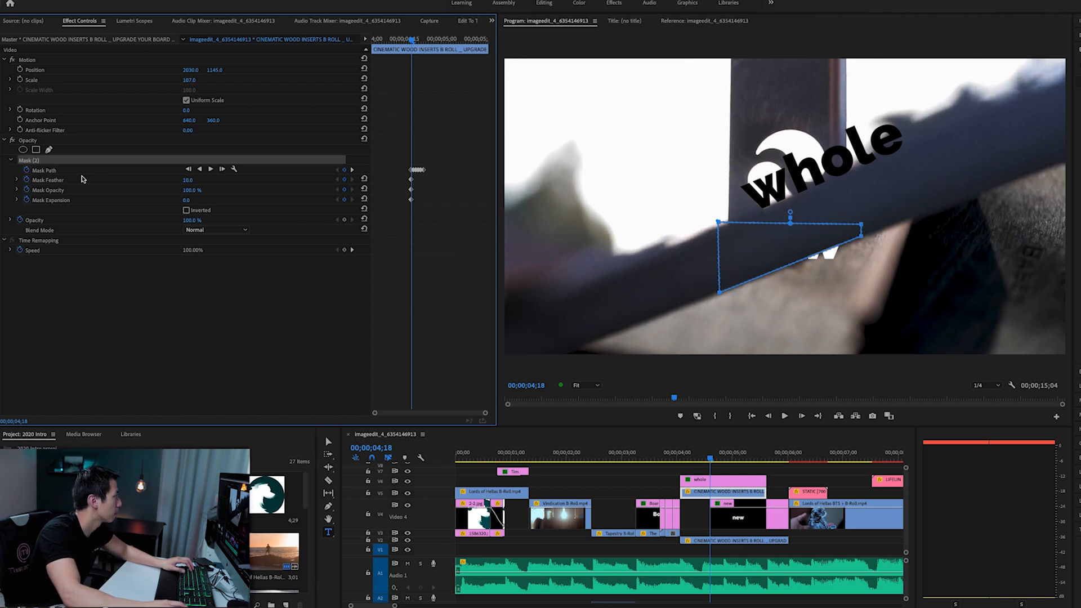
{"action": "left_click", "coordinate": [95, 191]}
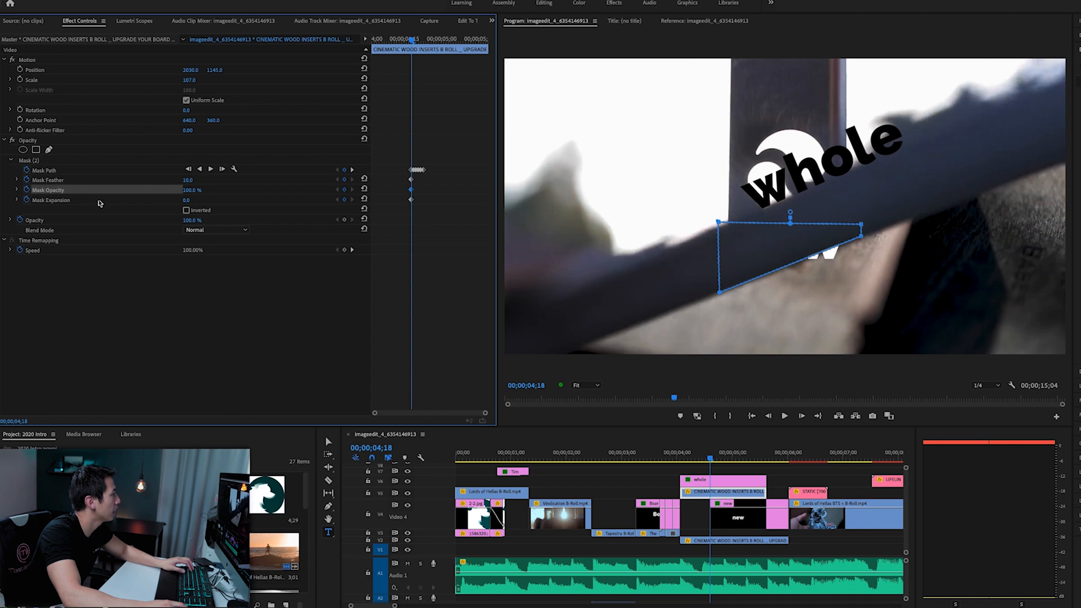
{"action": "left_click", "coordinate": [99, 204]}
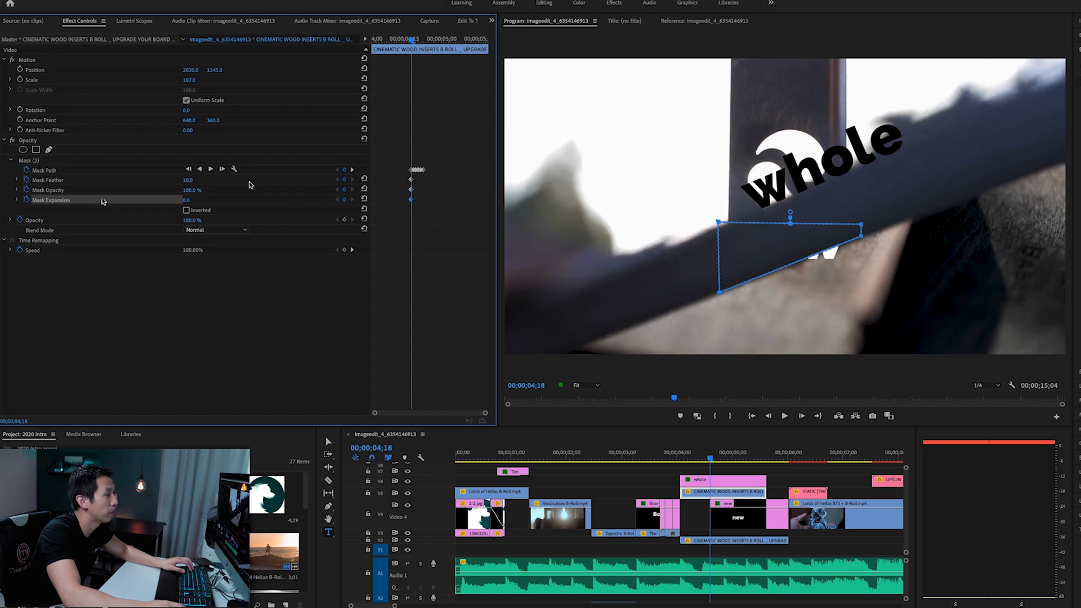
{"action": "left_click", "coordinate": [84, 160]}
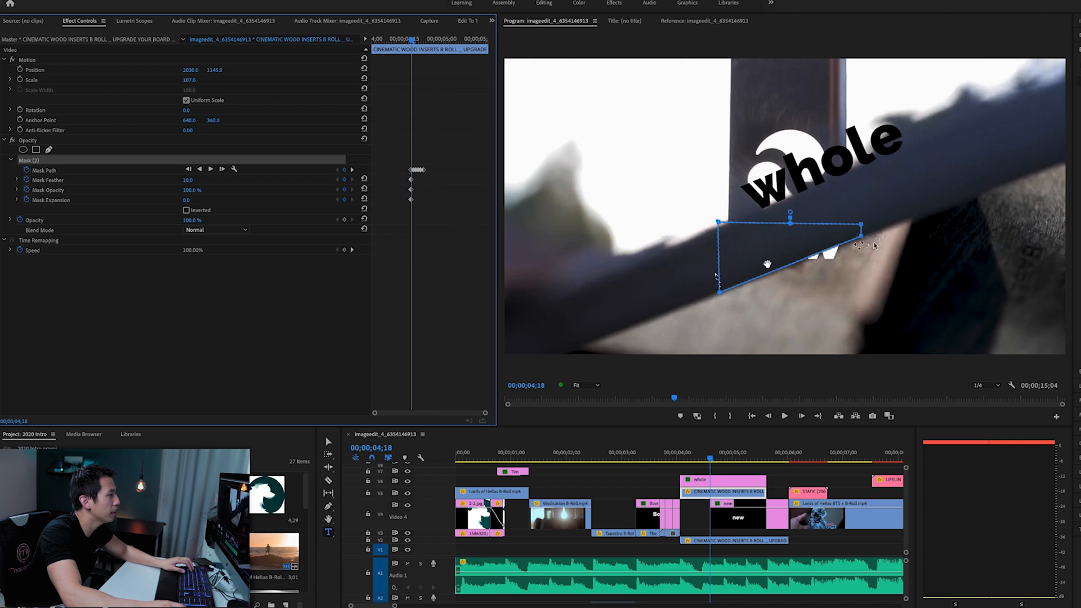
- Toggle the mask's Inverted option on and off to compare how it hides the word "new", leaving it off
{"action": "left_click", "coordinate": [186, 211]}
{"action": "left_click", "coordinate": [186, 211]}
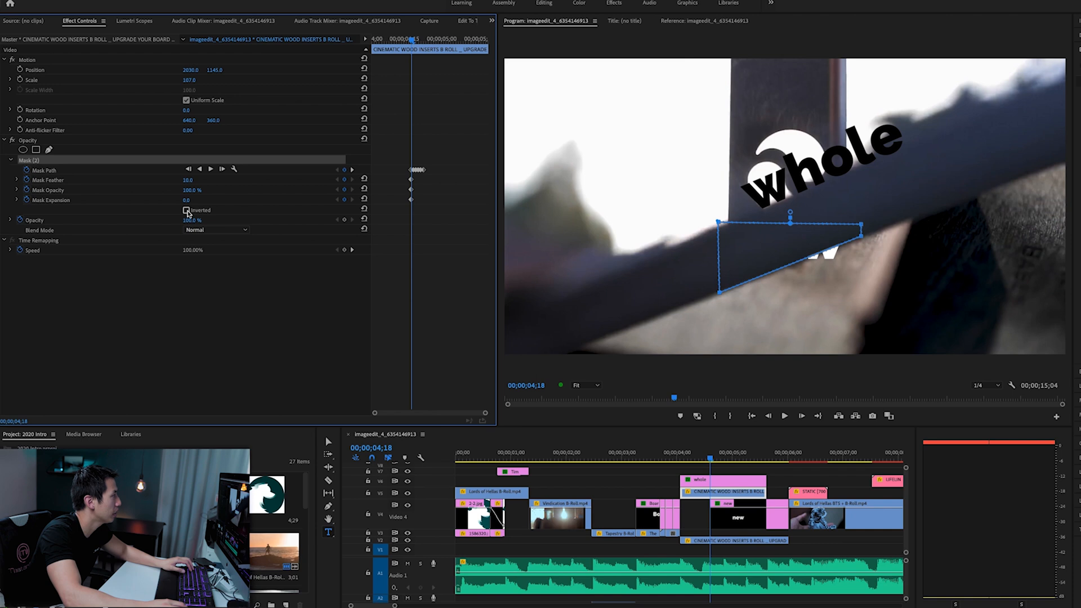
{"action": "left_click", "coordinate": [186, 210]}
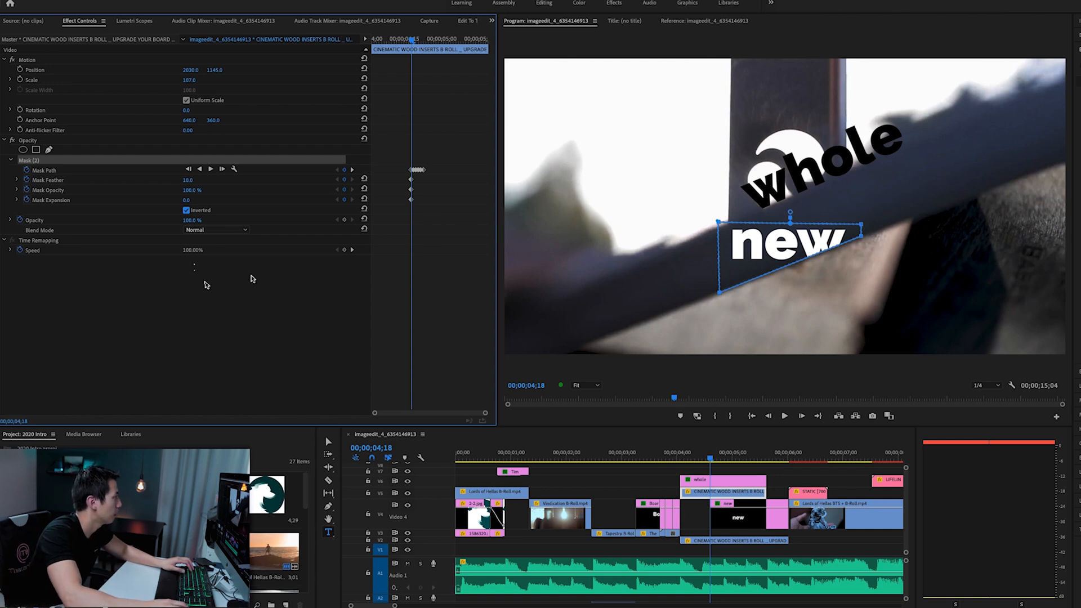
{"action": "left_click", "coordinate": [187, 211]}
{"action": "left_click", "coordinate": [187, 211]}
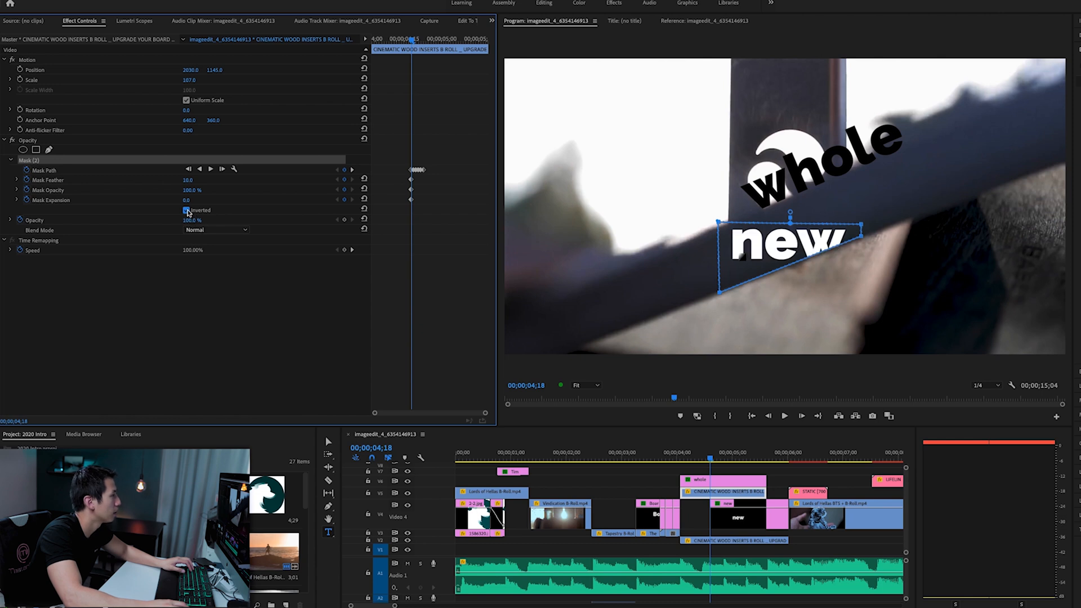
{"action": "left_click", "coordinate": [187, 210]}
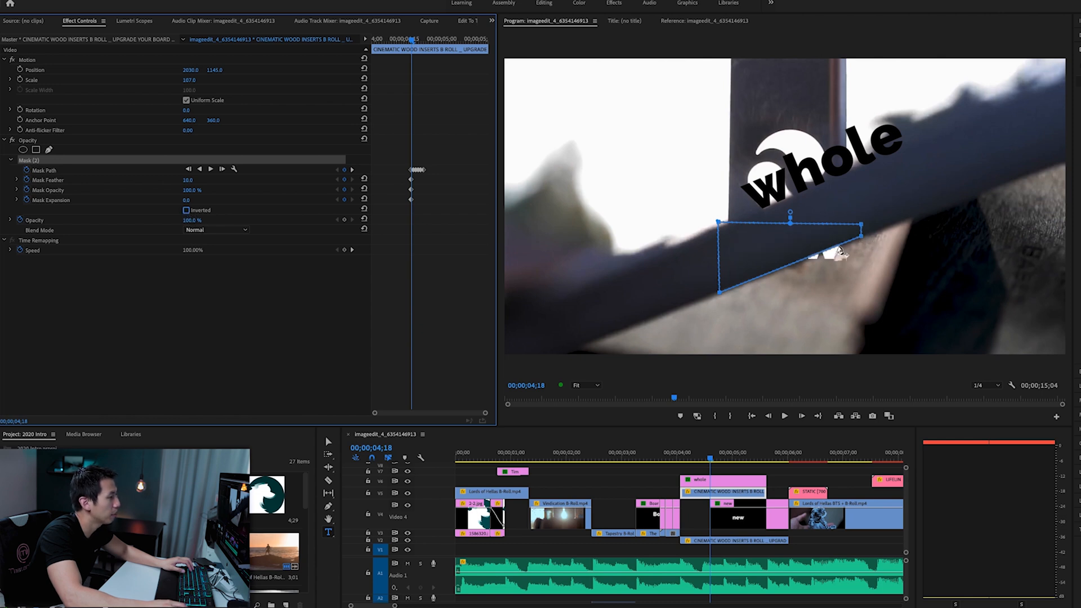
- Track the mask path forward one frame at a time from 00;00;04;18 to 00;00;04;23
{"action": "left_click", "coordinate": [222, 169]}
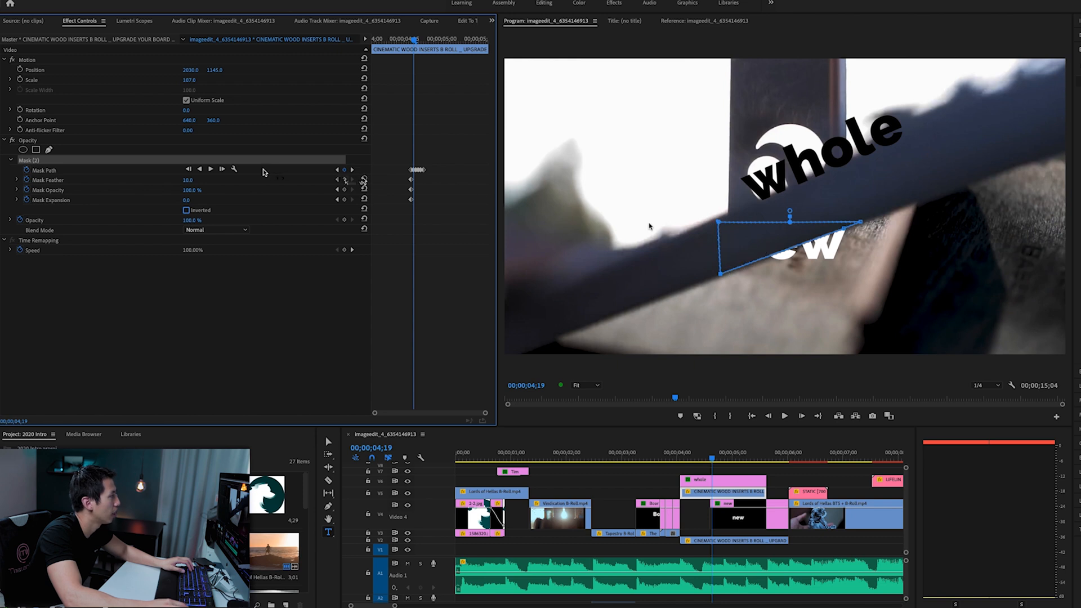
{"action": "left_click", "coordinate": [223, 168]}
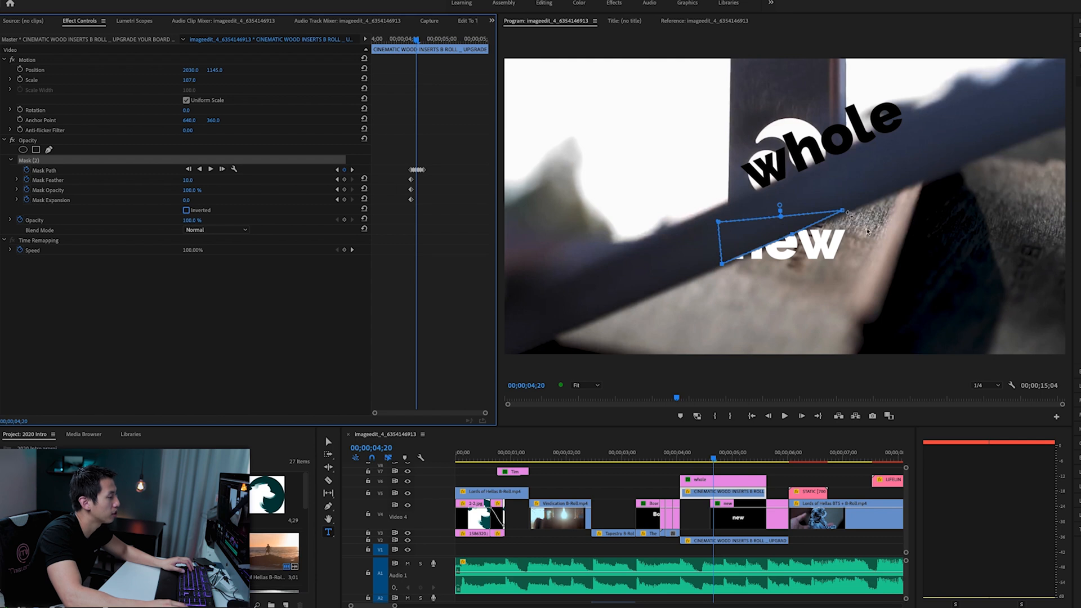
{"action": "left_click", "coordinate": [222, 169]}
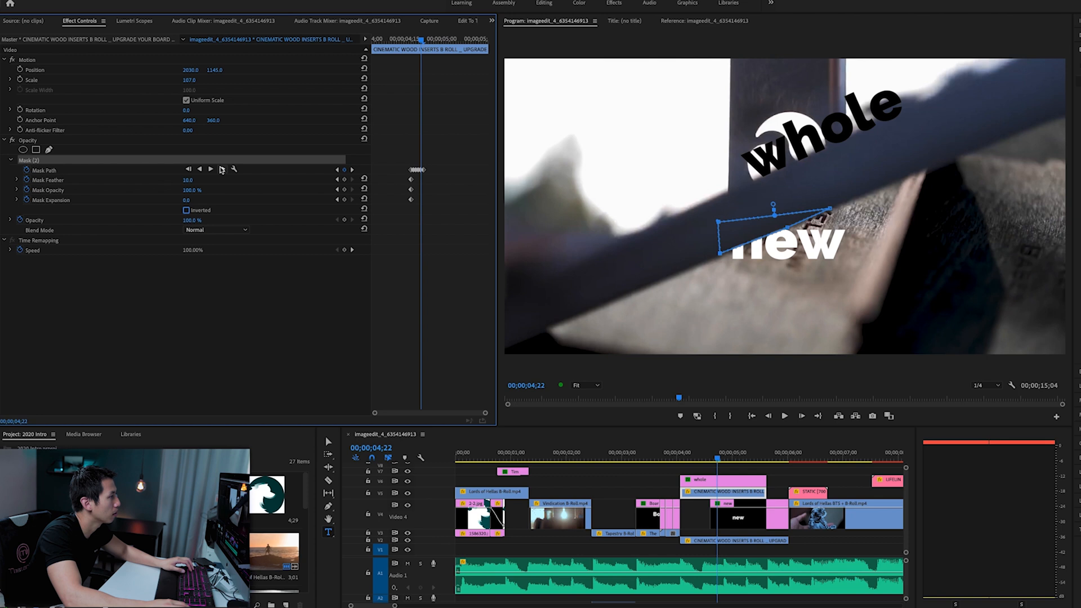
{"action": "left_click", "coordinate": [222, 169]}
{"action": "left_click", "coordinate": [222, 169]}
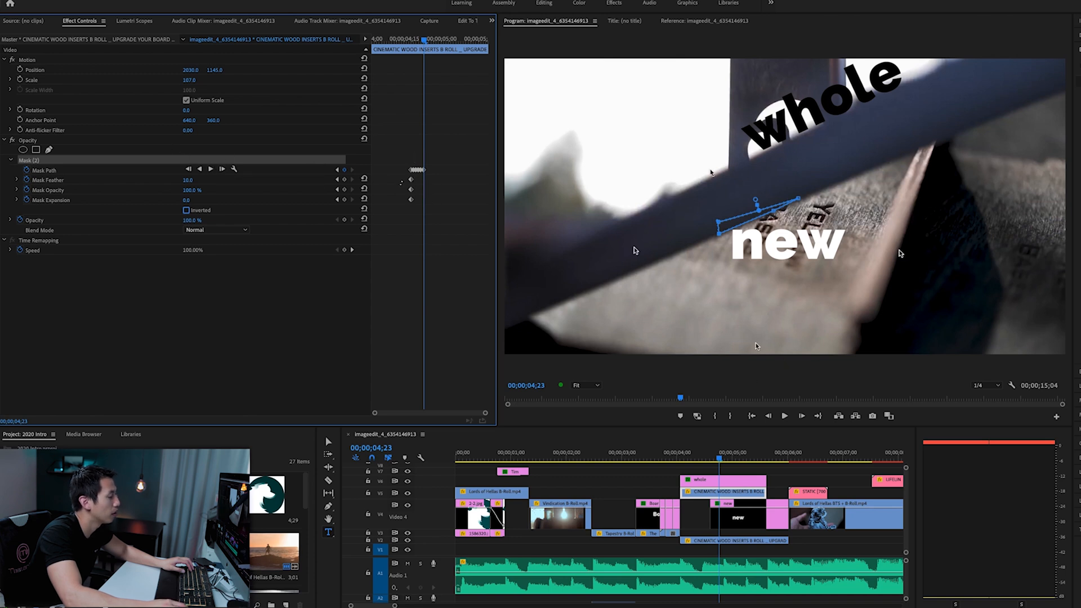
- Play the sequence from the start of the "whole" title through the reveal of the word "new"
{"action": "left_click", "coordinate": [678, 459]}
{"action": "key", "text": "space"}
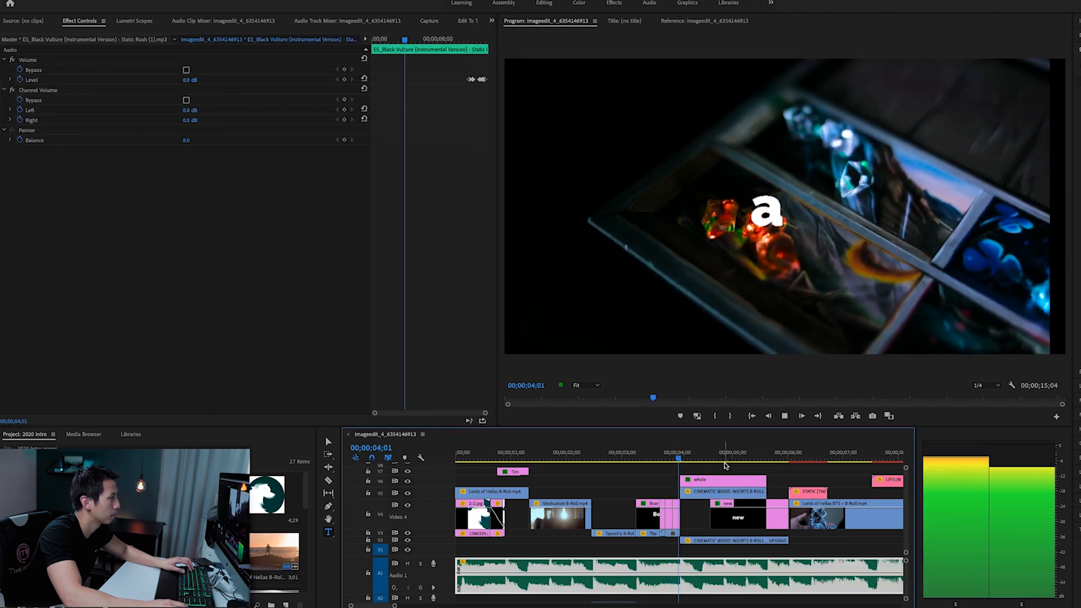
{"action": "key", "text": "space"}
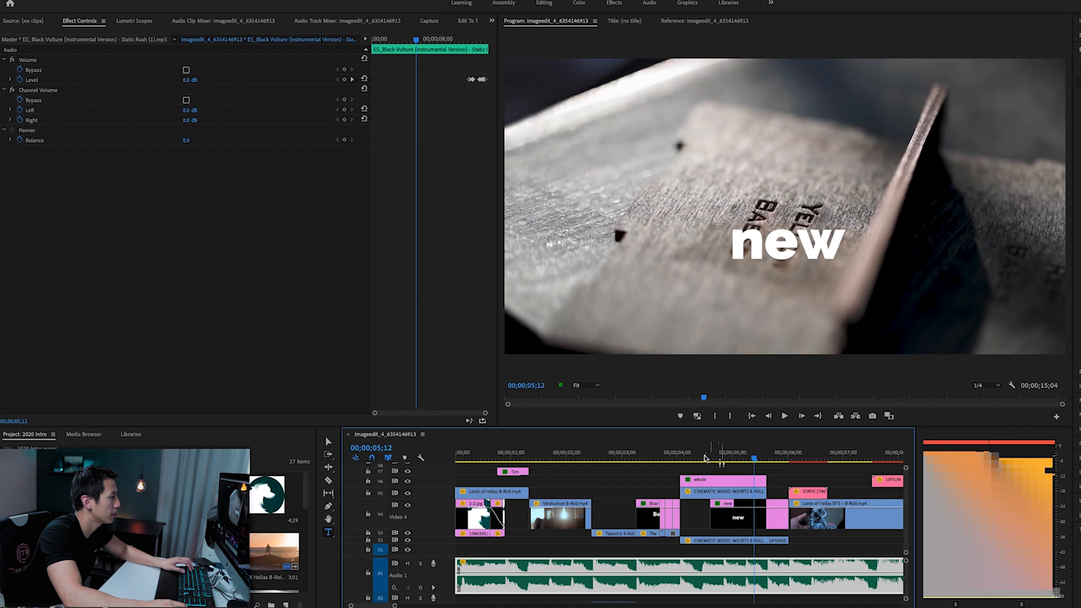
- Clear the opacity mask from the upper wood inserts clip at 00;00;04;18 and check the Reference monitor against the Program monitor
{"action": "left_click", "coordinate": [710, 458]}
{"action": "left_click", "coordinate": [734, 497]}
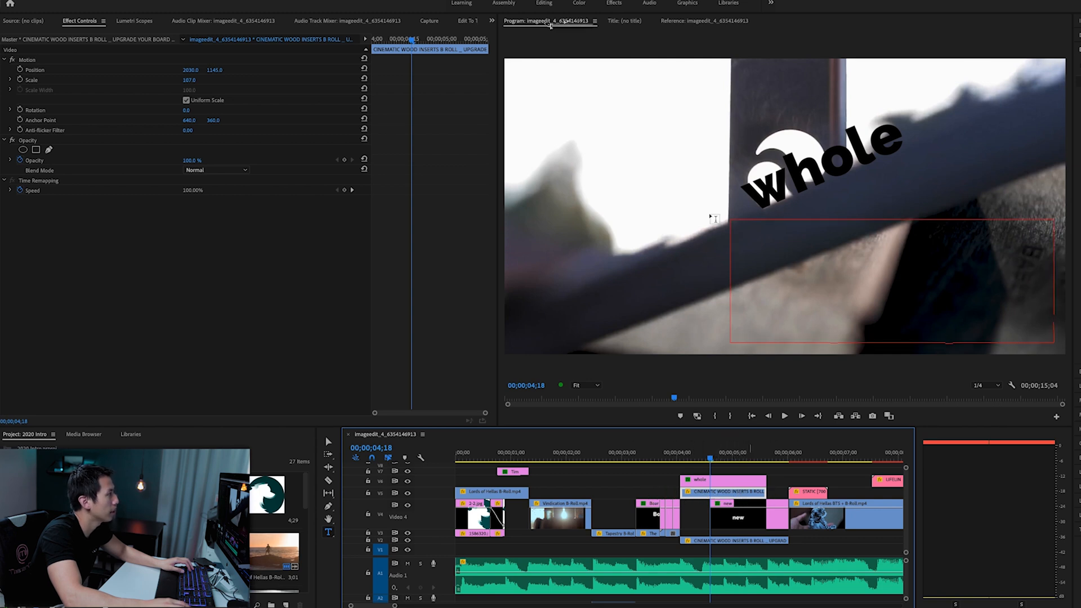
{"action": "left_click", "coordinate": [710, 21]}
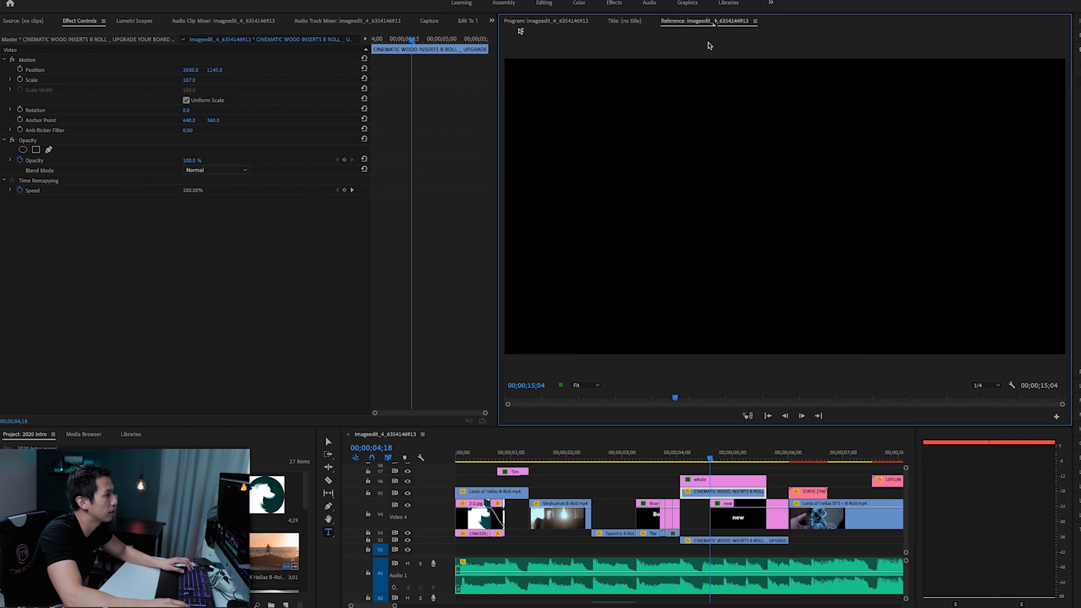
{"action": "left_click", "coordinate": [553, 22]}
{"action": "left_click", "coordinate": [702, 22]}
{"action": "left_click", "coordinate": [552, 21]}
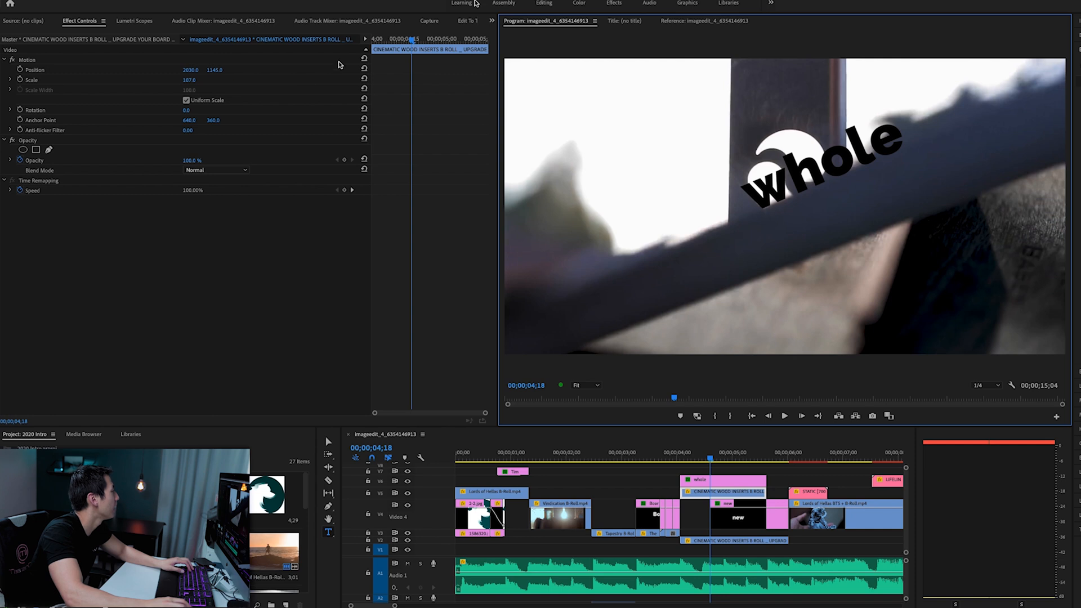
- Start a free-draw opacity mask on the wood clip and enable keyframing for Mask Path, Feather, Opacity and Expansion
{"action": "left_click", "coordinate": [49, 150]}
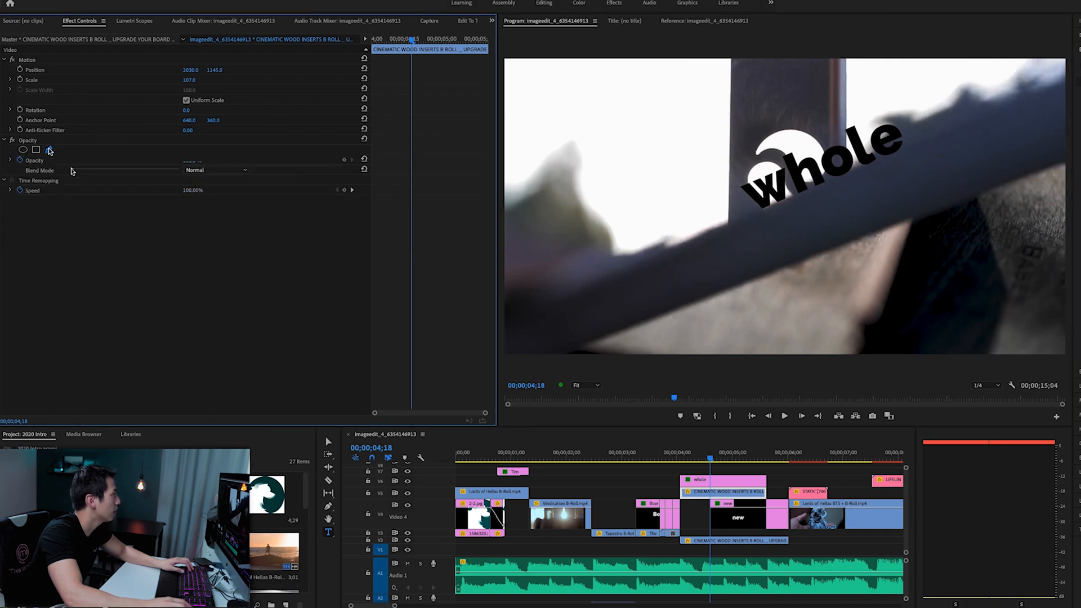
{"action": "left_click", "coordinate": [27, 170]}
{"action": "left_click", "coordinate": [26, 179]}
{"action": "left_click", "coordinate": [26, 190]}
{"action": "left_click", "coordinate": [27, 200]}
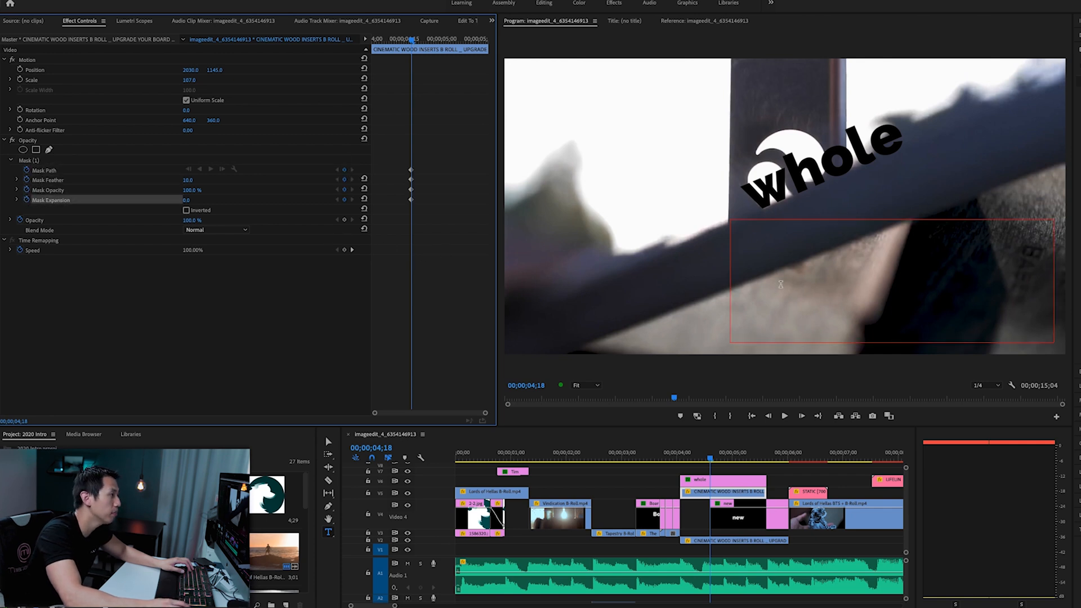
{"action": "left_click", "coordinate": [108, 163]}
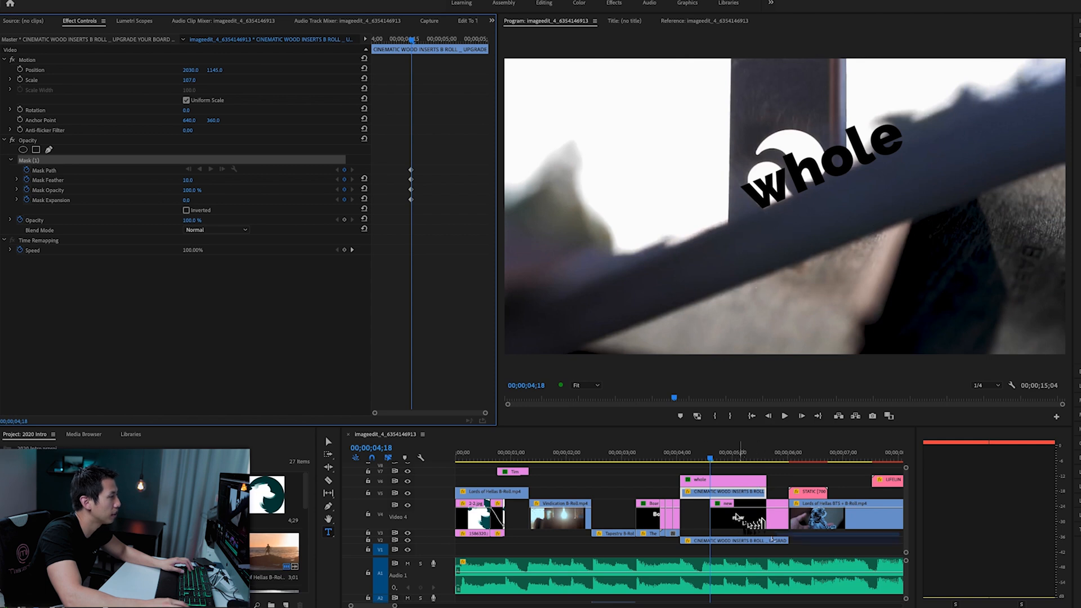
- Draw a closed four-point mask over the dark wood bar covering the word "new"
{"action": "left_click", "coordinate": [746, 232]}
{"action": "left_click", "coordinate": [747, 280]}
{"action": "left_click", "coordinate": [884, 226]}
{"action": "left_click", "coordinate": [869, 185]}
{"action": "left_click", "coordinate": [746, 232]}
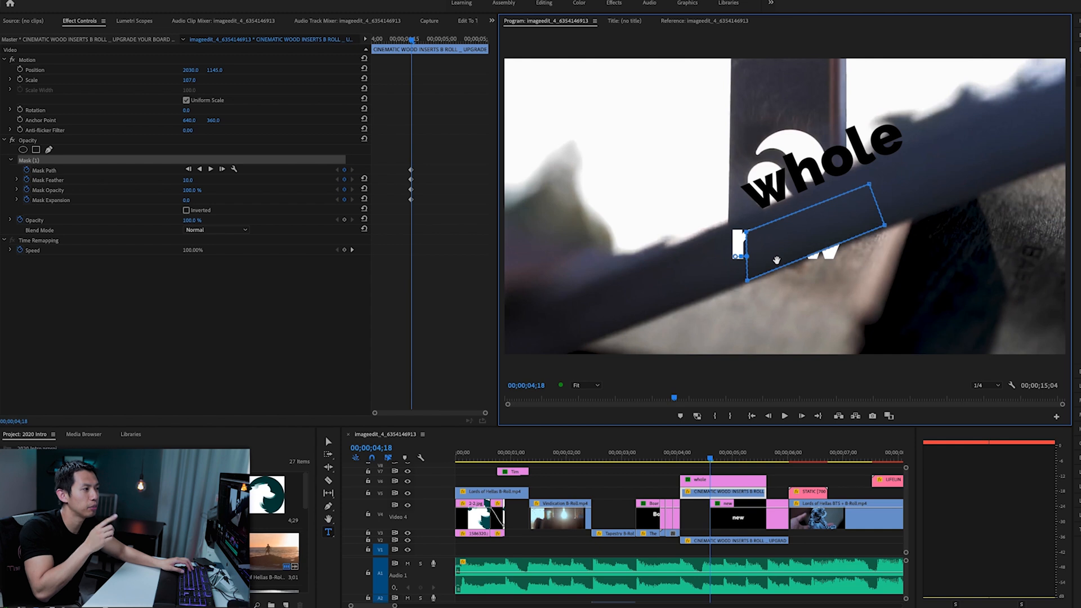
- Turn on the mask's Inverted option and move its two left corners outward past the letter "n"
{"action": "left_click", "coordinate": [187, 210]}
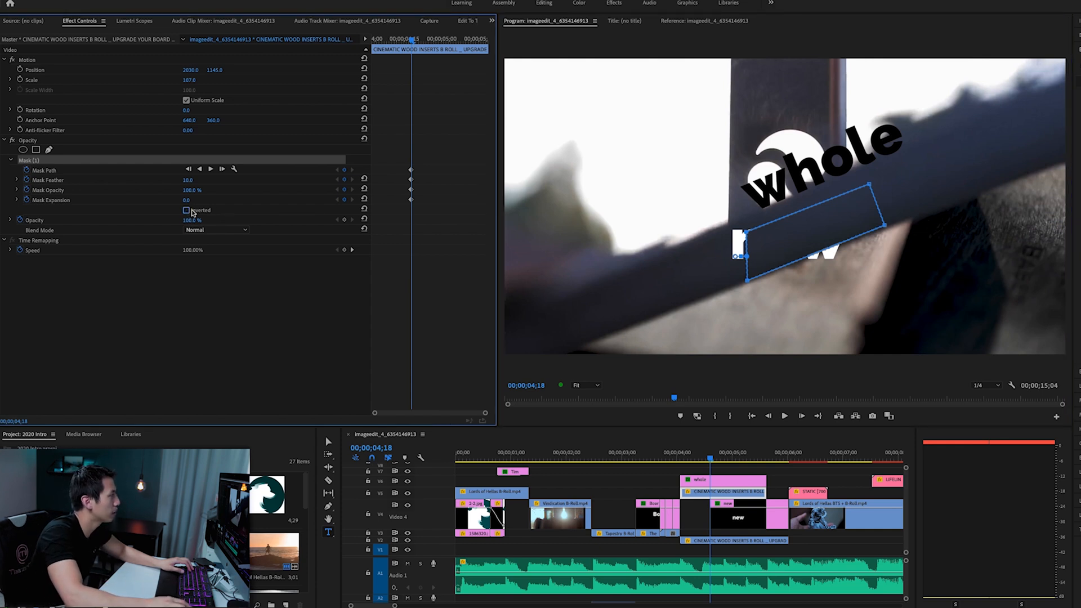
{"action": "left_click", "coordinate": [187, 210]}
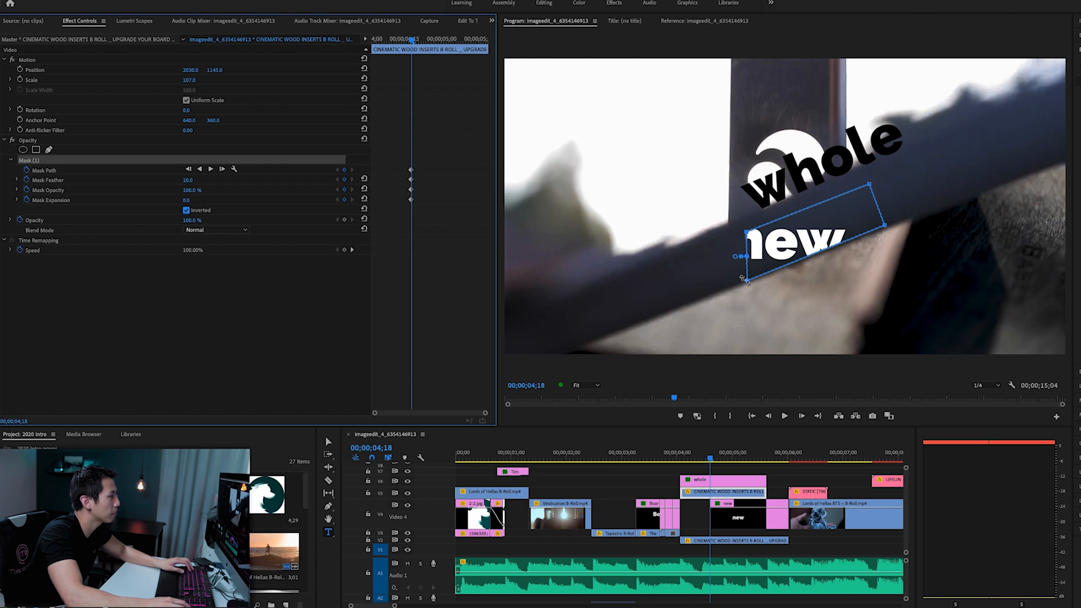
{"action": "left_click_drag", "start_coordinate": [741, 278], "coordinate": [729, 287]}
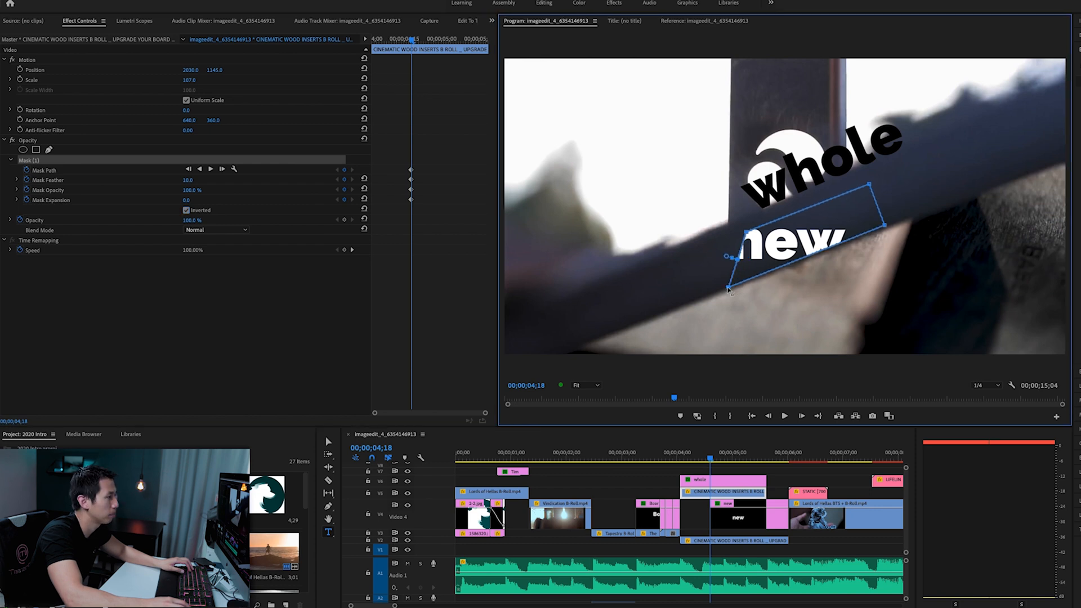
{"action": "left_click_drag", "start_coordinate": [746, 232], "coordinate": [720, 230]}
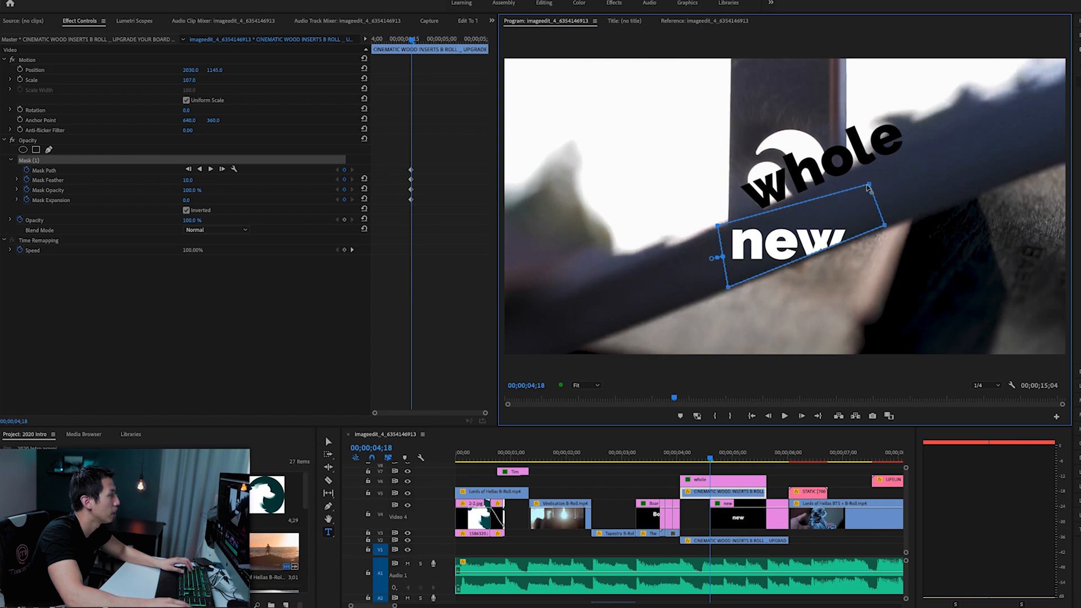
- Turn off the mask's Inverted option and fit its lower right corner to the edge of the wood bar
{"action": "left_click", "coordinate": [186, 211]}
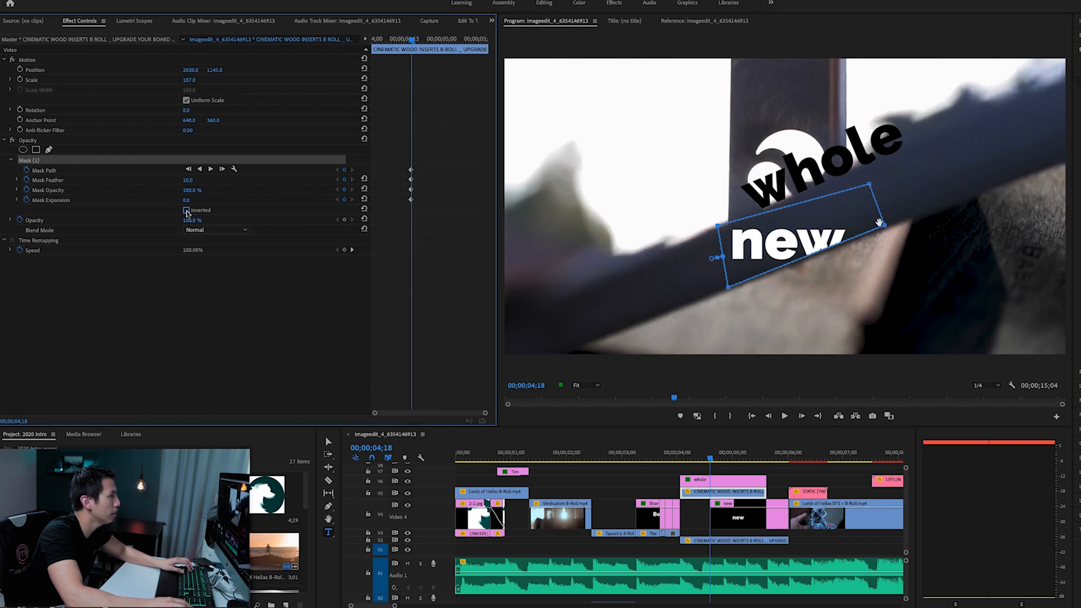
{"action": "key", "text": "ctrl+z"}
{"action": "left_click", "coordinate": [886, 225]}
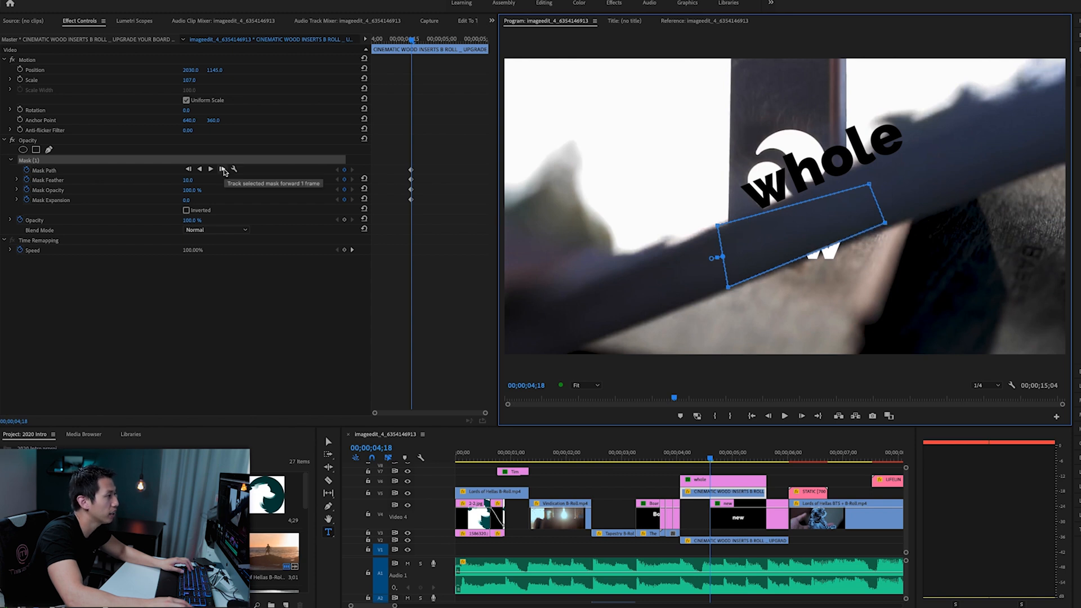
- Track the mask forward to 00;00;04;20, raising its lower right corner to the wood's edge at 00;00;04;19
{"action": "left_click", "coordinate": [222, 169]}
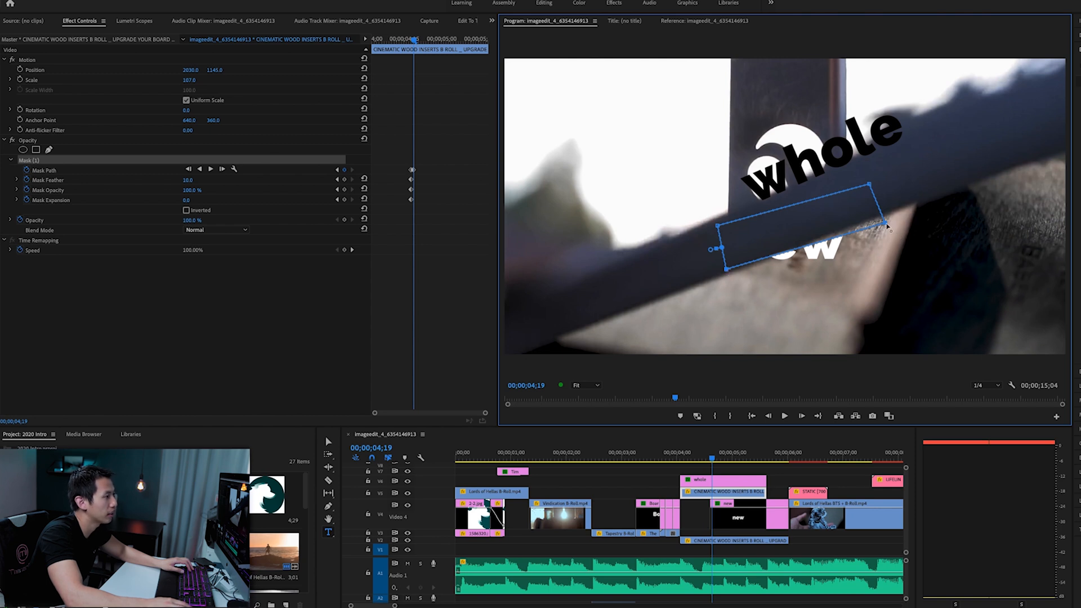
{"action": "left_click_drag", "start_coordinate": [885, 221], "coordinate": [883, 215]}
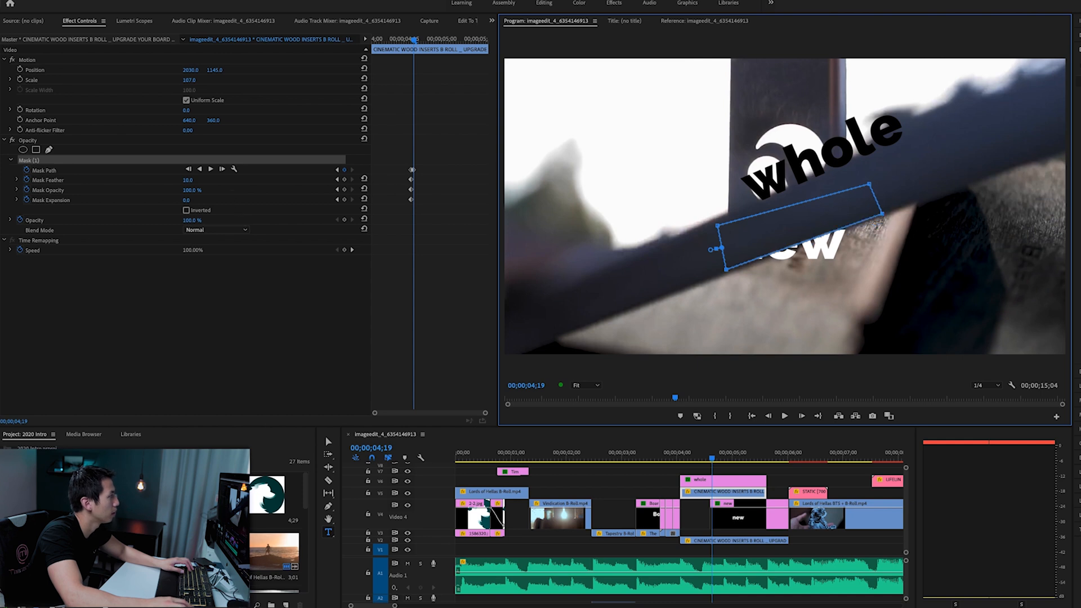
{"action": "key", "text": "Right"}
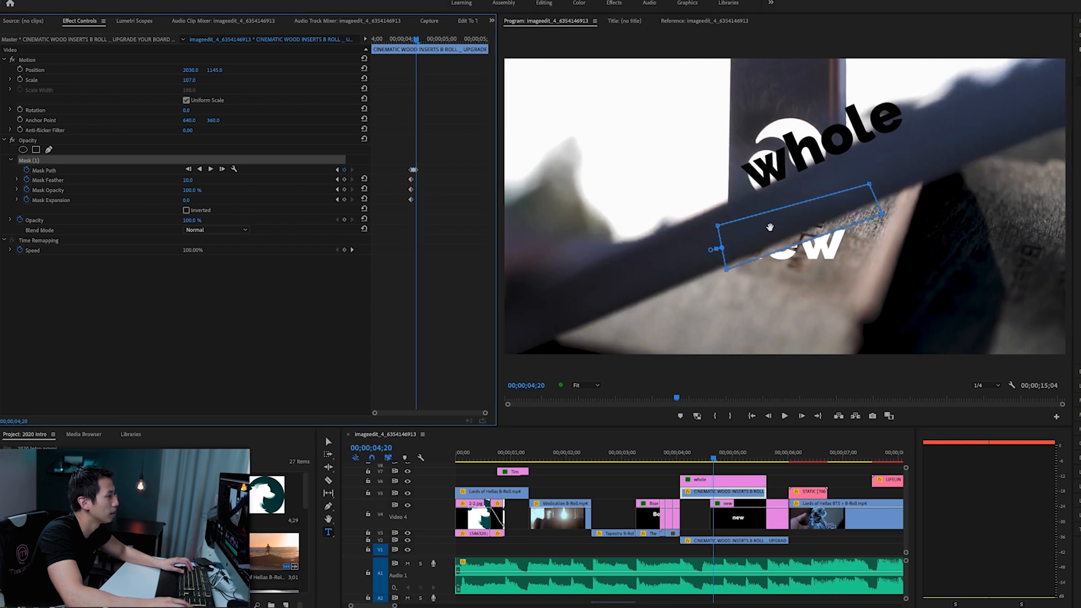
- Shift the whole mask slightly up and left at 00;00;04;20 and fit its lower right corner to the wood's edge
{"action": "left_click", "coordinate": [772, 226]}
{"action": "key", "text": "shift+Up"}
{"action": "key", "text": "shift+Up"}
{"action": "key", "text": "shift+Up"}
{"action": "key", "text": "shift+Up"}
{"action": "key", "text": "shift+Left"}
{"action": "key", "text": "shift+Left"}
{"action": "key", "text": "shift+Up"}
{"action": "left_click_drag", "start_coordinate": [772, 227], "coordinate": [774, 231]}
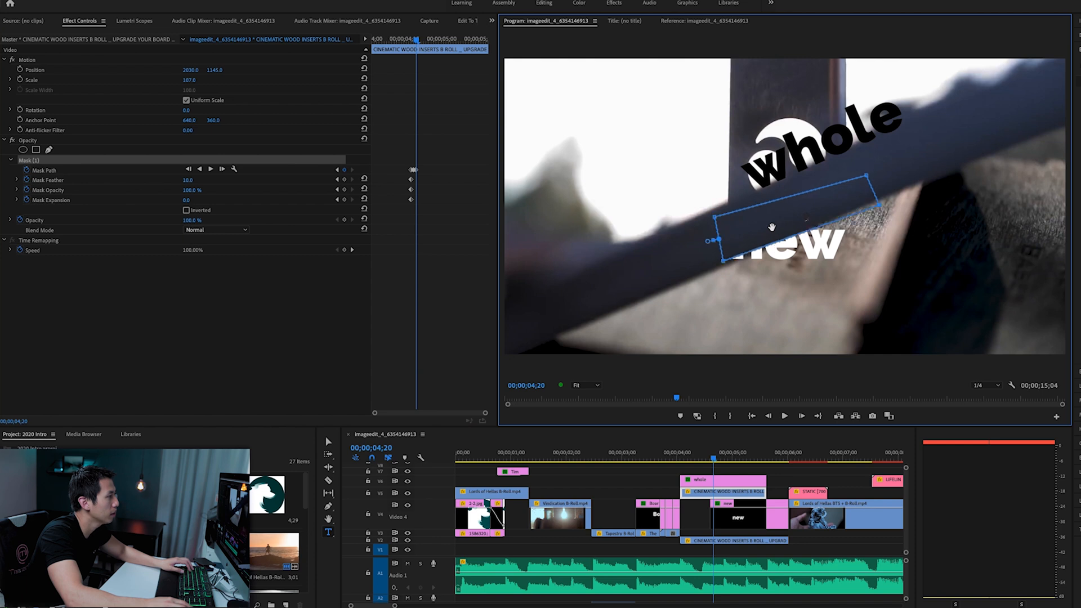
{"action": "left_click", "coordinate": [806, 218]}
{"action": "left_click_drag", "start_coordinate": [880, 209], "coordinate": [879, 205]}
- Track the mask back to 00;00;04;18, then forward one frame at a time to 00;00;04;20
{"action": "left_click", "coordinate": [190, 170]}
{"action": "left_click", "coordinate": [190, 169]}
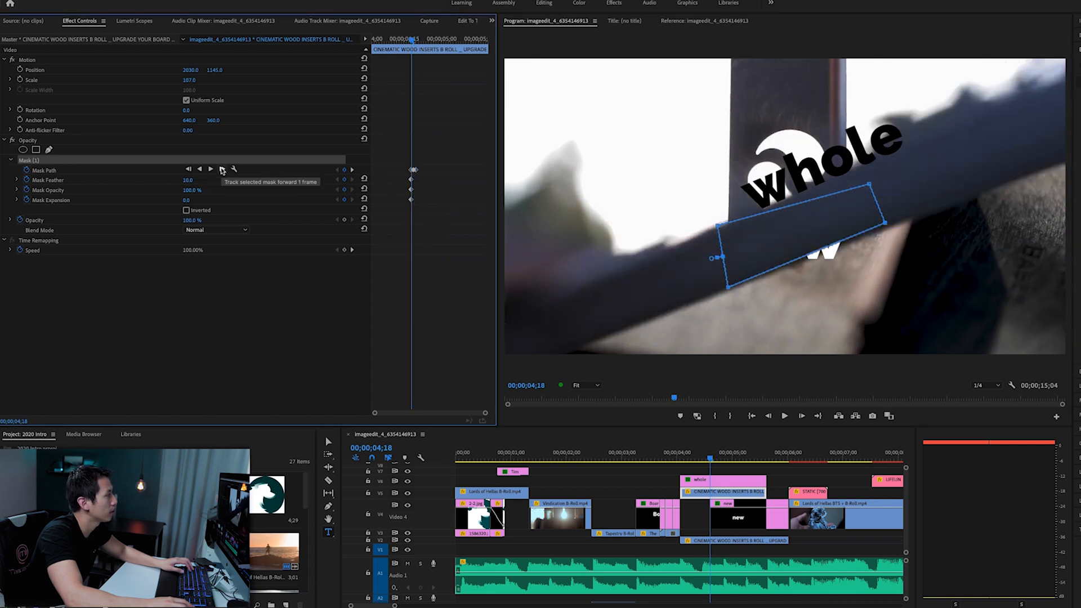
{"action": "left_click", "coordinate": [222, 170]}
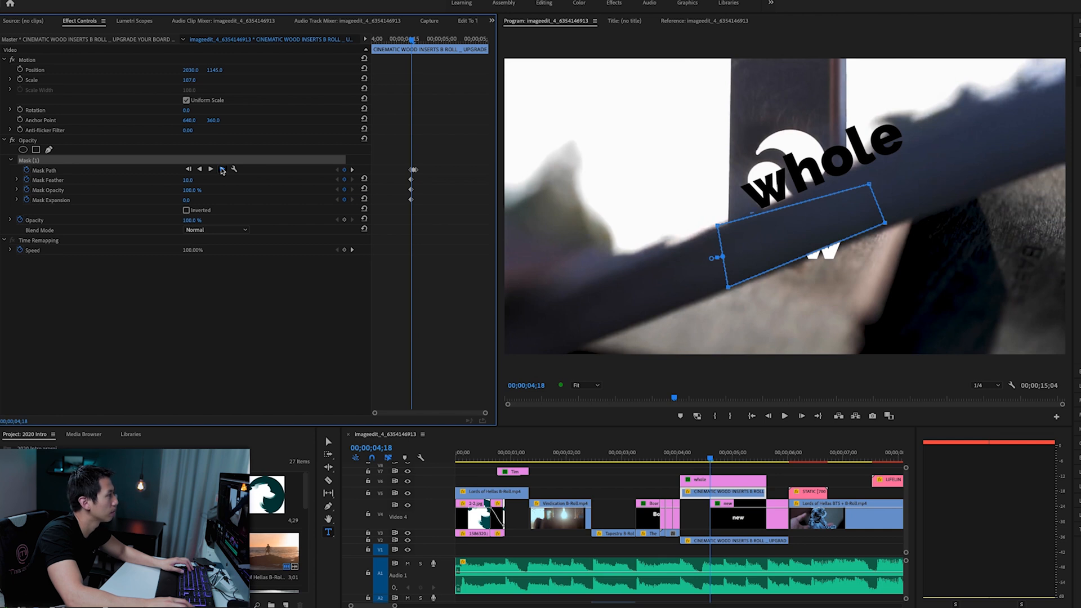
{"action": "left_click", "coordinate": [222, 170]}
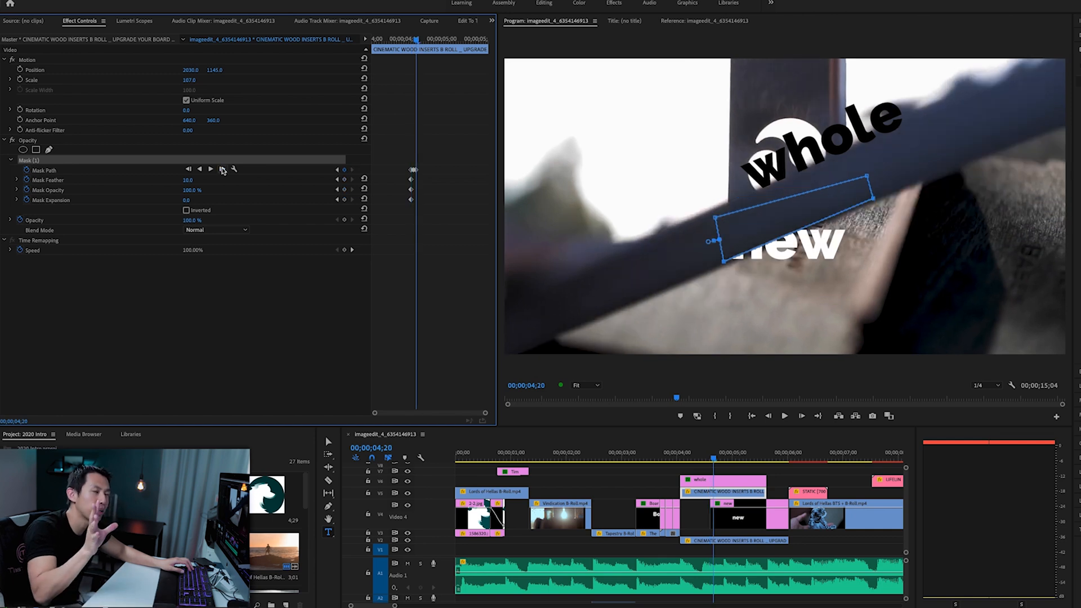
- Undo the newly drawn mask and its tracking to restore the wood clip's original mask
{"action": "key", "text": "ctrl+z"}
{"action": "key", "text": "ctrl+z"}
{"action": "key", "text": "ctrl+z"}
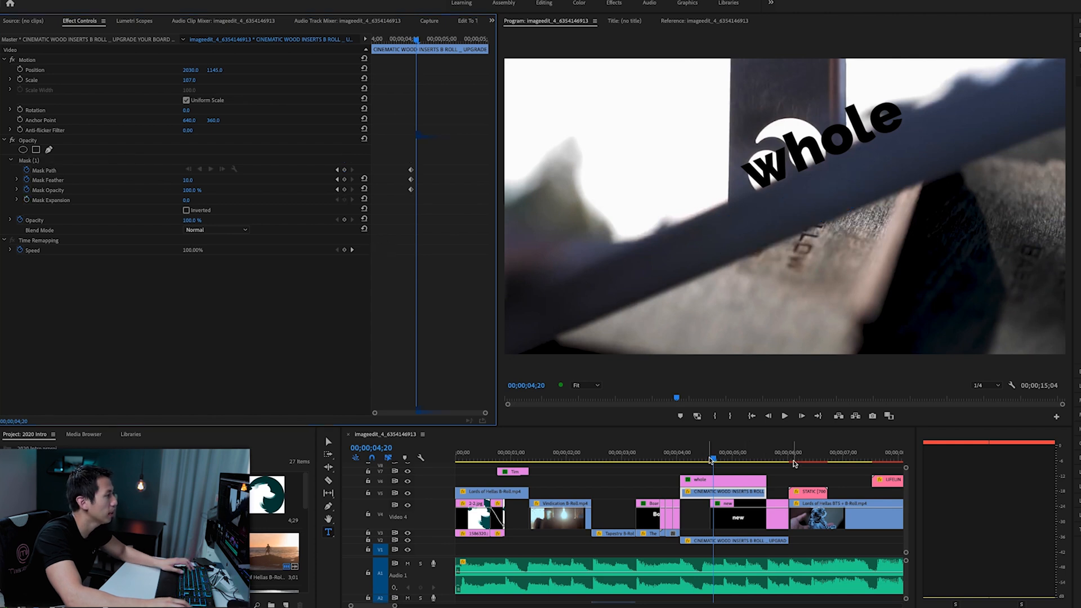
- Play the "new" reveal from 00;00;04;15 to review the original tracked mask
{"action": "mouse_move", "coordinate": [708, 457]}
{"action": "left_mouse_down"}
{"action": "mouse_move", "coordinate": [726, 459]}
{"action": "mouse_move", "coordinate": [704, 459]}
{"action": "left_mouse_up"}
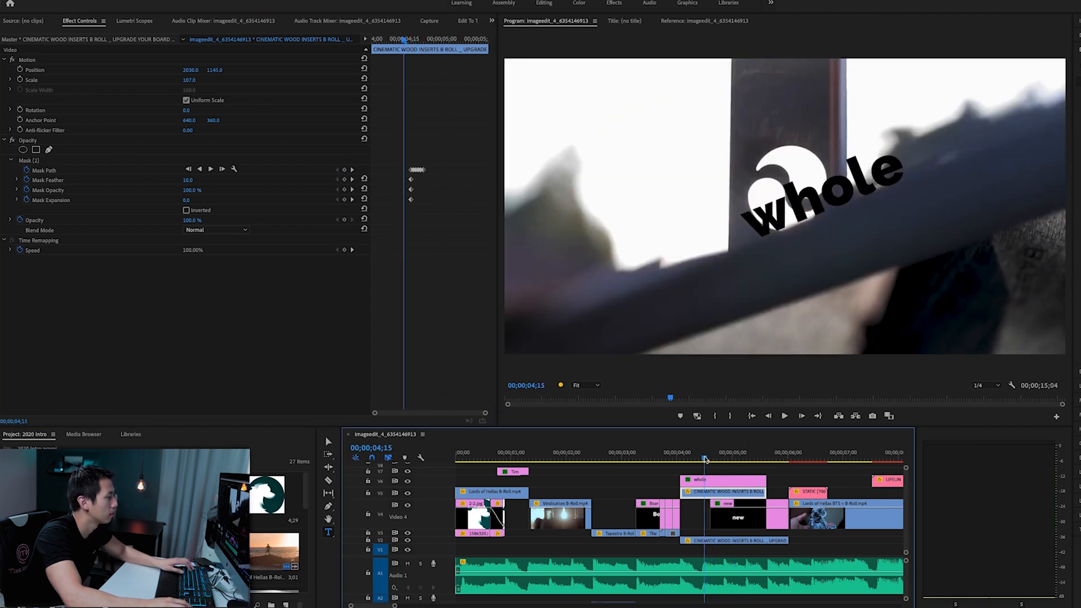
{"action": "key", "text": "space"}
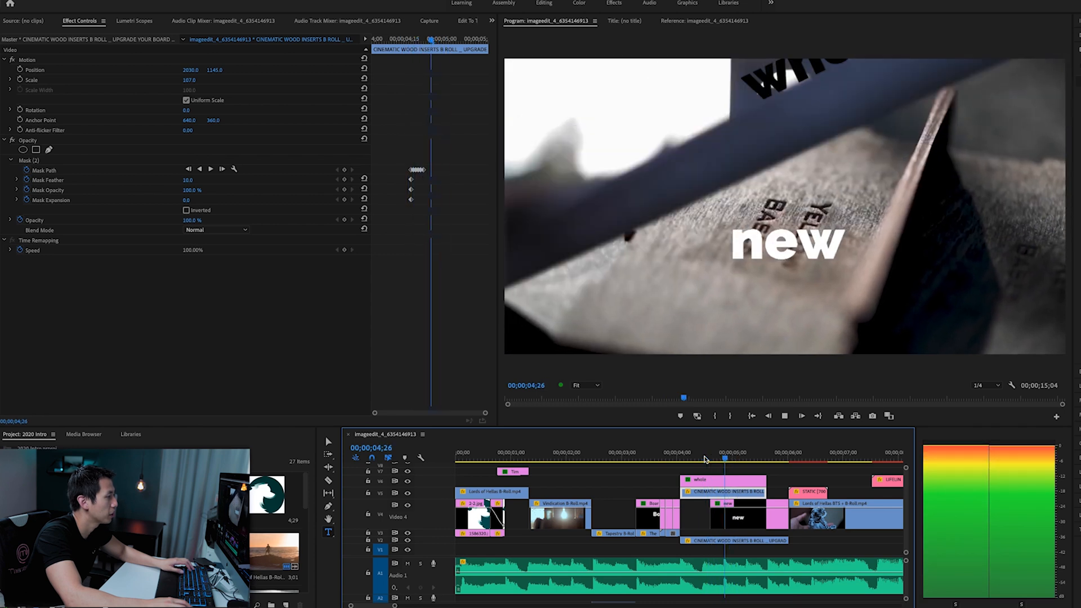
{"action": "key", "text": "space"}
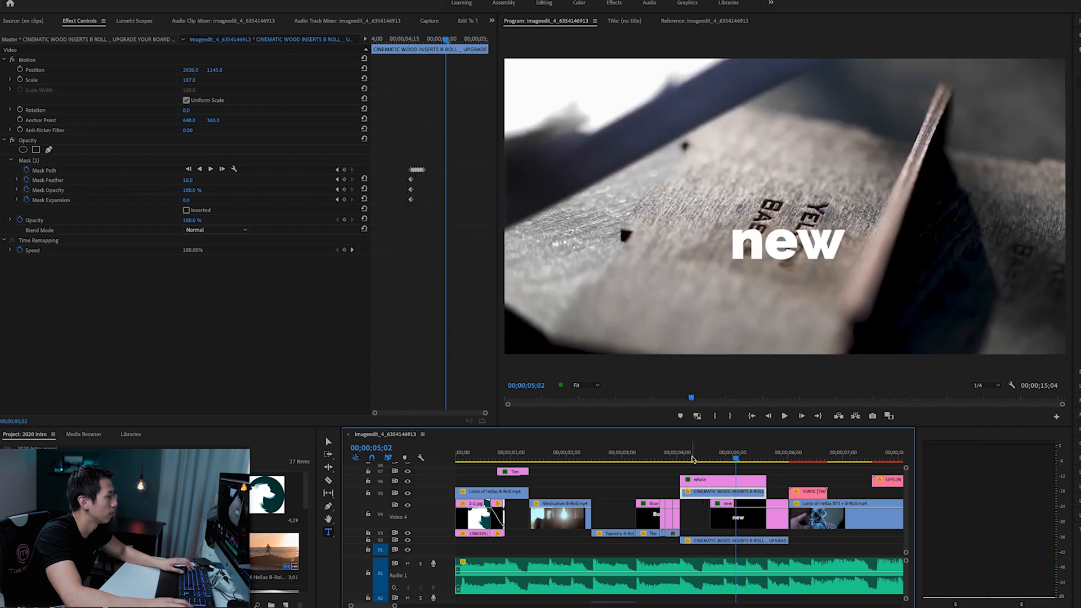
- Fit the whole sequence in the timeline and play the intro from the beginning to review the animated words
{"action": "key", "text": "backslash"}
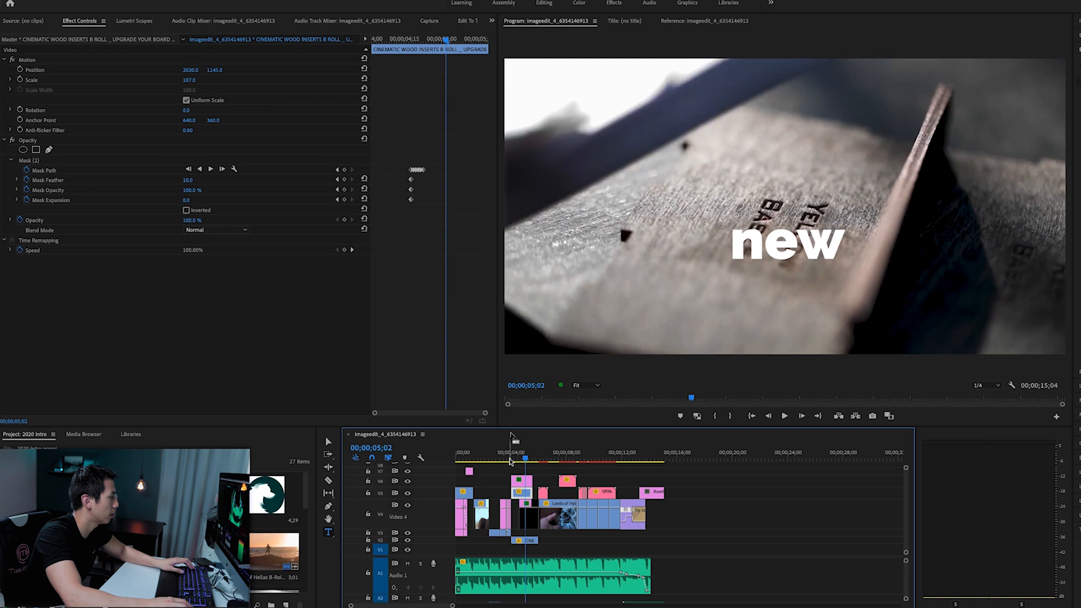
{"action": "key", "text": "Home"}
{"action": "key", "text": "space"}
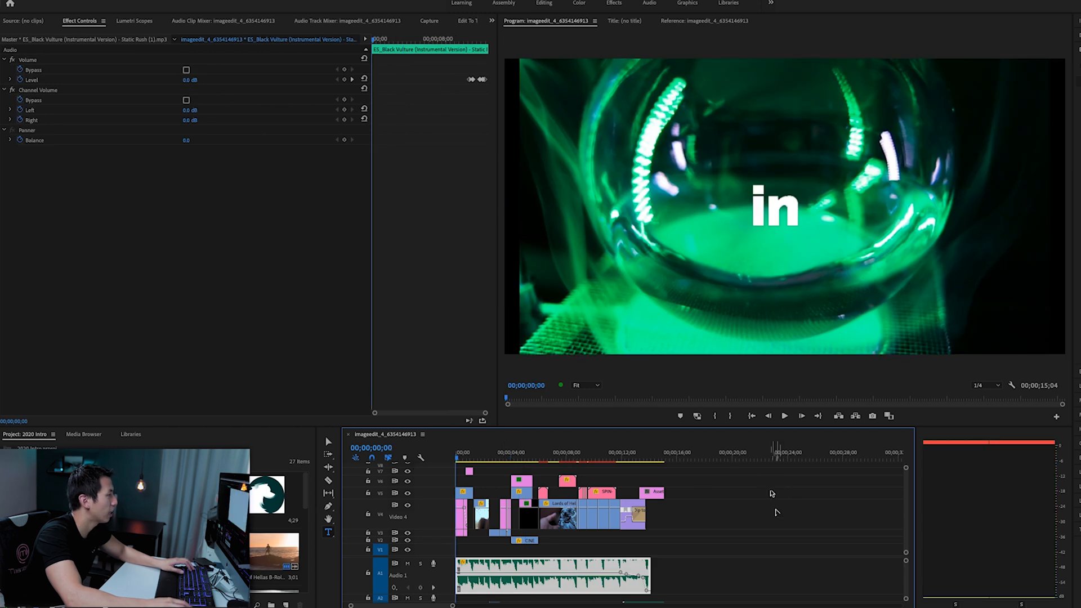
{"action": "key", "text": "space"}
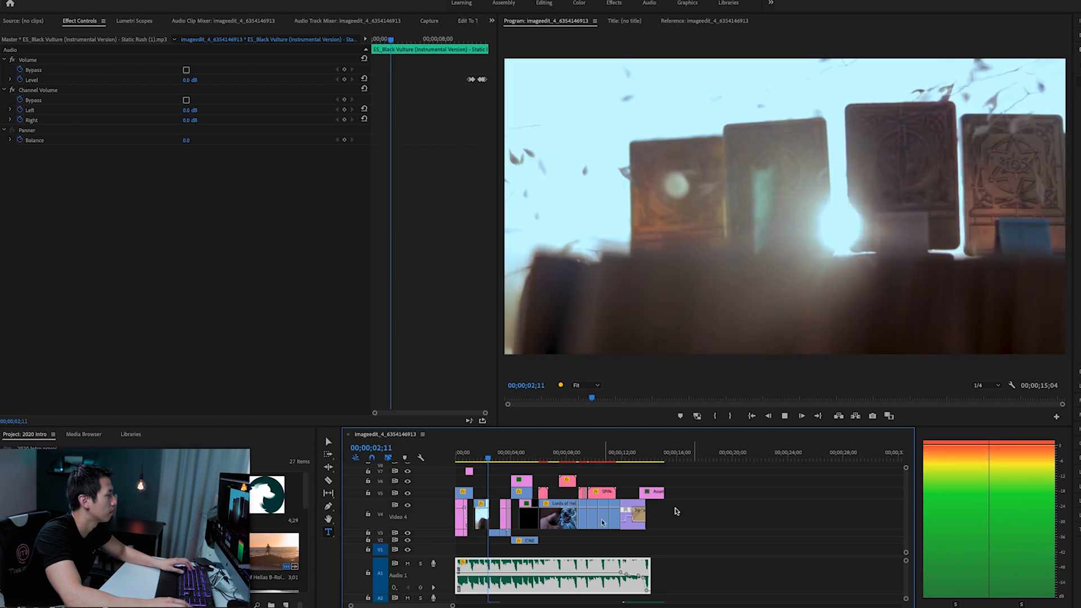
{"action": "key", "text": "space"}
{"action": "key", "text": "Home"}
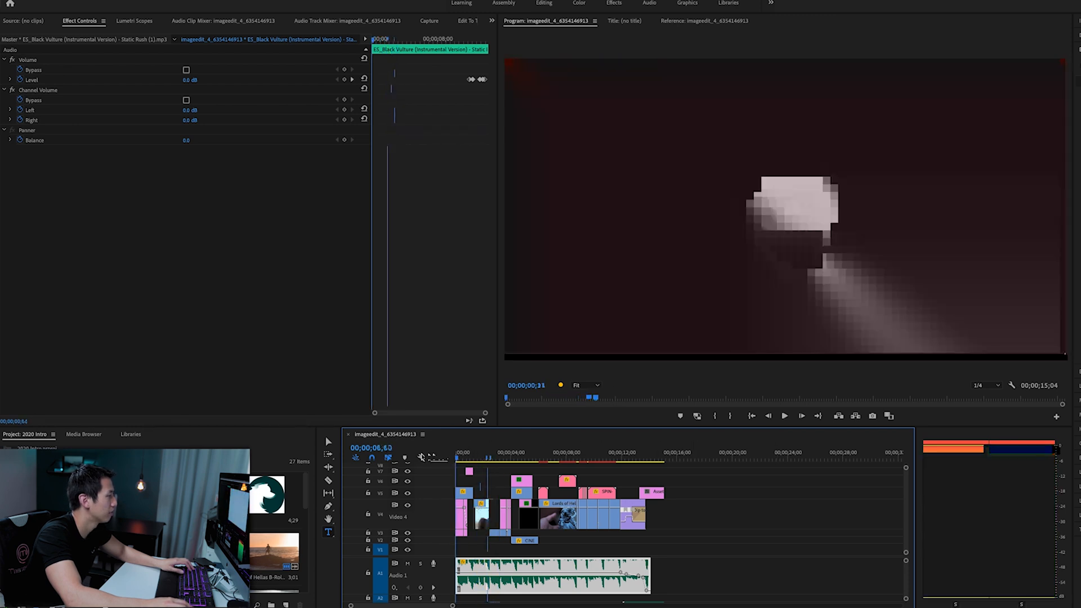
{"action": "key", "text": "space"}
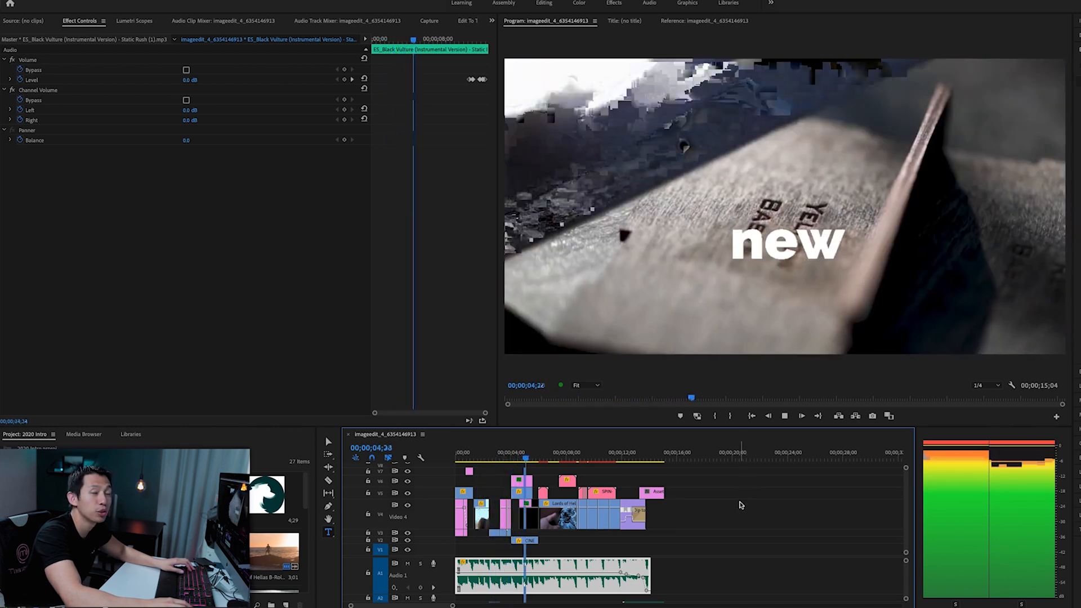
{"action": "key", "text": "space"}
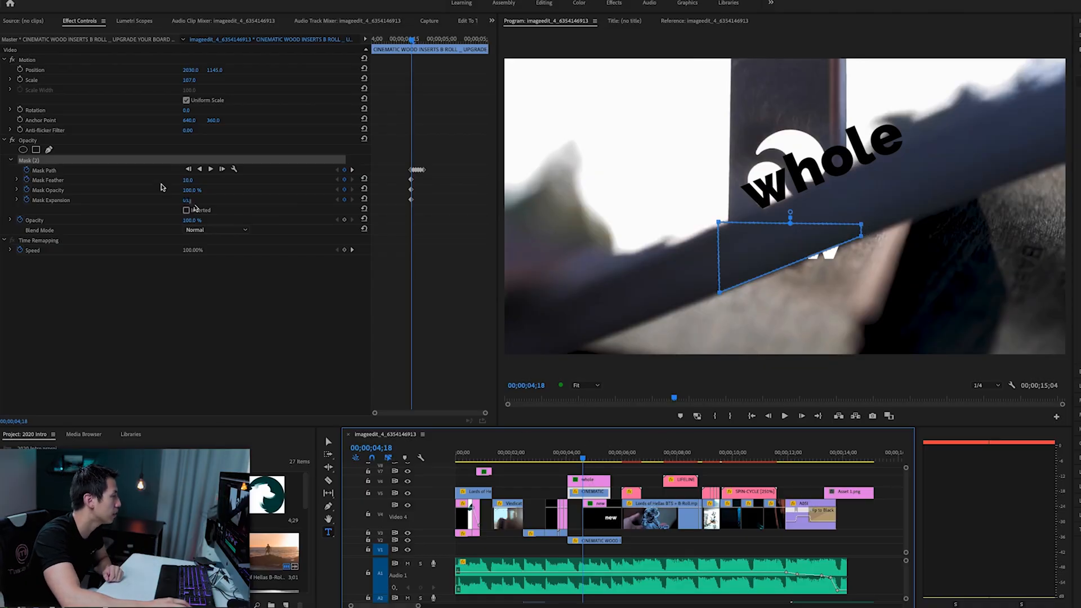
- Toggle the original mask's Inverted option at 00;00;04;18 to compare its effect on the word "new"
{"action": "left_click", "coordinate": [466, 160]}
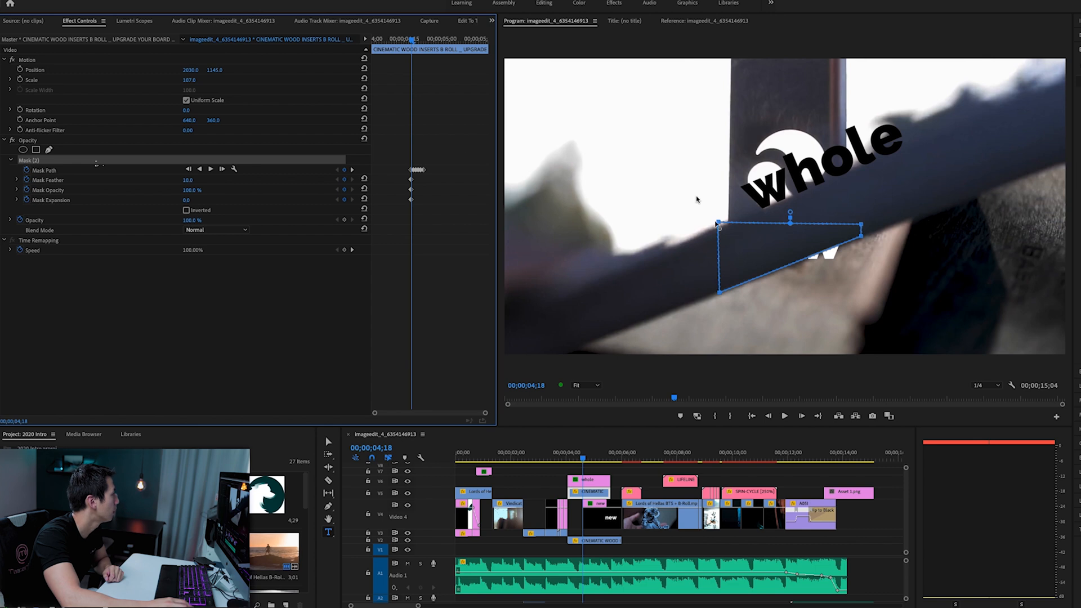
{"action": "left_click", "coordinate": [187, 211]}
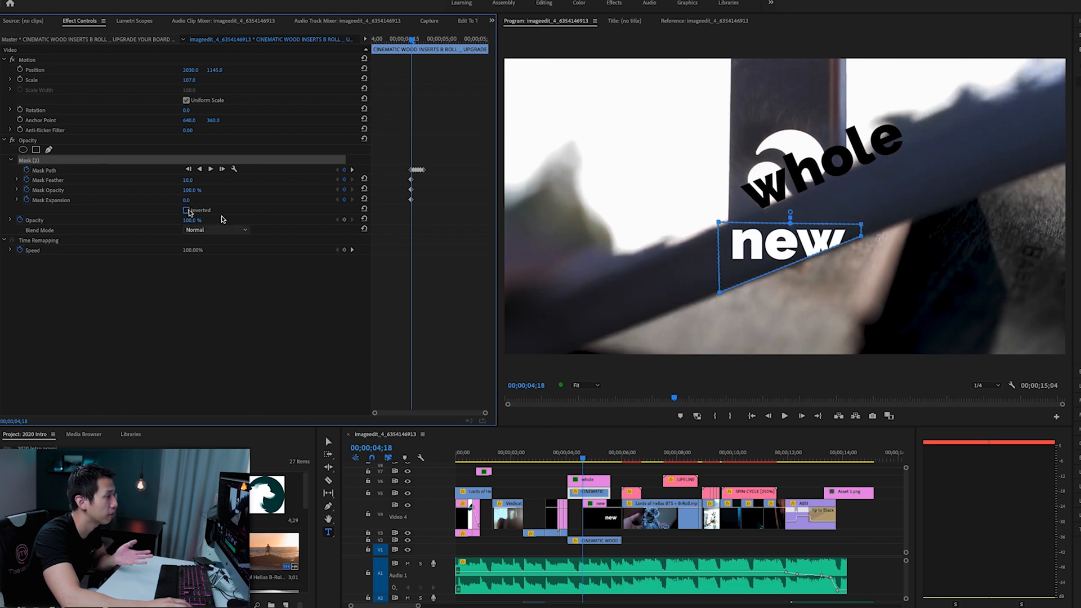
{"action": "left_click", "coordinate": [188, 213]}
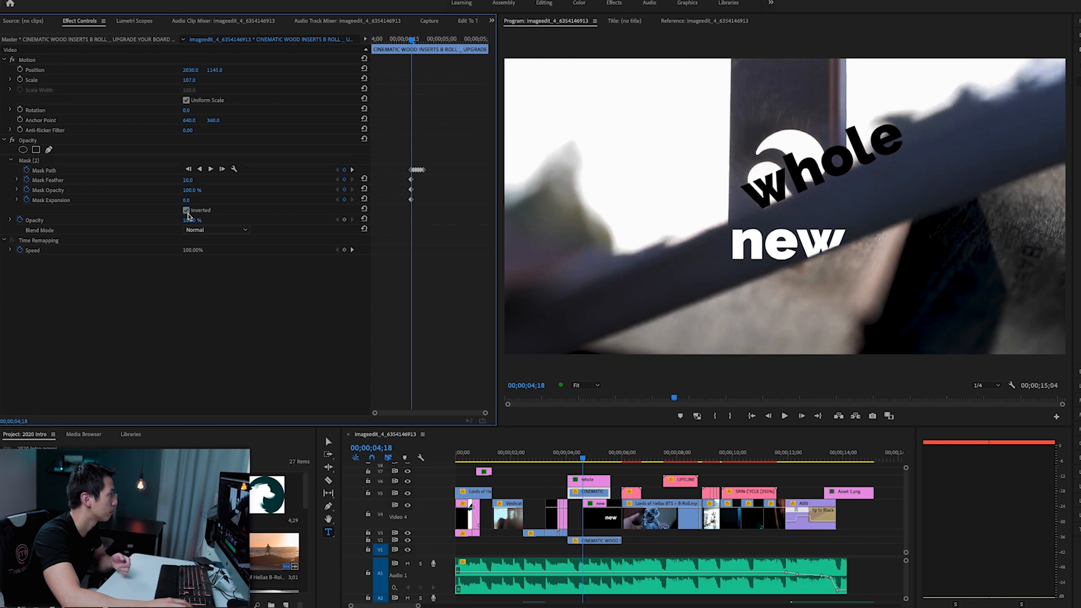
- Turn off the wood clip mask's Inverted option and step its tracking forward frame by frame to 00;00;04;22
{"action": "left_click", "coordinate": [194, 213]}
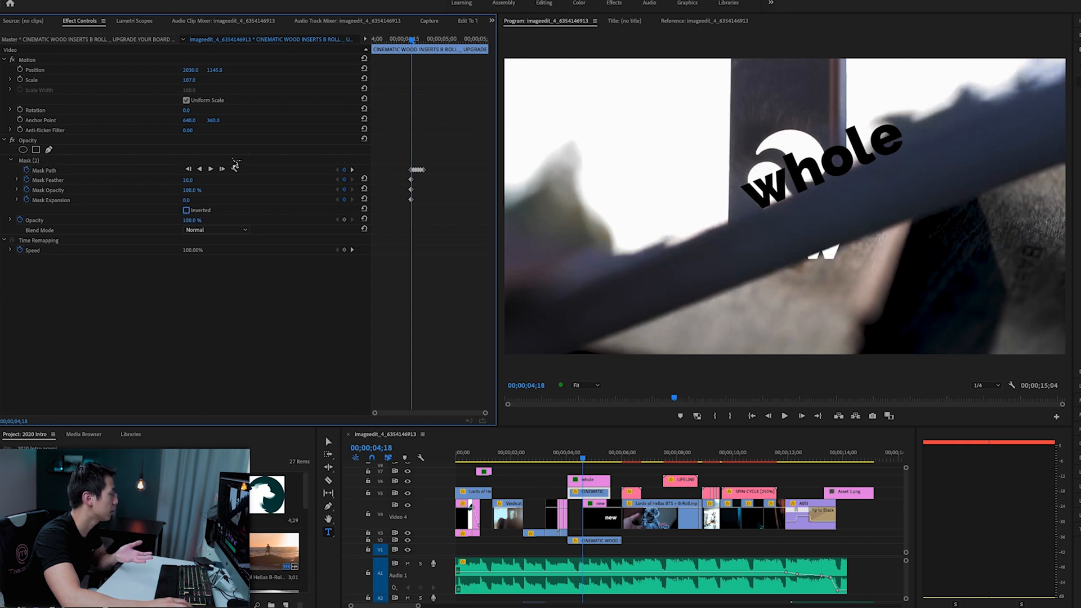
{"action": "left_click", "coordinate": [221, 169]}
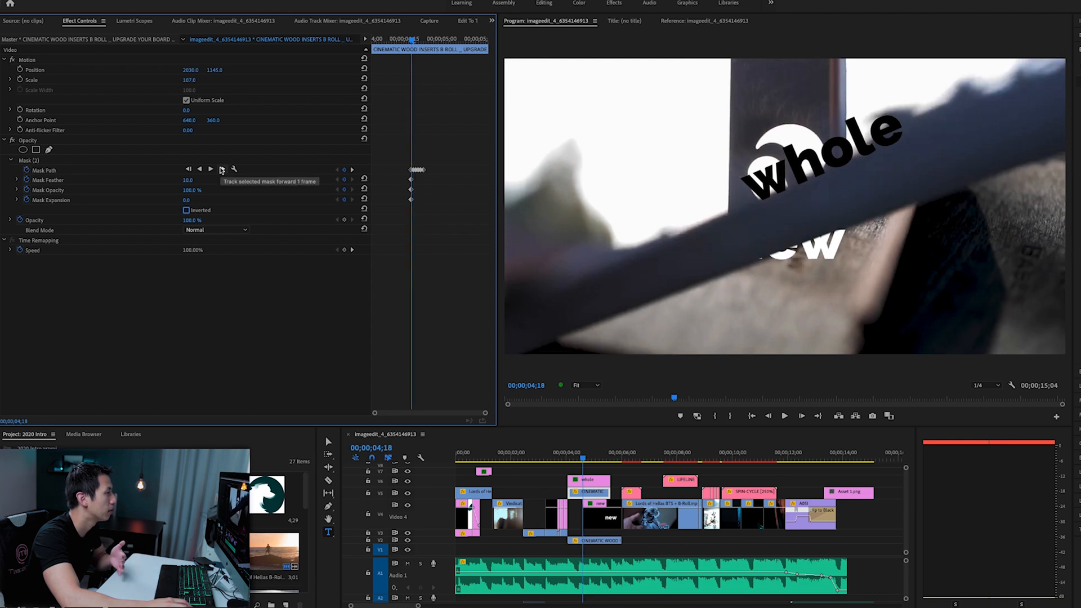
{"action": "left_click", "coordinate": [222, 170]}
{"action": "left_click", "coordinate": [222, 170]}
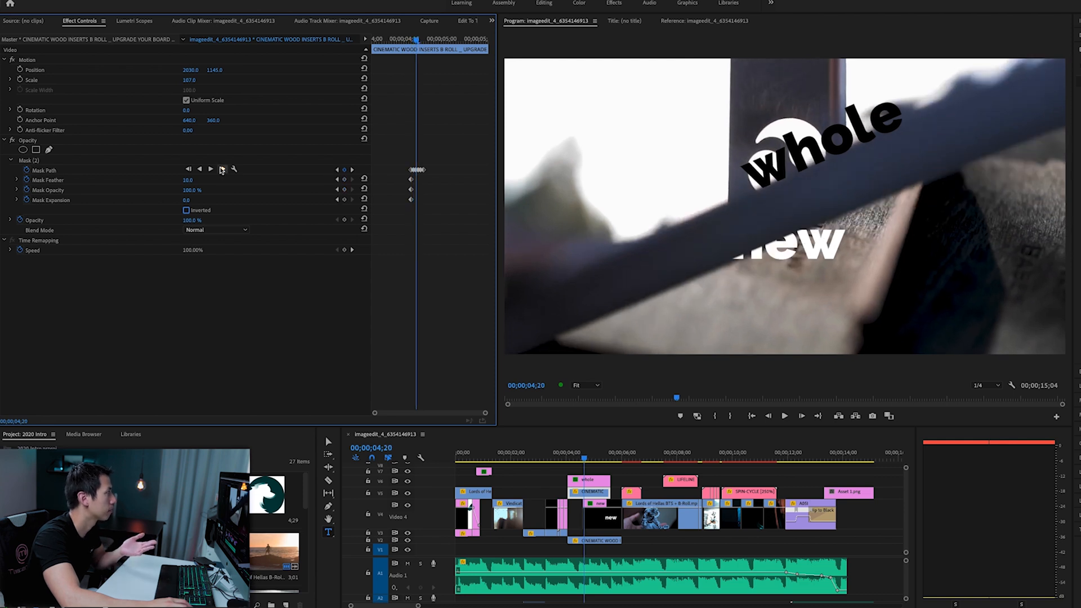
{"action": "left_click", "coordinate": [222, 169]}
{"action": "left_click", "coordinate": [222, 170]}
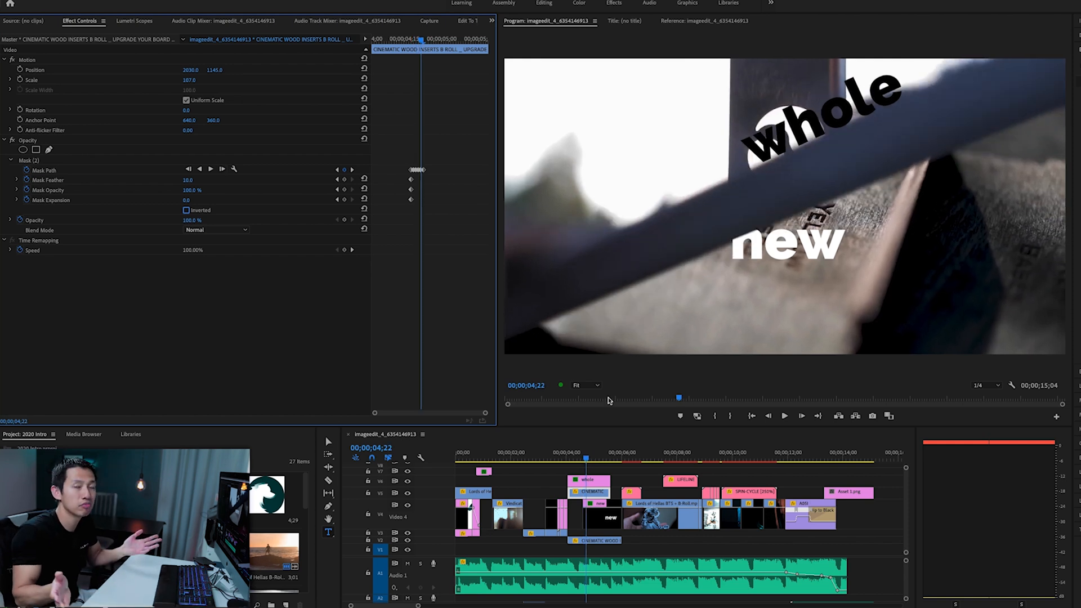
- Select the "WAY" title clip and scrub from 00;00;06;04 to 00;00;06;14 to examine its position and rotation keyframes
{"action": "left_click_drag", "start_coordinate": [595, 458], "coordinate": [626, 461]}
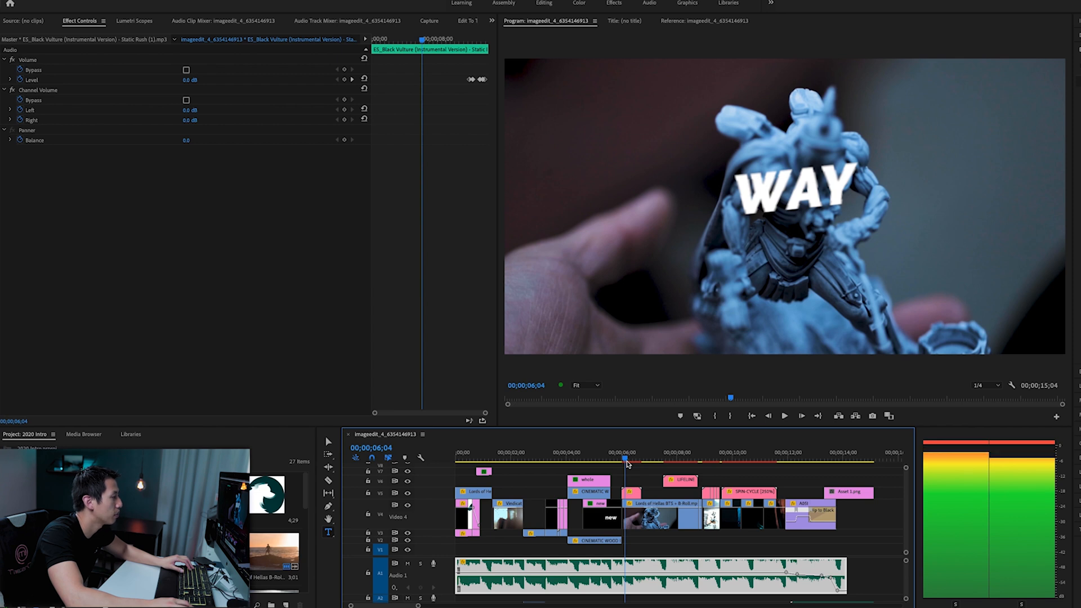
{"action": "left_click", "coordinate": [631, 493]}
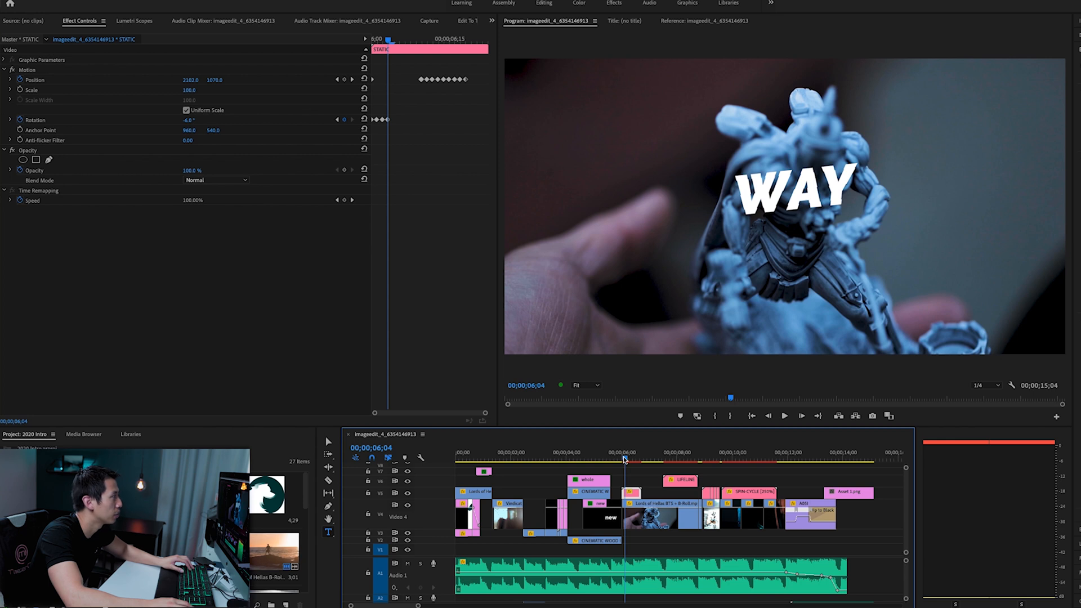
{"action": "key", "text": "Right"}
{"action": "left_click_drag", "start_coordinate": [625, 459], "coordinate": [633, 457]}
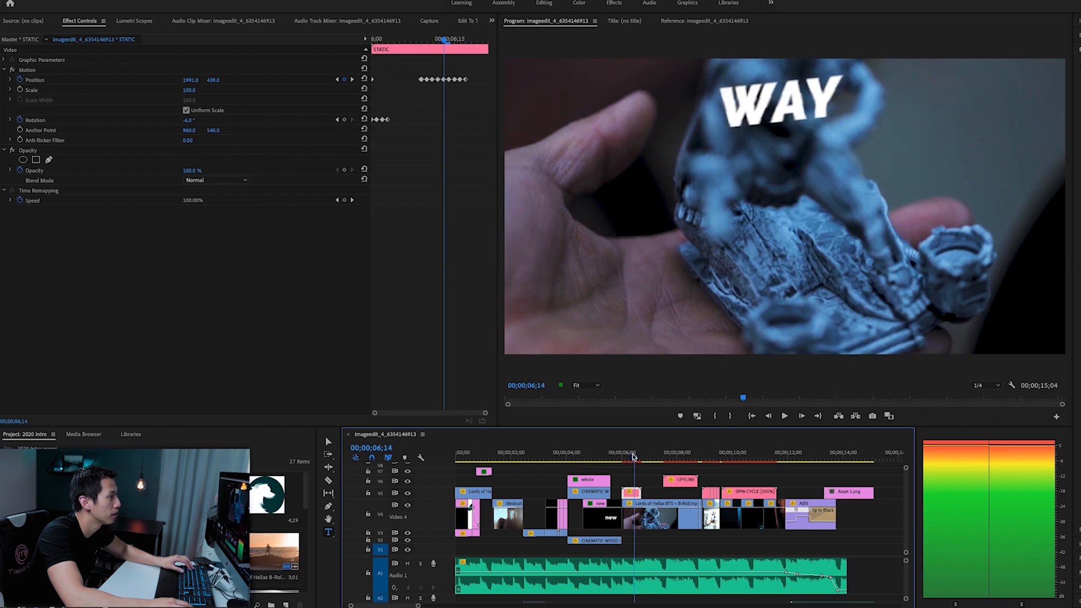
- Review the remaining sequence through "Gear Reviews" and the wave clip's fade to black, scrubbing around the TC logo's appearance
{"action": "left_click_drag", "start_coordinate": [633, 457], "coordinate": [703, 460]}
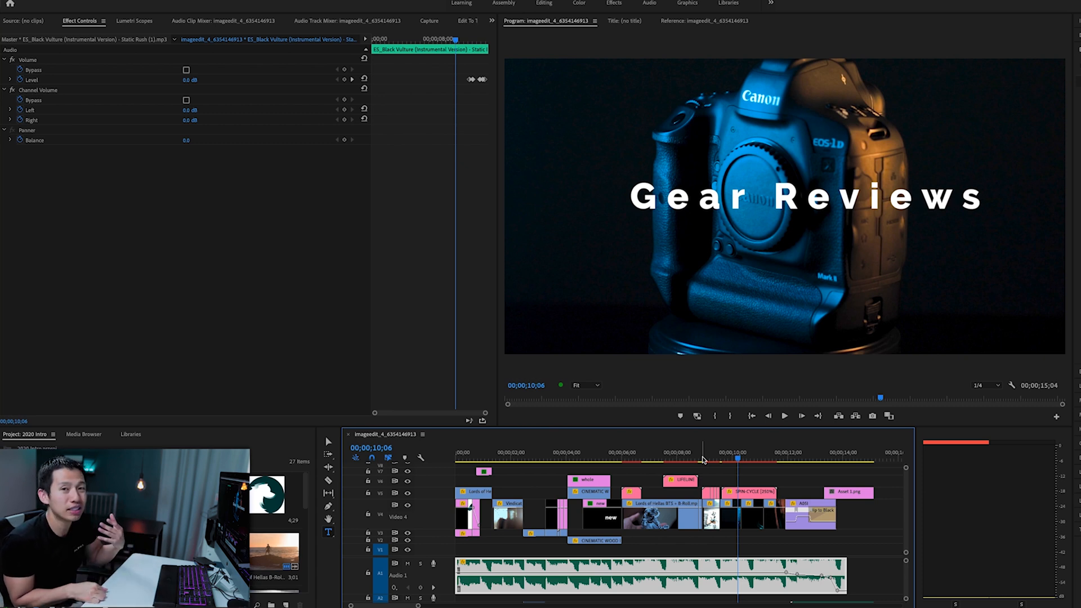
{"action": "left_click", "coordinate": [808, 460]}
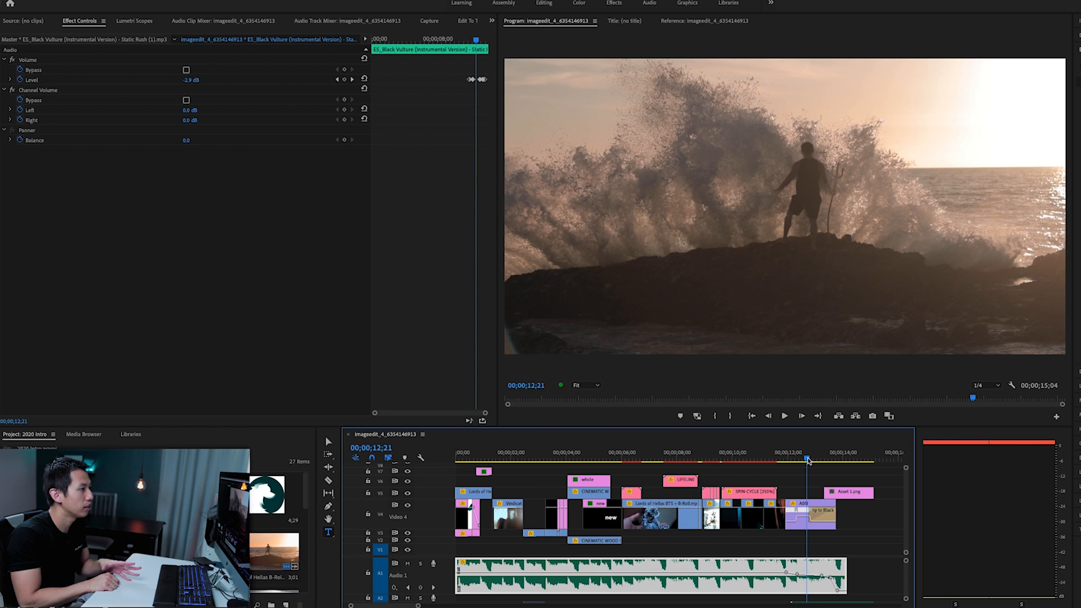
{"action": "left_click_drag", "start_coordinate": [810, 462], "coordinate": [831, 462]}
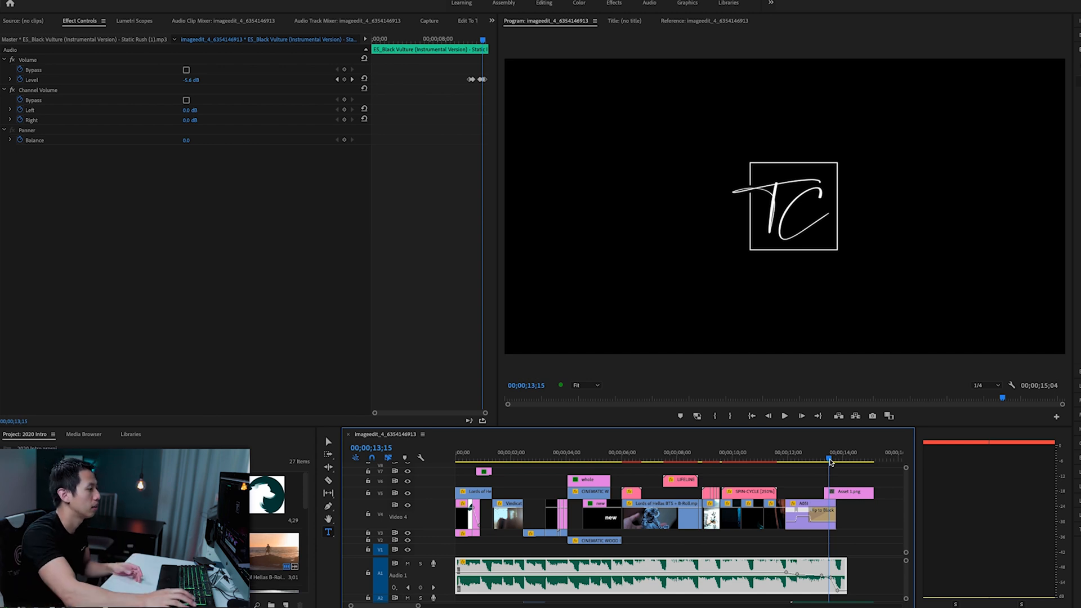
{"action": "left_click_drag", "start_coordinate": [830, 461], "coordinate": [821, 463]}
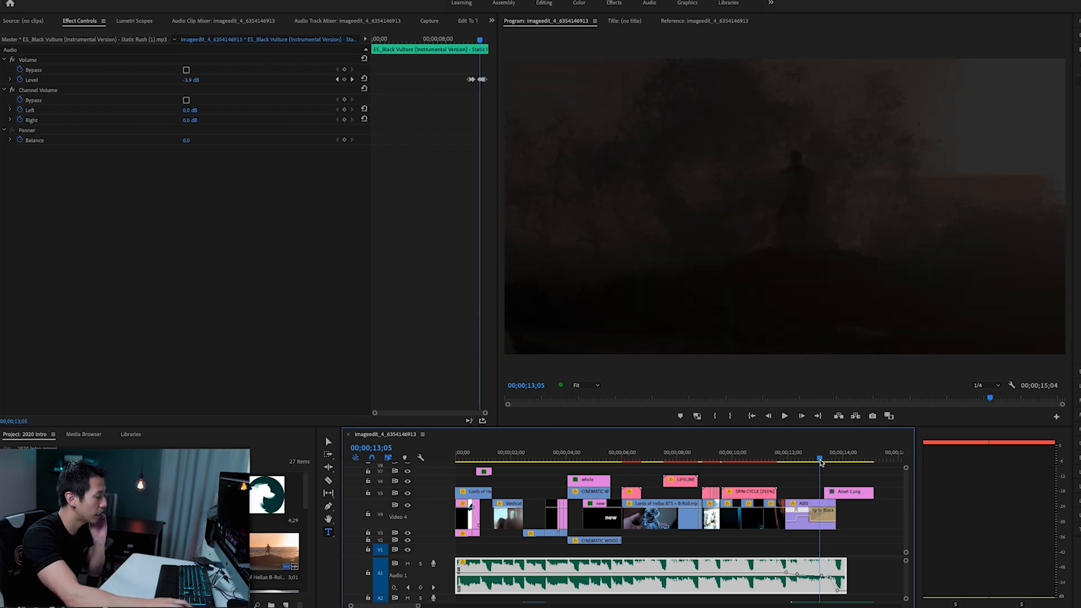
- Play the ending from the "Gear Reviews" section into the TC logo to review the music's fade-out
{"action": "left_click", "coordinate": [756, 455]}
{"action": "key", "text": "space"}
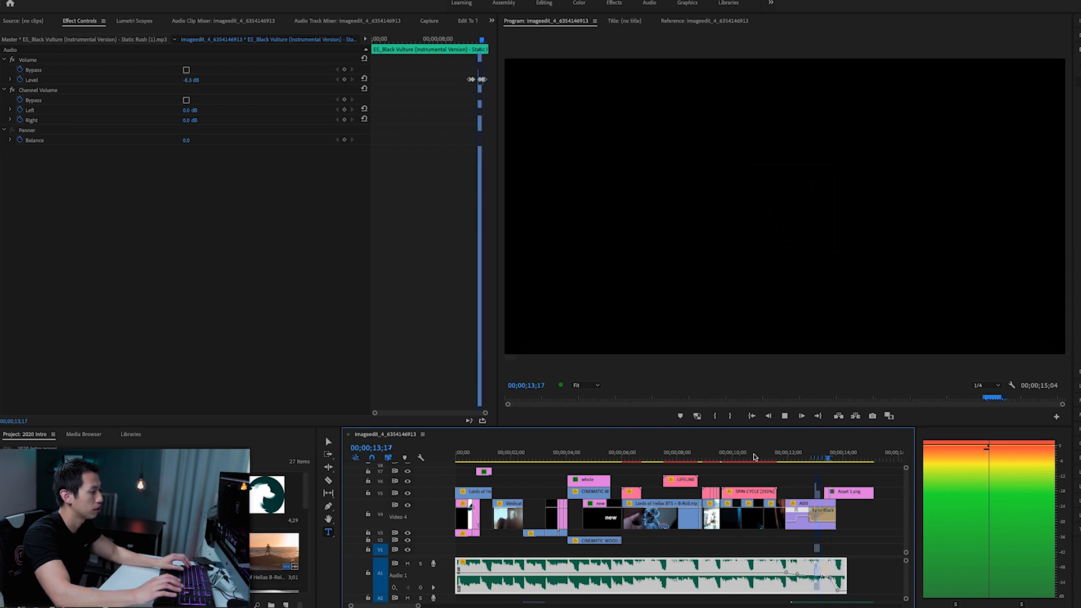
{"action": "key", "text": "space"}
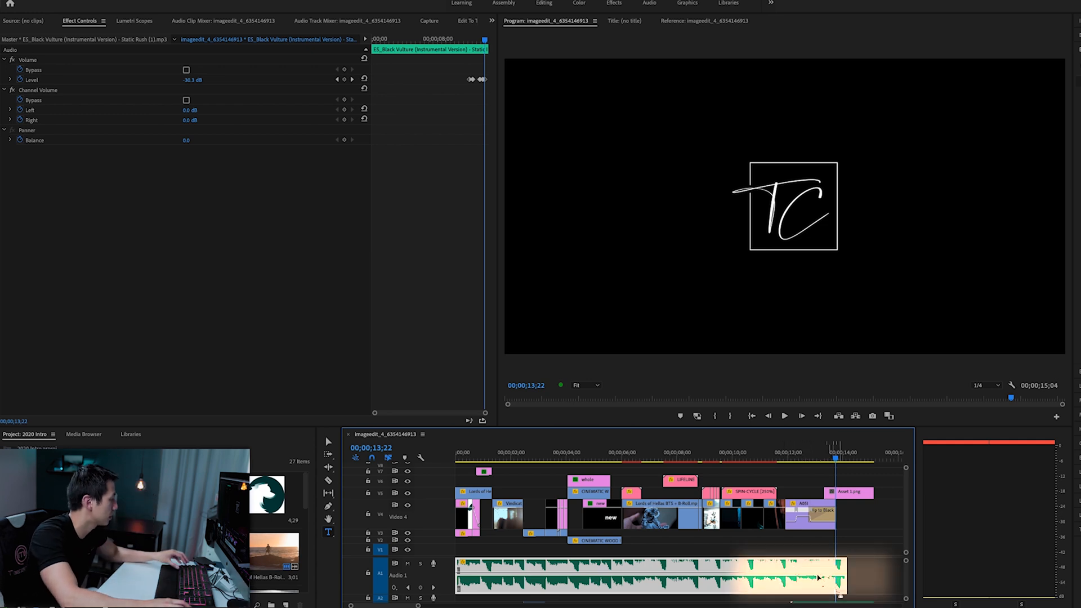
- Try adding a volume keyframe to the A1 music before its fade-out and adjusting the neighbouring one, then undo both changes
{"action": "left_click", "coordinate": [821, 453]}
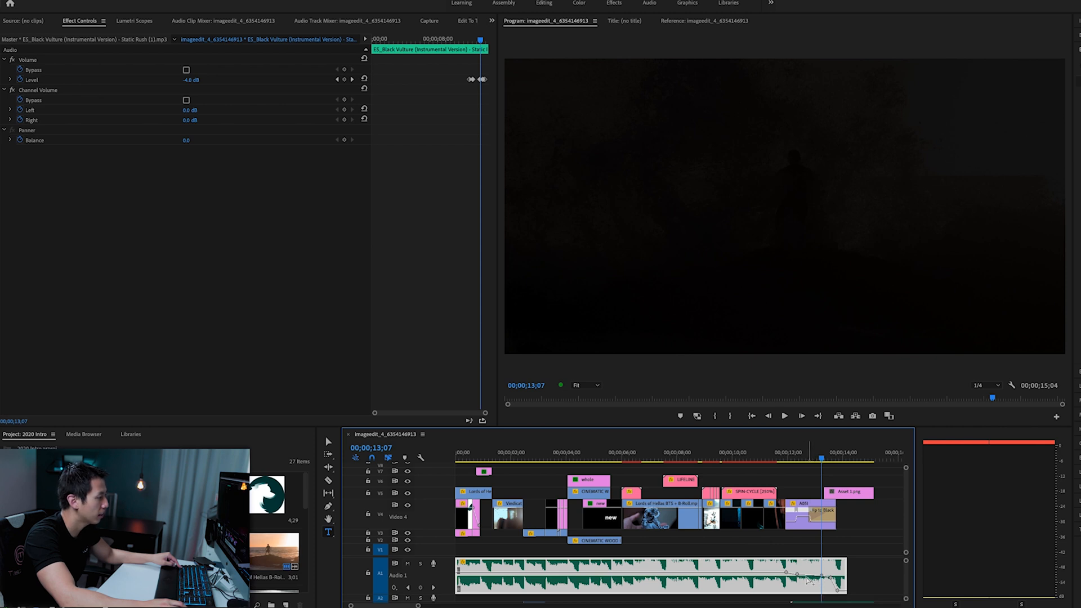
{"action": "left_click", "coordinate": [767, 573], "text": "ctrl"}
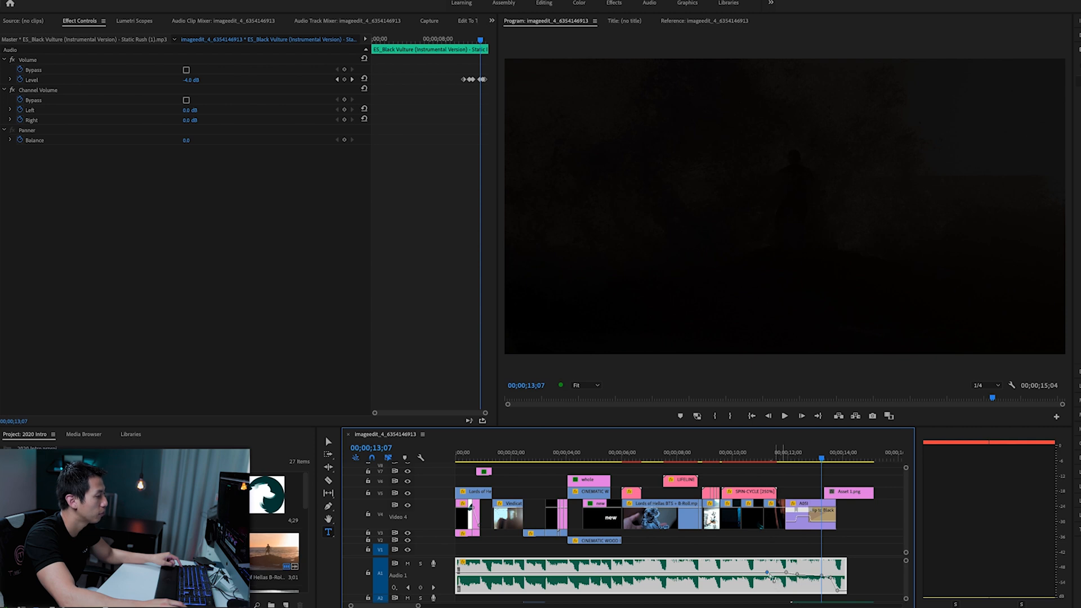
{"action": "left_click", "coordinate": [787, 573]}
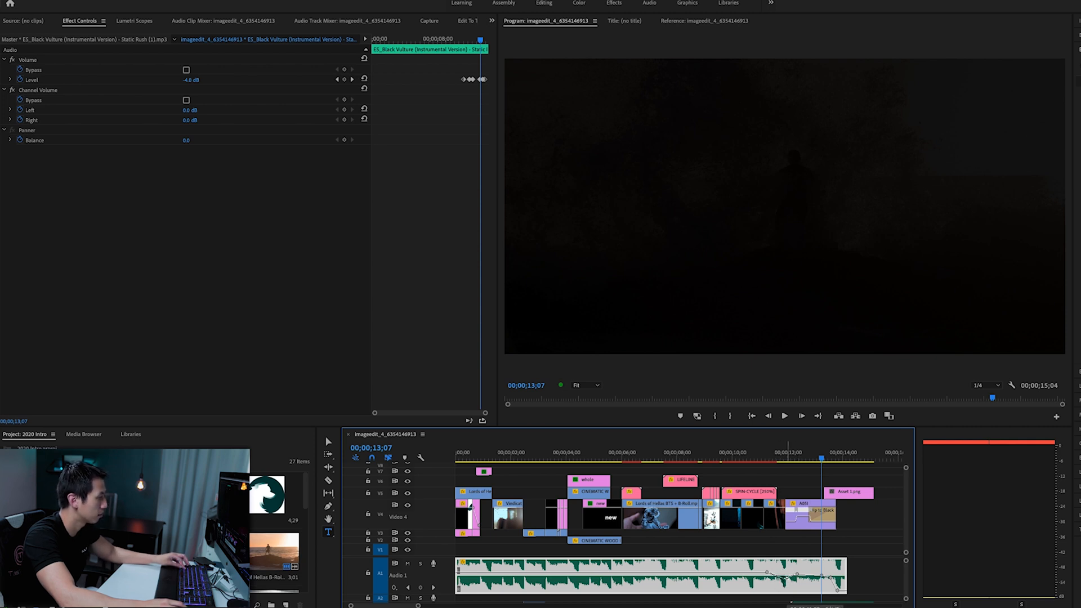
{"action": "key", "text": "super+z"}
{"action": "key", "text": "super+z"}
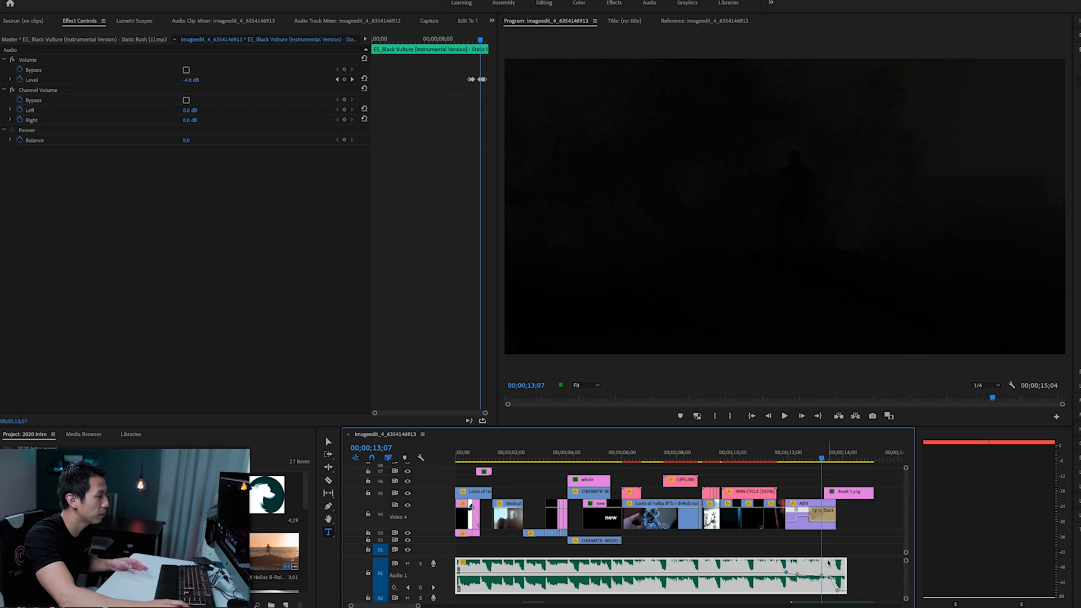
- Replay the intro from the start of the "Gear Reviews" section to the logo to check the original music fade
{"action": "left_click", "coordinate": [709, 457]}
{"action": "key", "text": "space"}
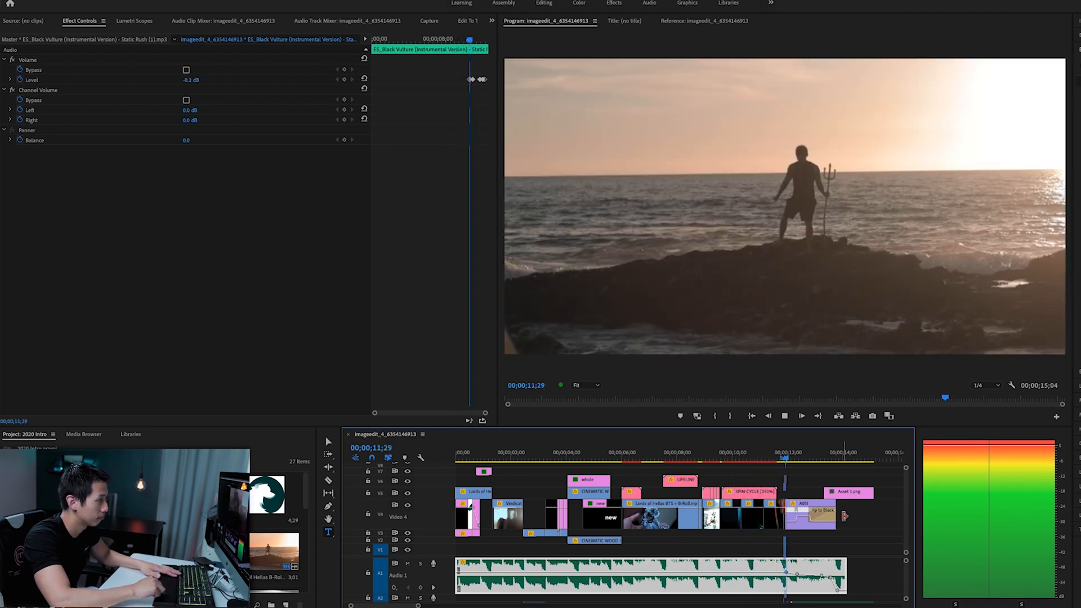
{"action": "key", "text": "space"}
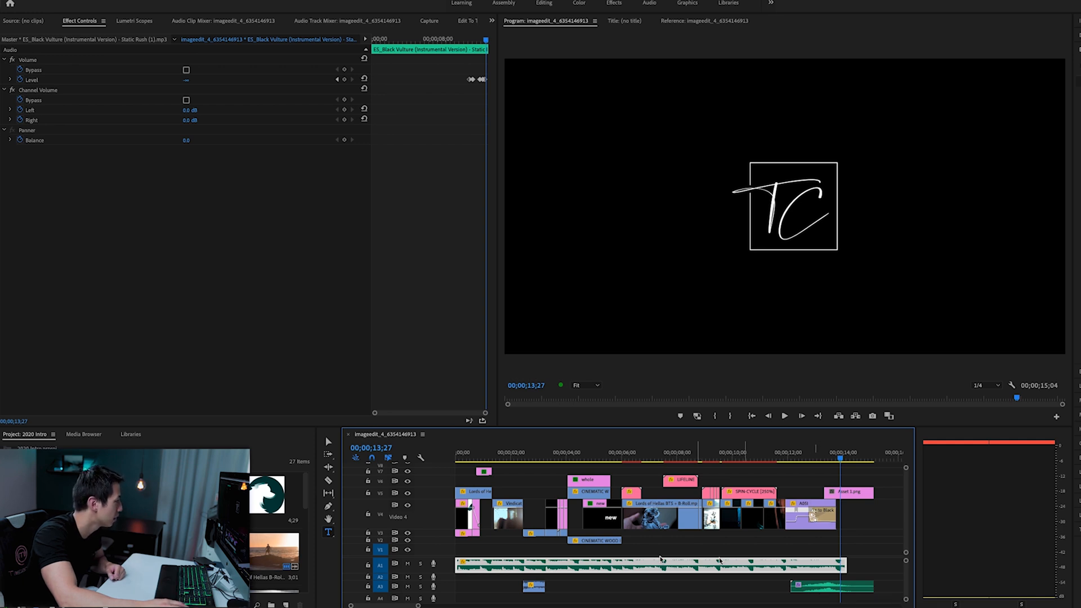
- Mute the A1 music track and play from 00;00;11;11 to hear only the ending's sound effect
{"action": "left_click", "coordinate": [407, 564]}
{"action": "left_click", "coordinate": [778, 457]}
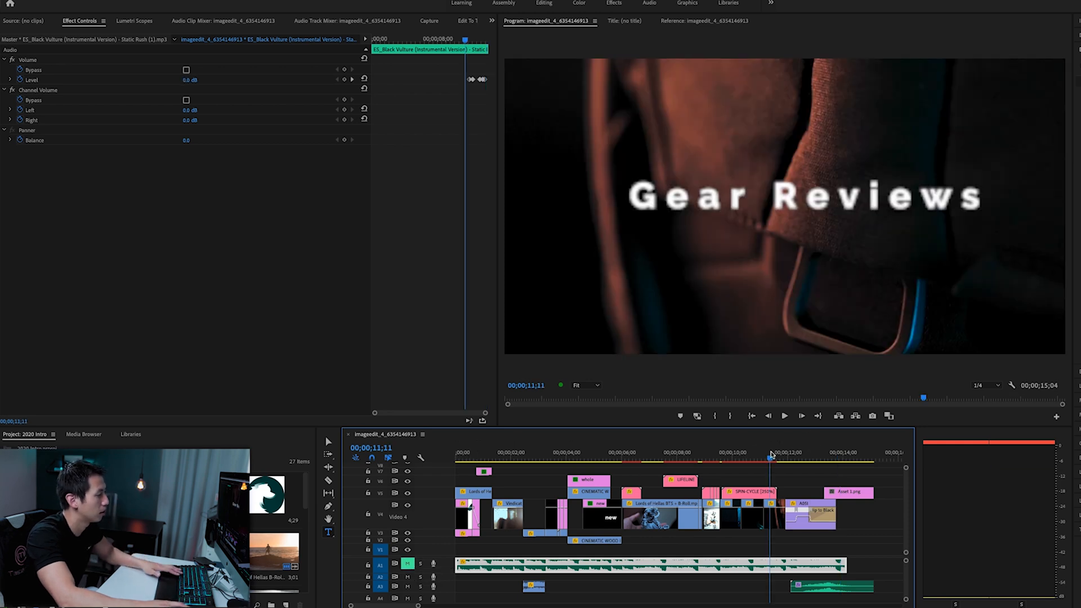
{"action": "key", "text": "space"}
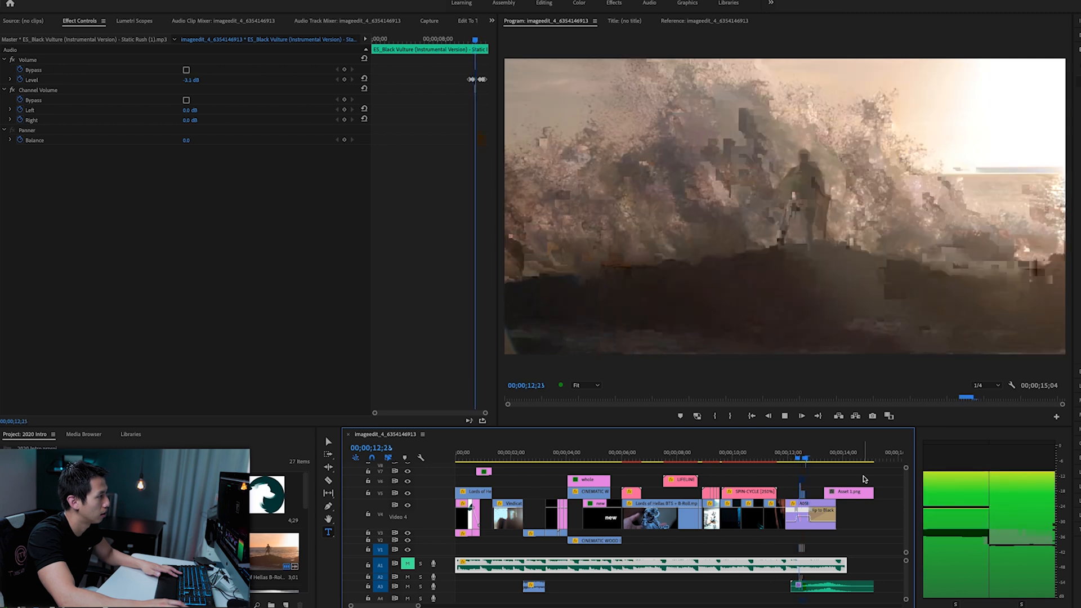
{"action": "key", "text": "space"}
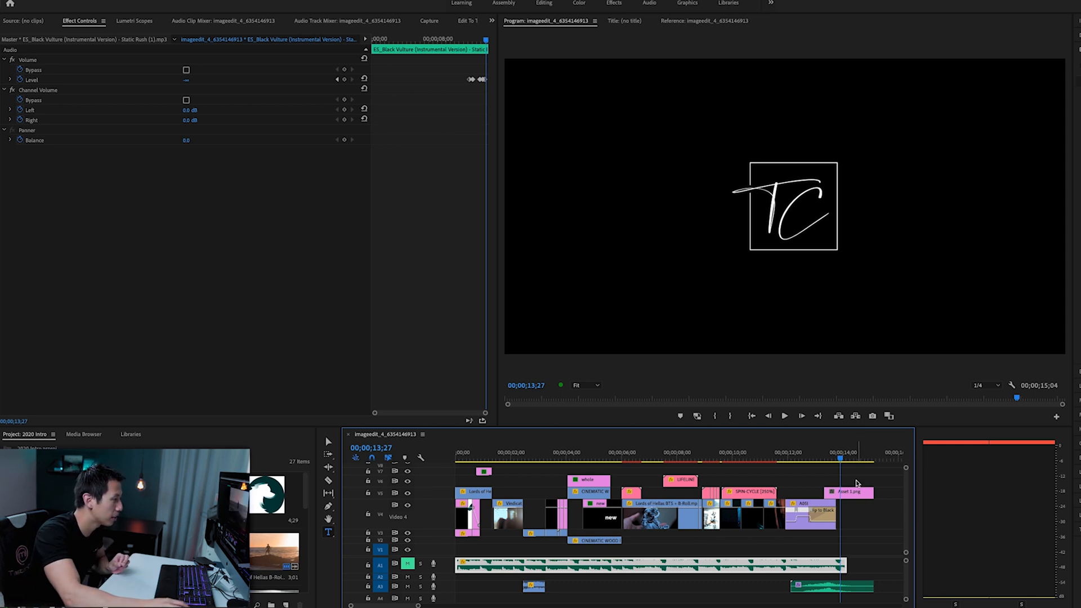
- Scrub through the wave clip's fade to black and stop on the TC logo at 00;00;13;12
{"action": "left_click", "coordinate": [799, 458]}
{"action": "left_click_drag", "start_coordinate": [804, 458], "coordinate": [828, 454]}
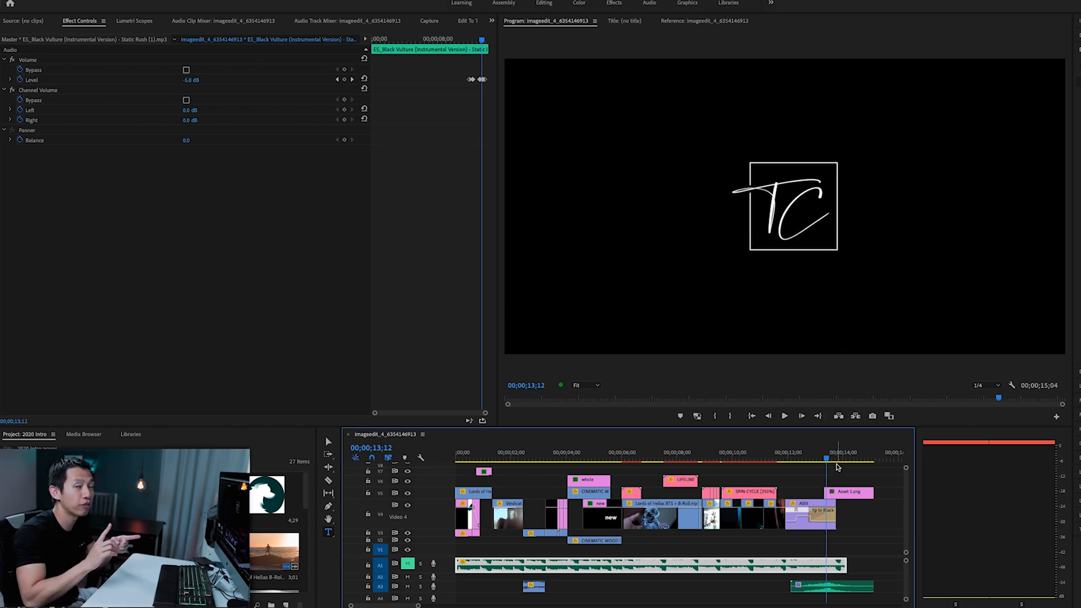
{"action": "key", "text": "ctrl+s"}
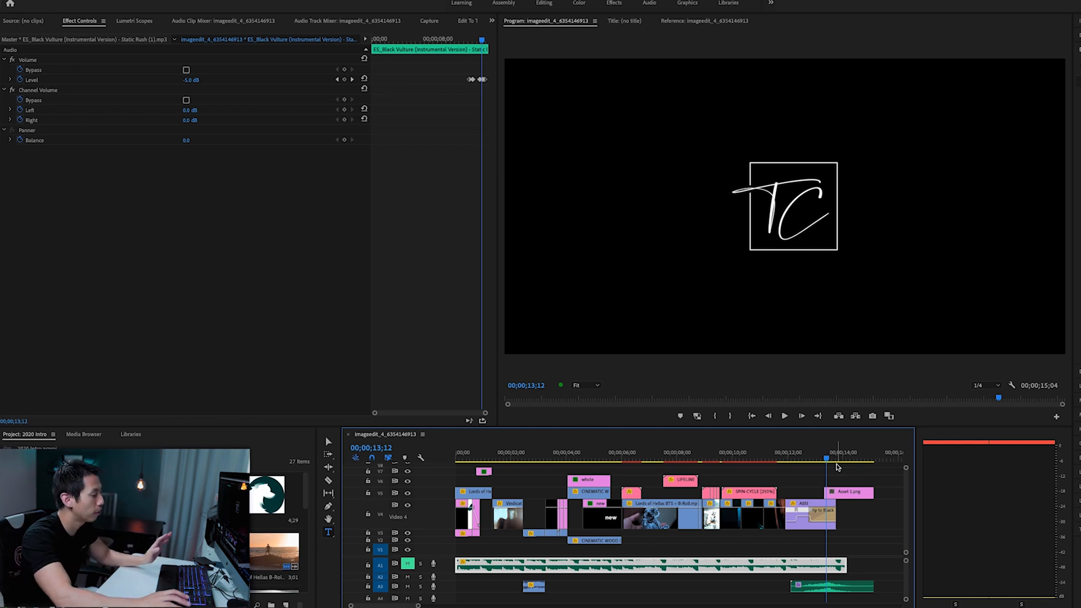
- Unmute the A1 music track and play the ending from 00;00;10;16 to hear the music and sound effect together
{"action": "left_click", "coordinate": [747, 453]}
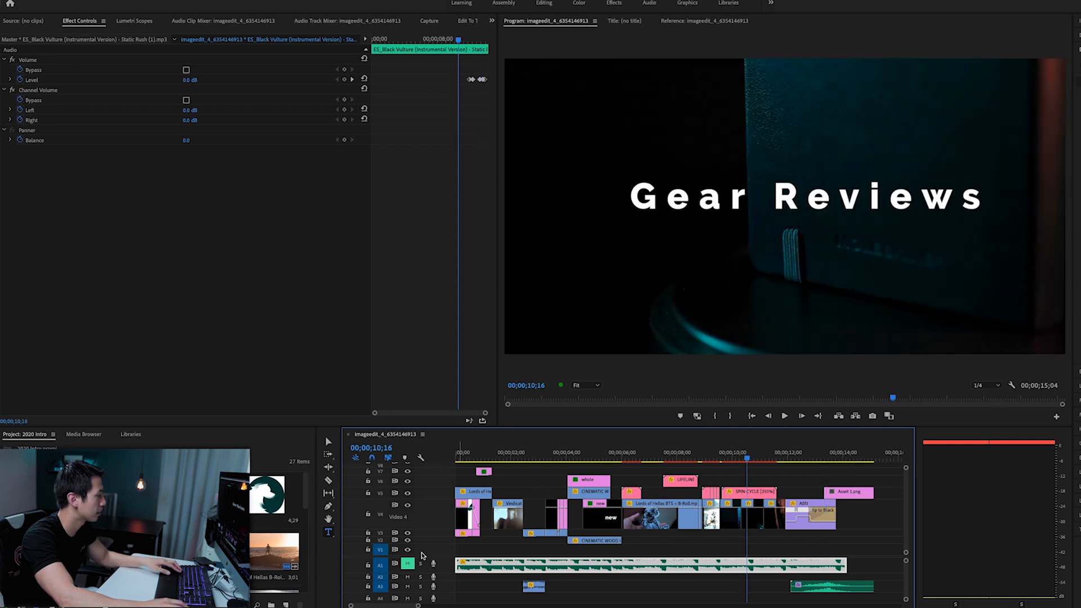
{"action": "key", "text": "space"}
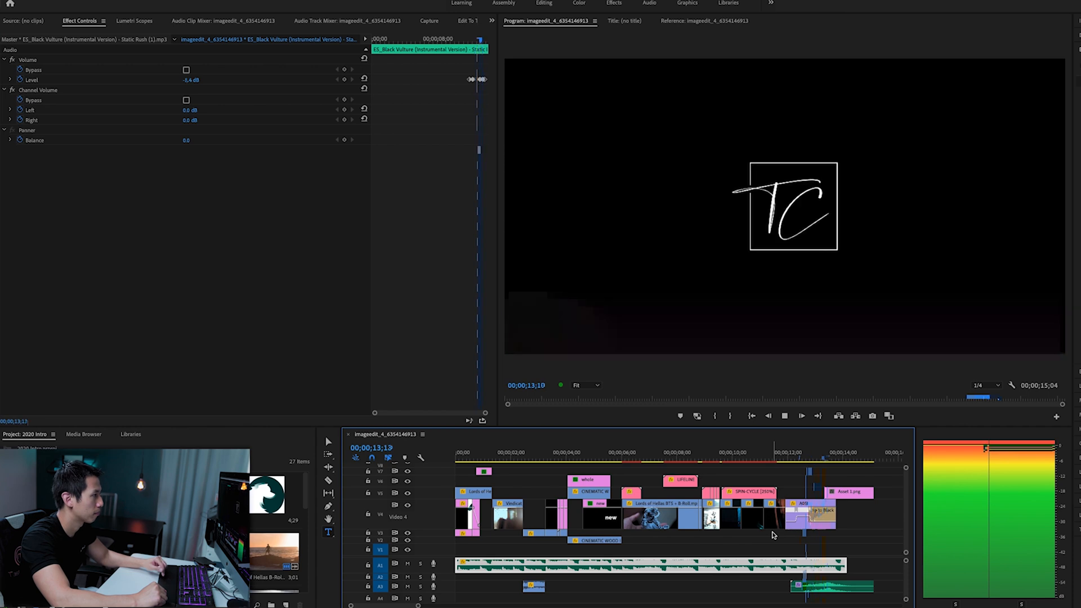
{"action": "key", "text": "space"}
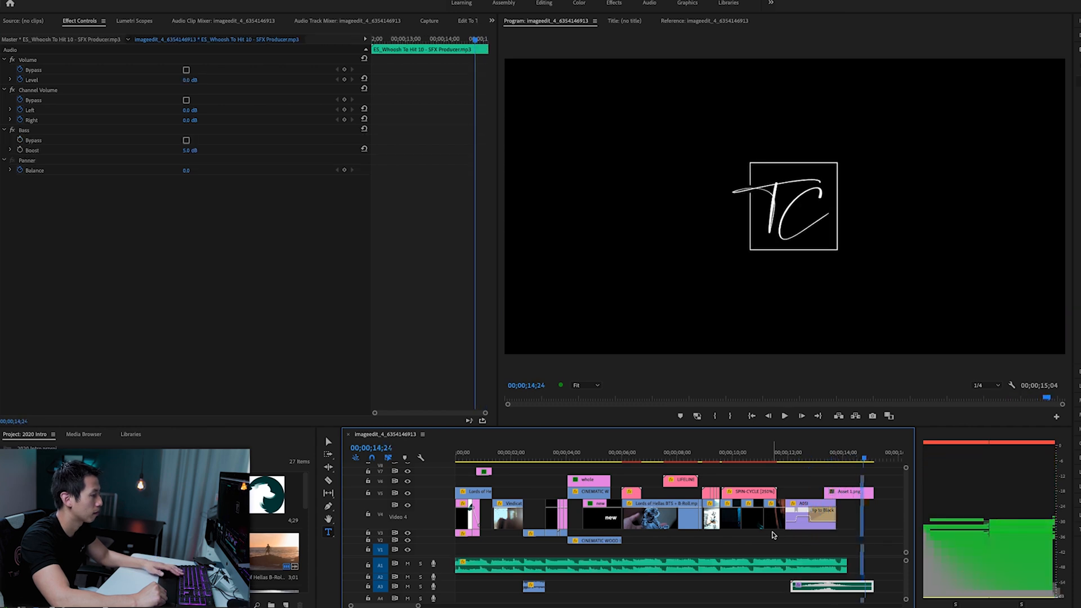